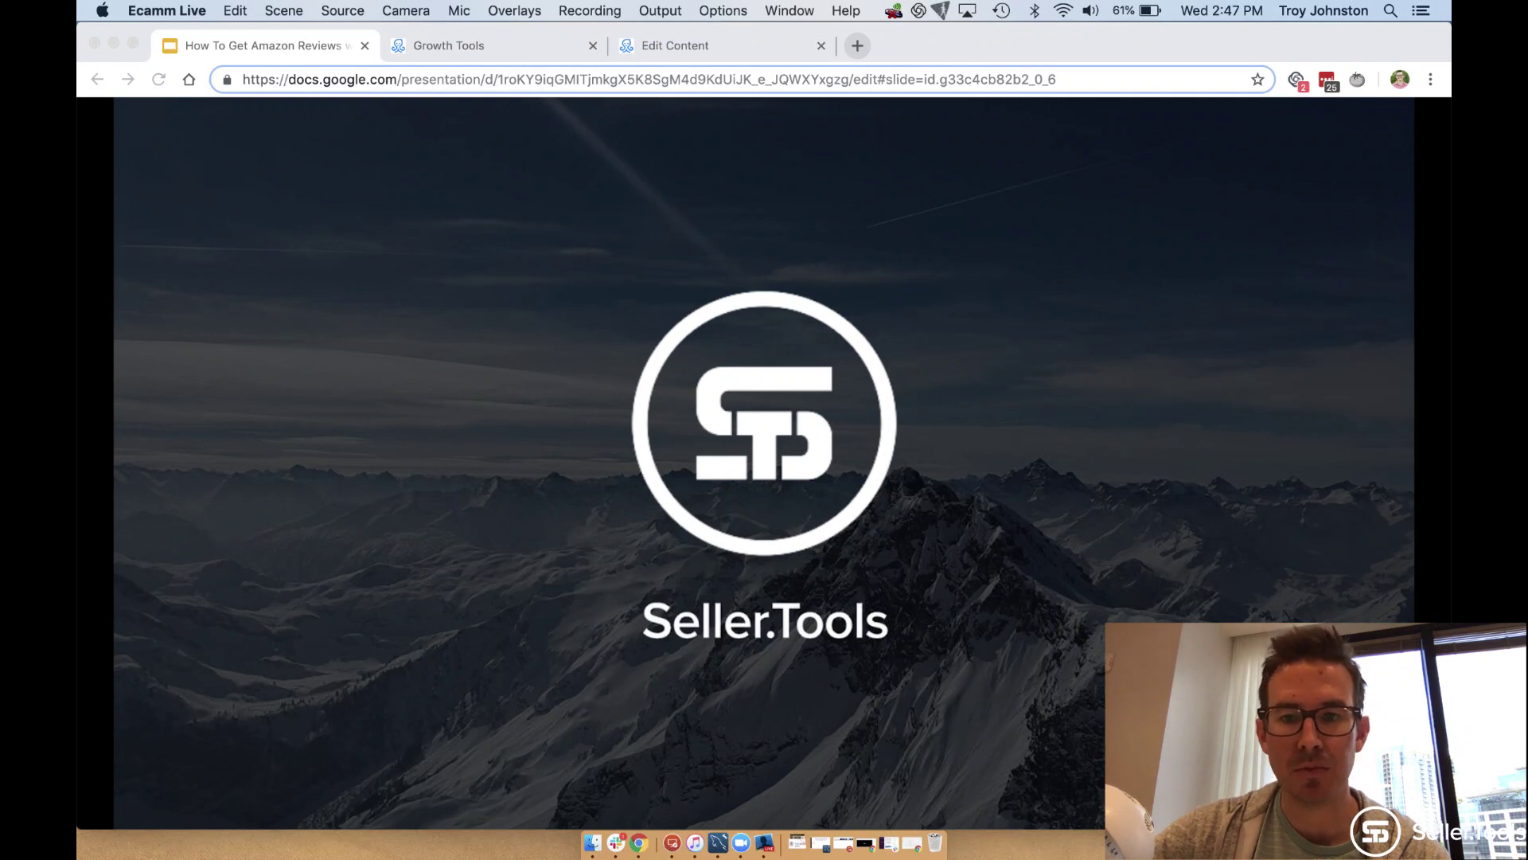
Bring the presentation forward and advance past the title slide to the Other Growth Tools slide
{"action": "left_click", "coordinate": [1348, 522]}
{"action": "left_click", "coordinate": [1349, 522]}
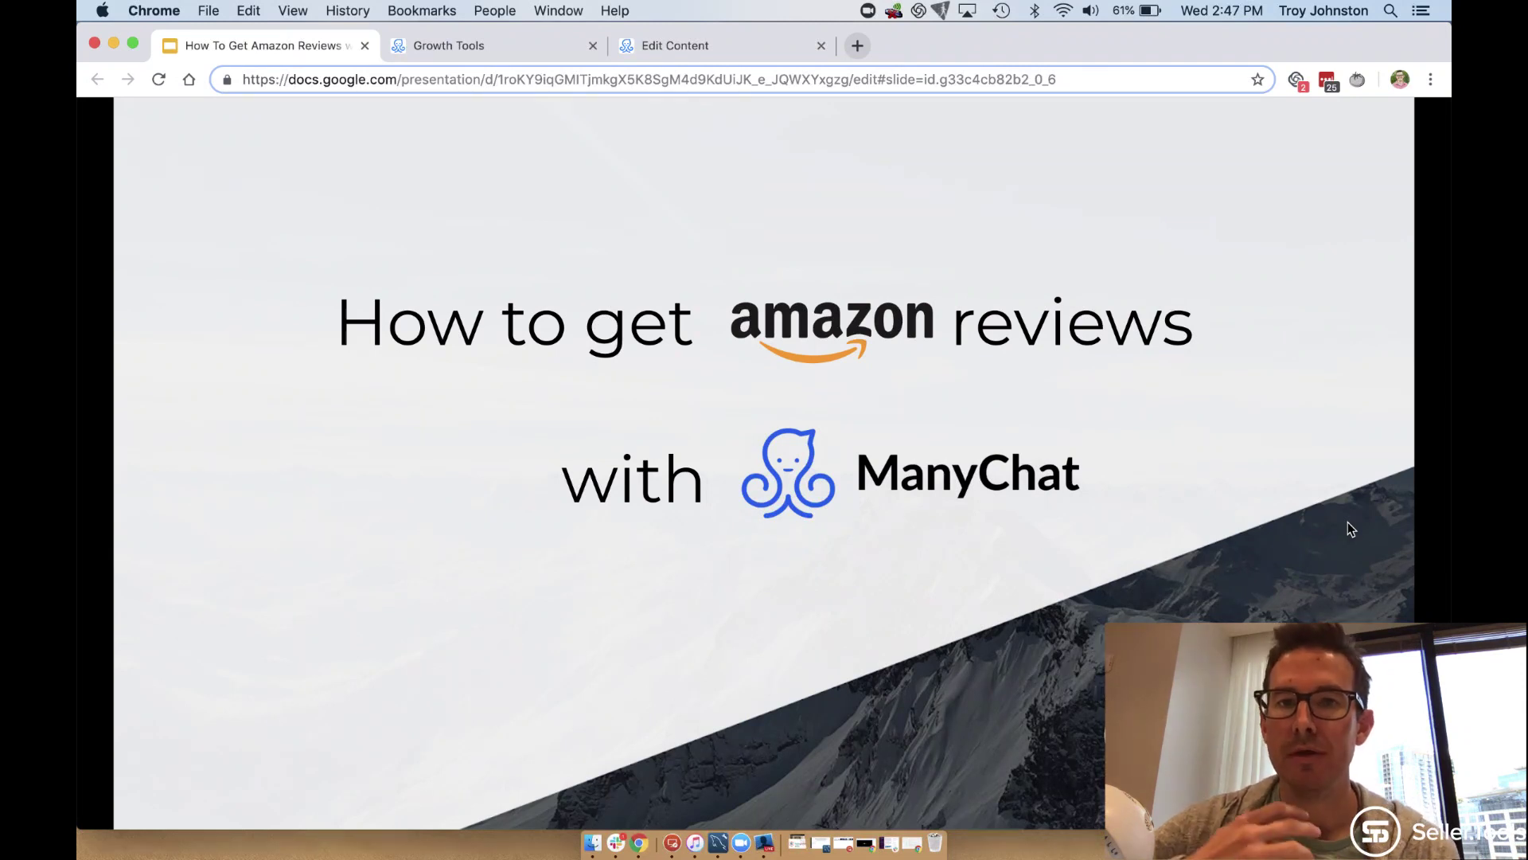
{"action": "left_click", "coordinate": [1348, 523]}
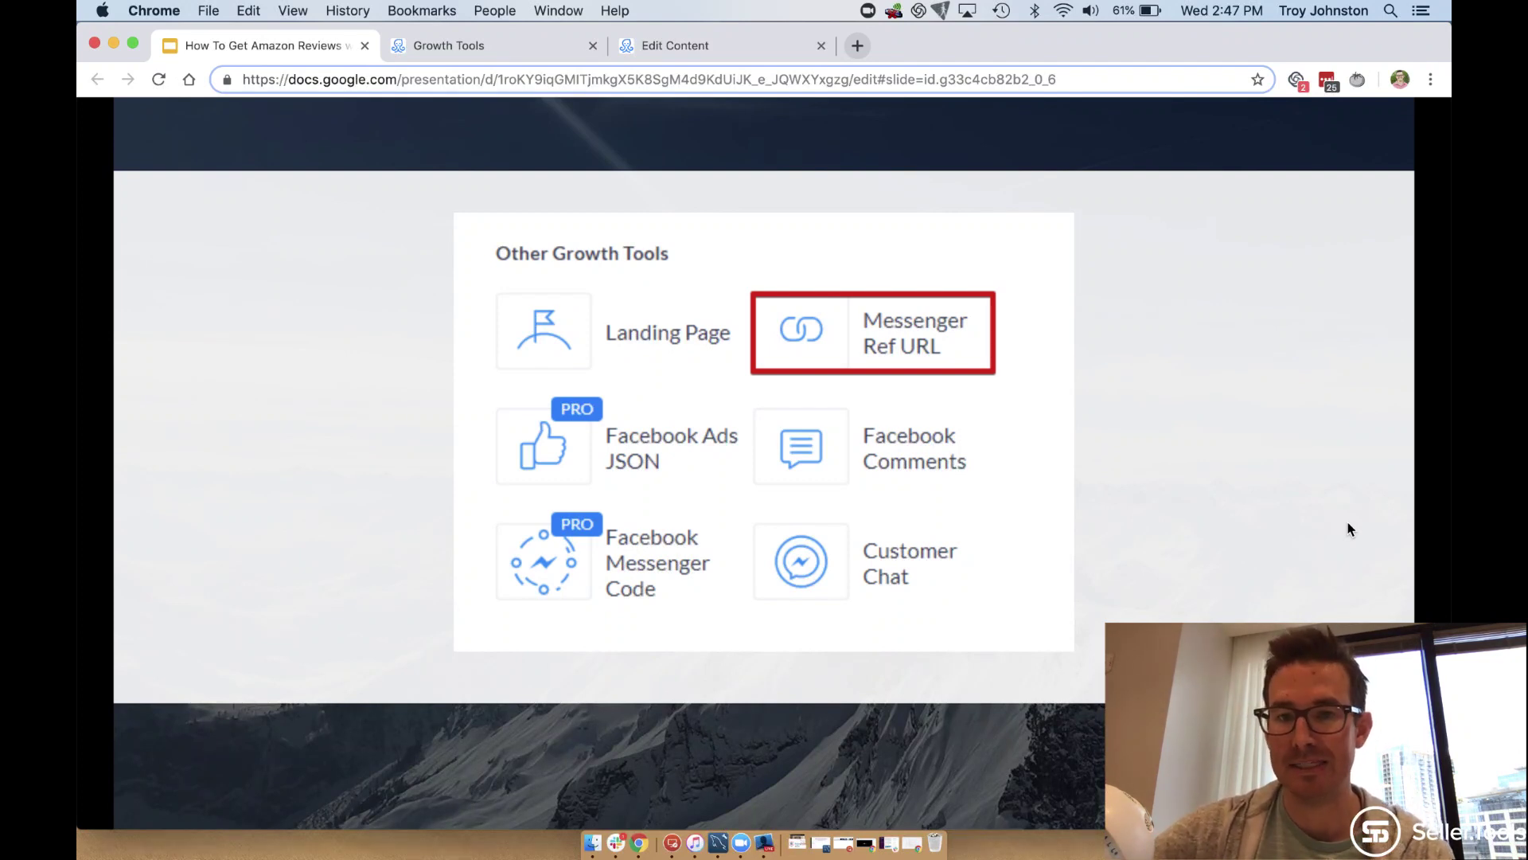
{"action": "left_click", "coordinate": [527, 57]}
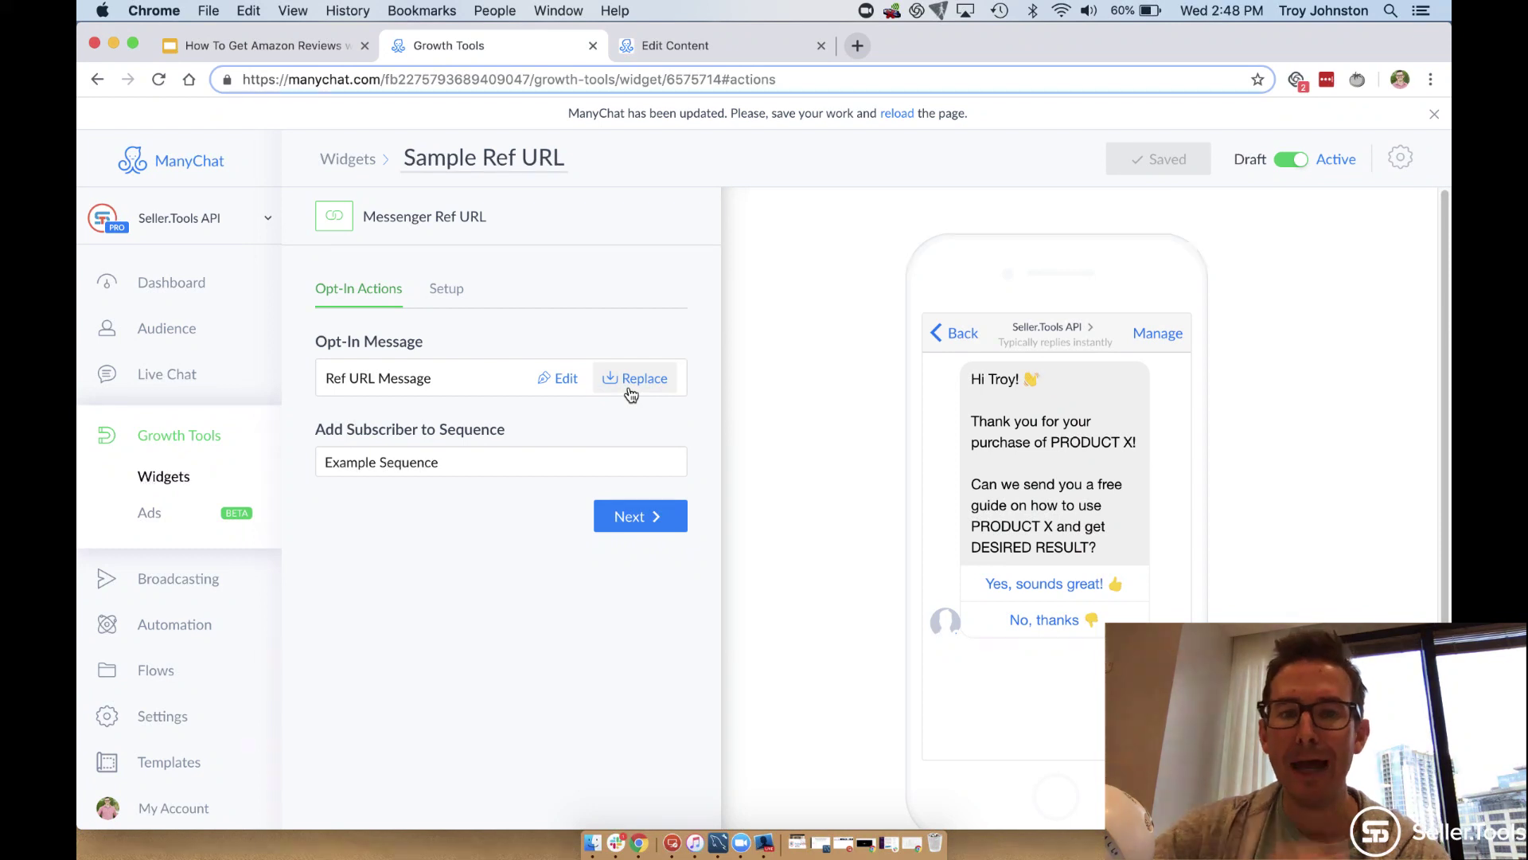
Show the Sample Ref URL widget's Setup page with its m.me link ending ref=w6575714
{"action": "left_click", "coordinate": [449, 300]}
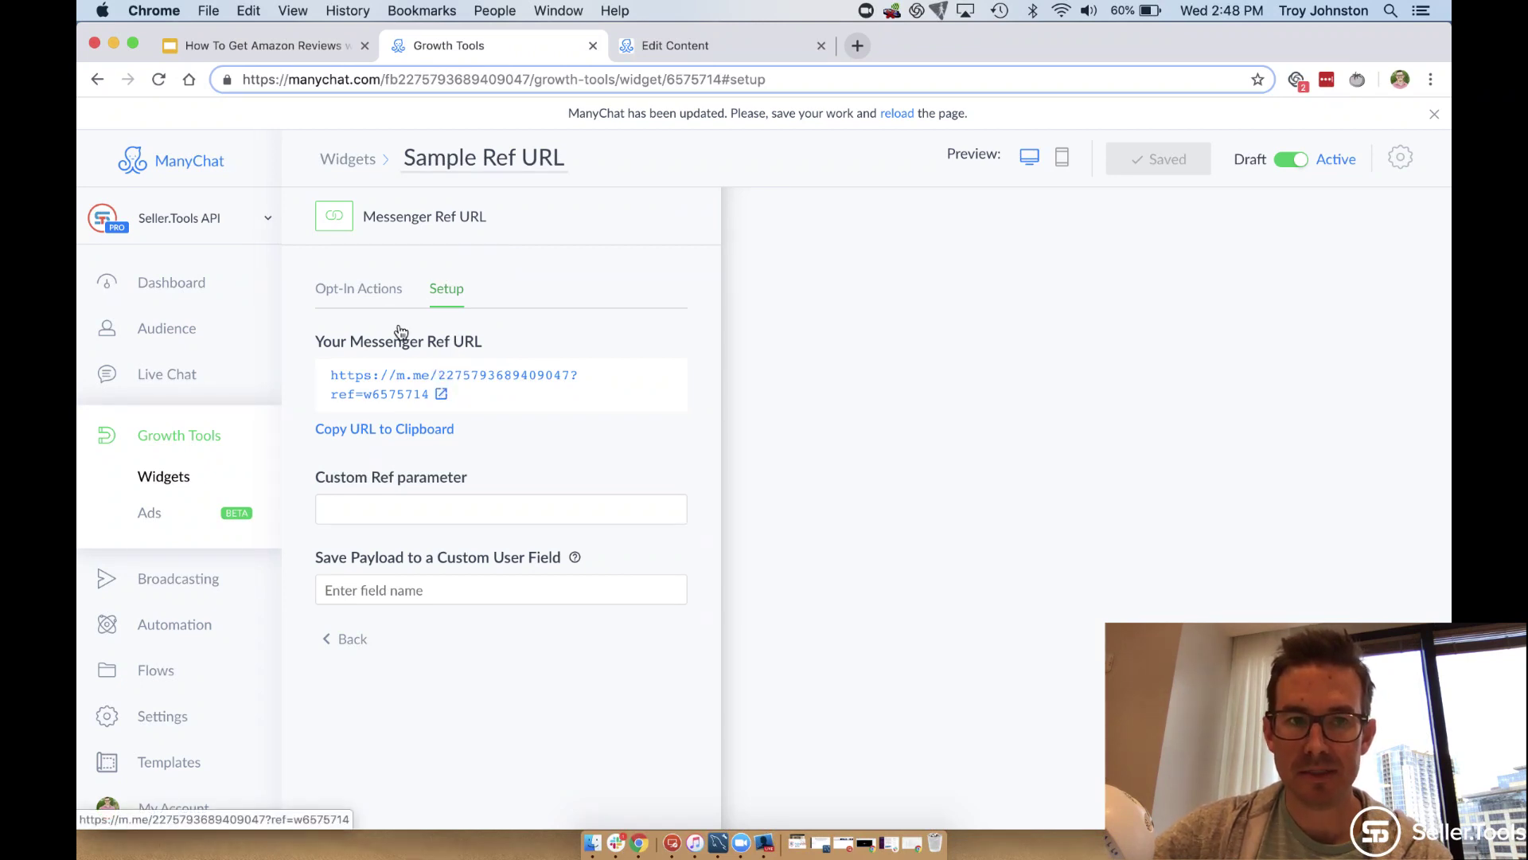
Switch between the widget's Opt-In Actions and Setup views, then return to the Google Slides presentation
{"action": "left_click", "coordinate": [364, 298]}
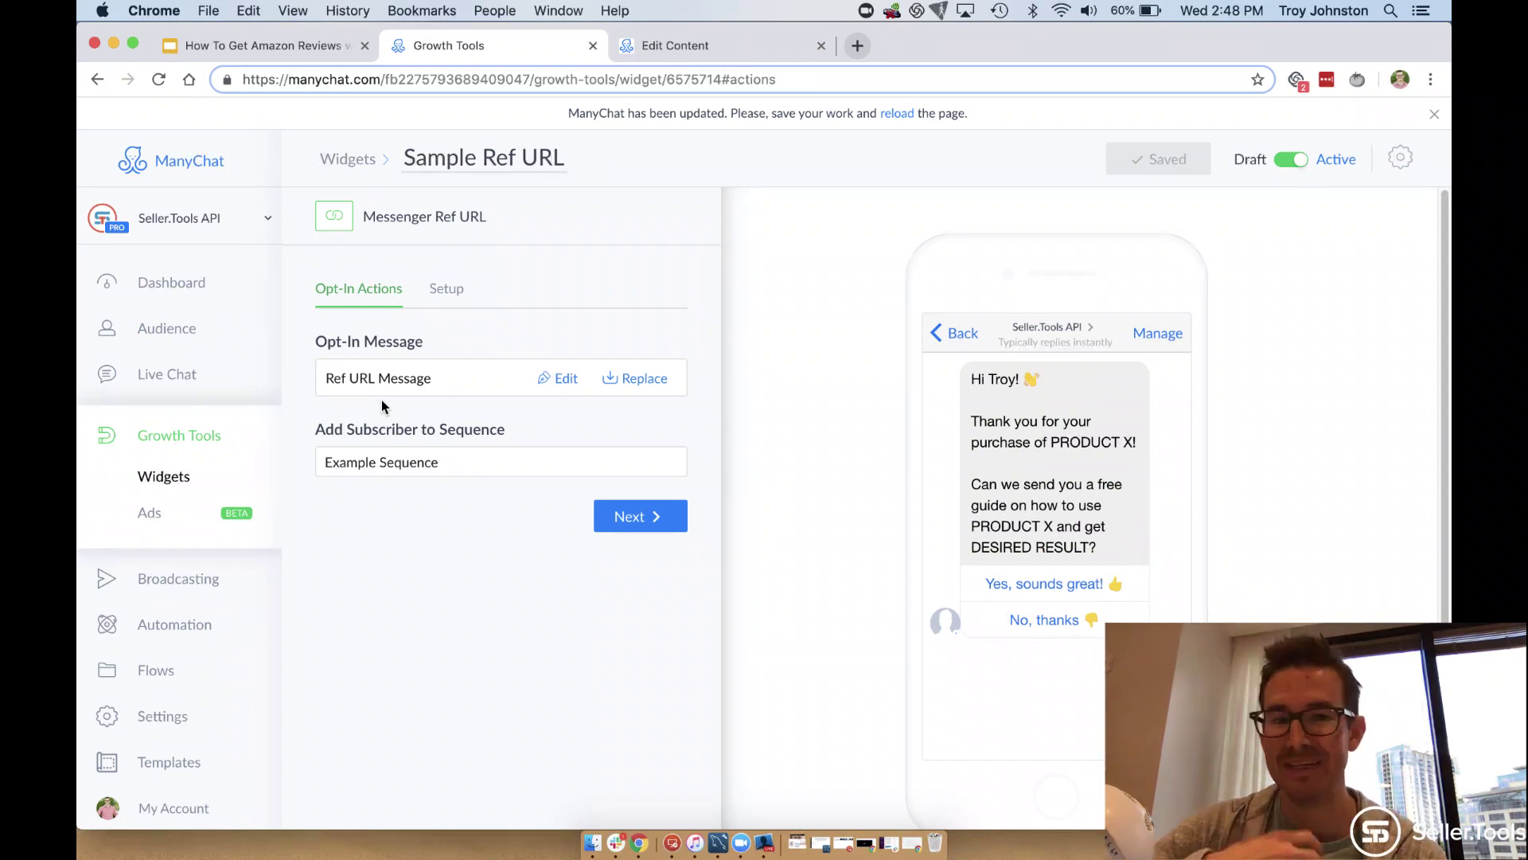
{"action": "left_click", "coordinate": [446, 289]}
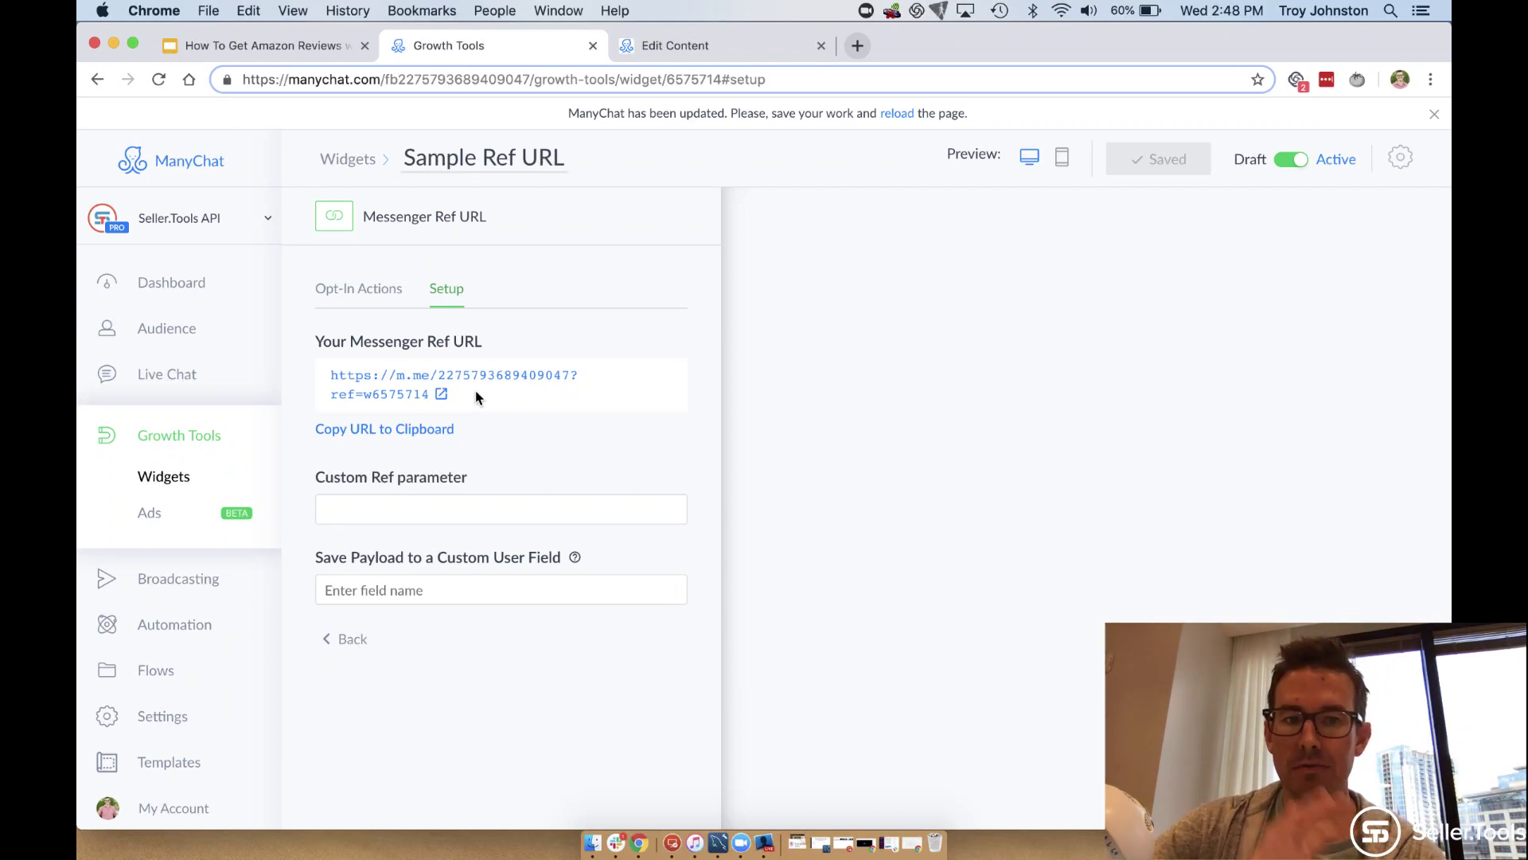
{"action": "left_click", "coordinate": [375, 298]}
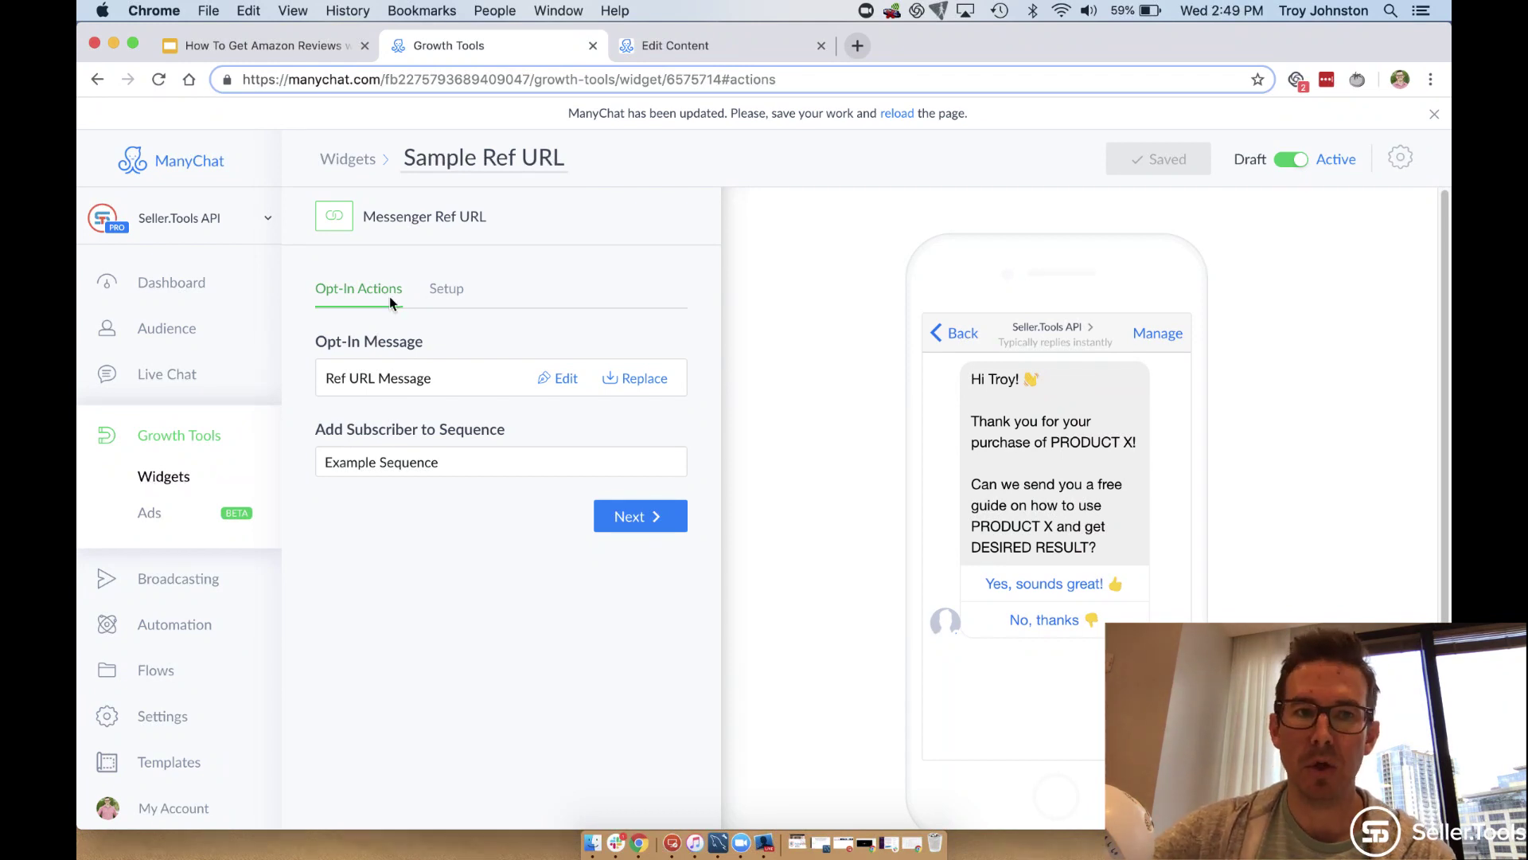
{"action": "left_click", "coordinate": [297, 49]}
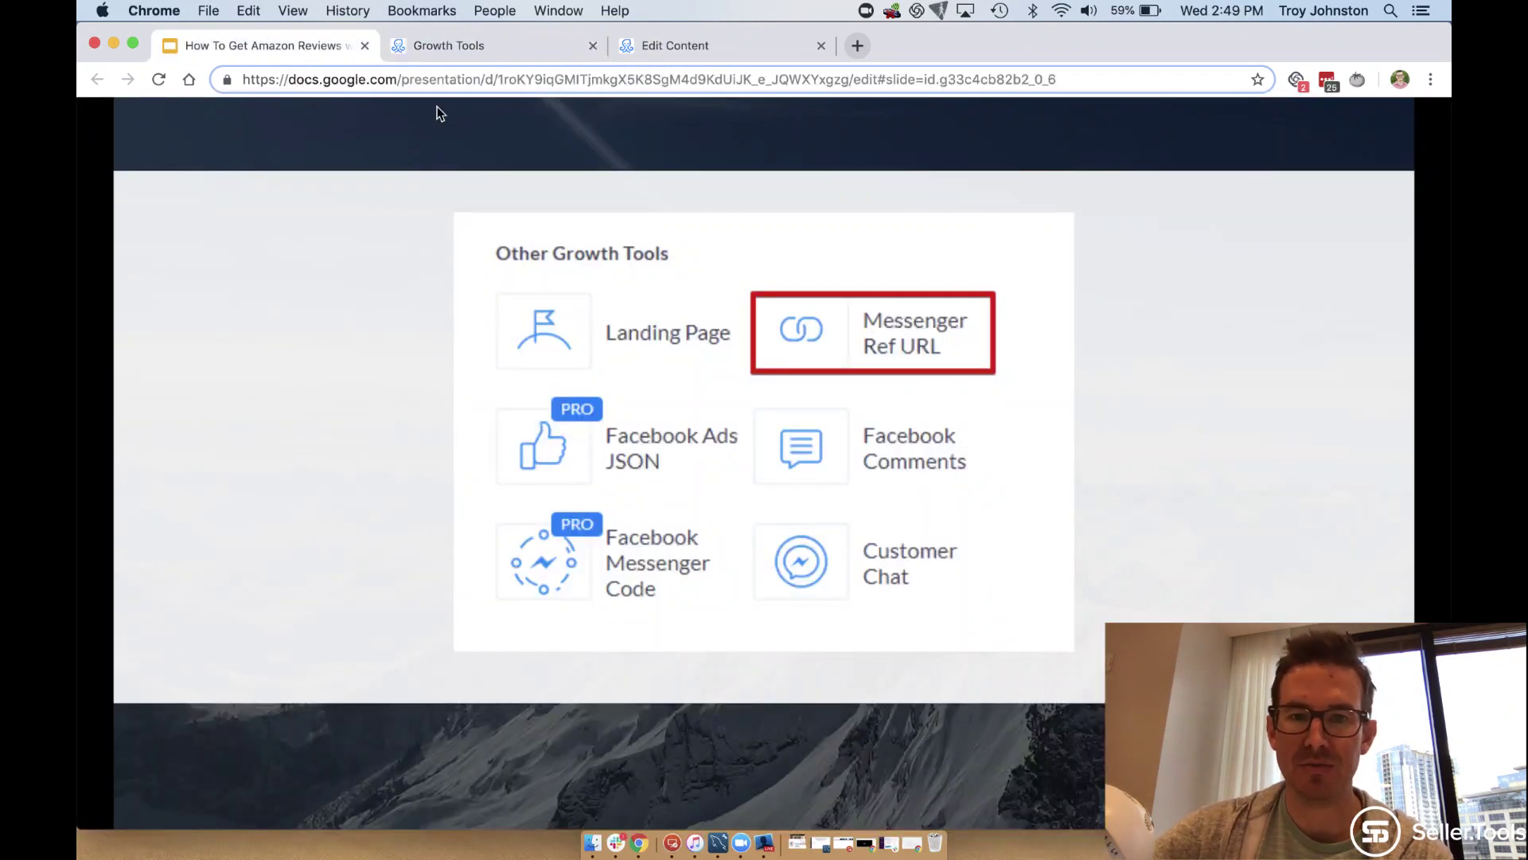
Step through the Offer value and Read Your Reviews slides to the Fiverr search examples slide
{"action": "left_click", "coordinate": [1134, 340]}
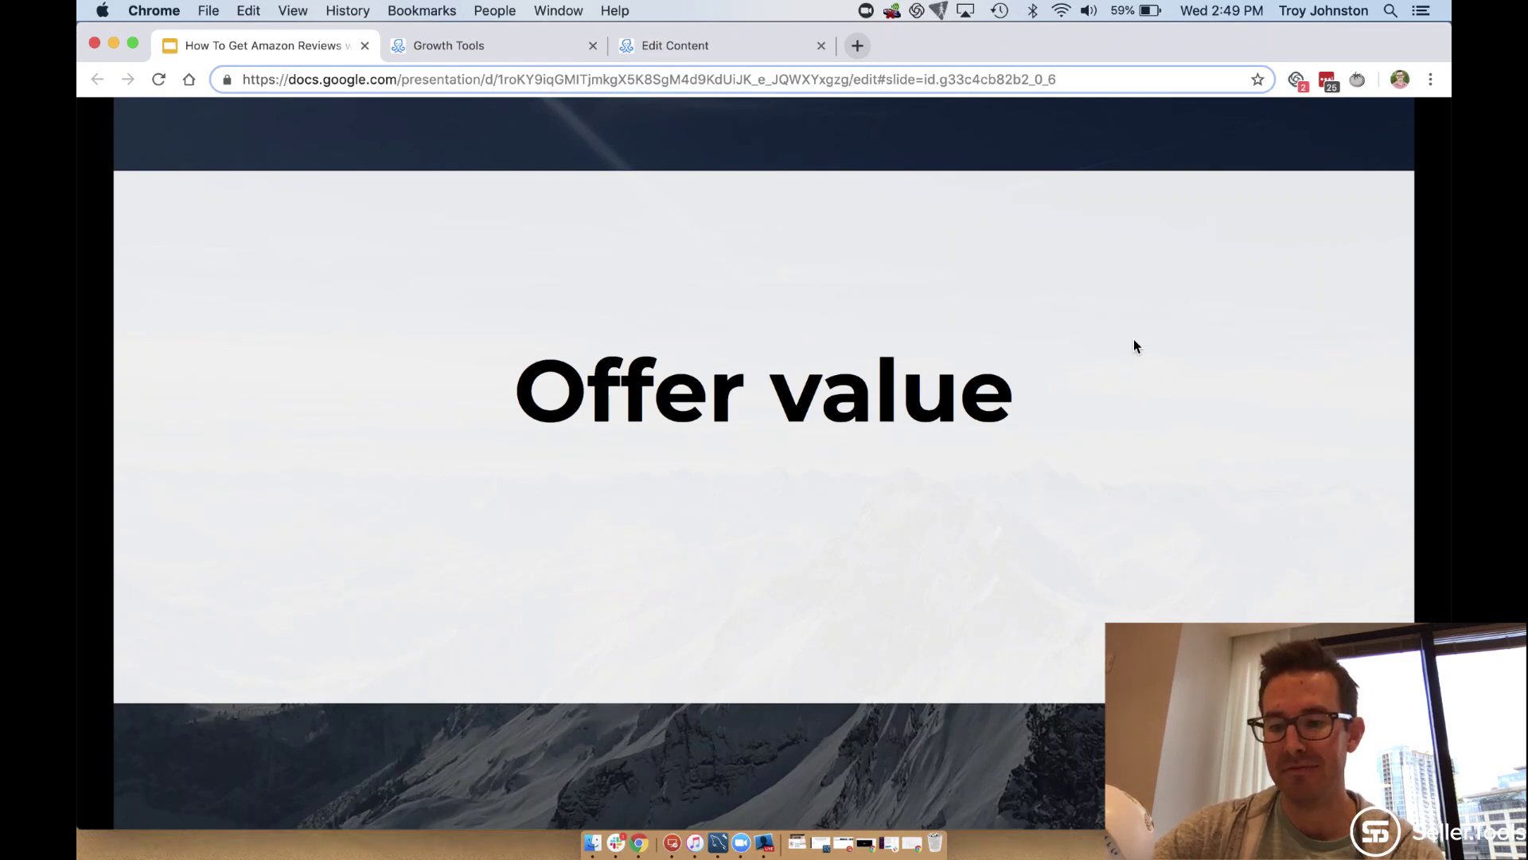
{"action": "key", "text": "Right"}
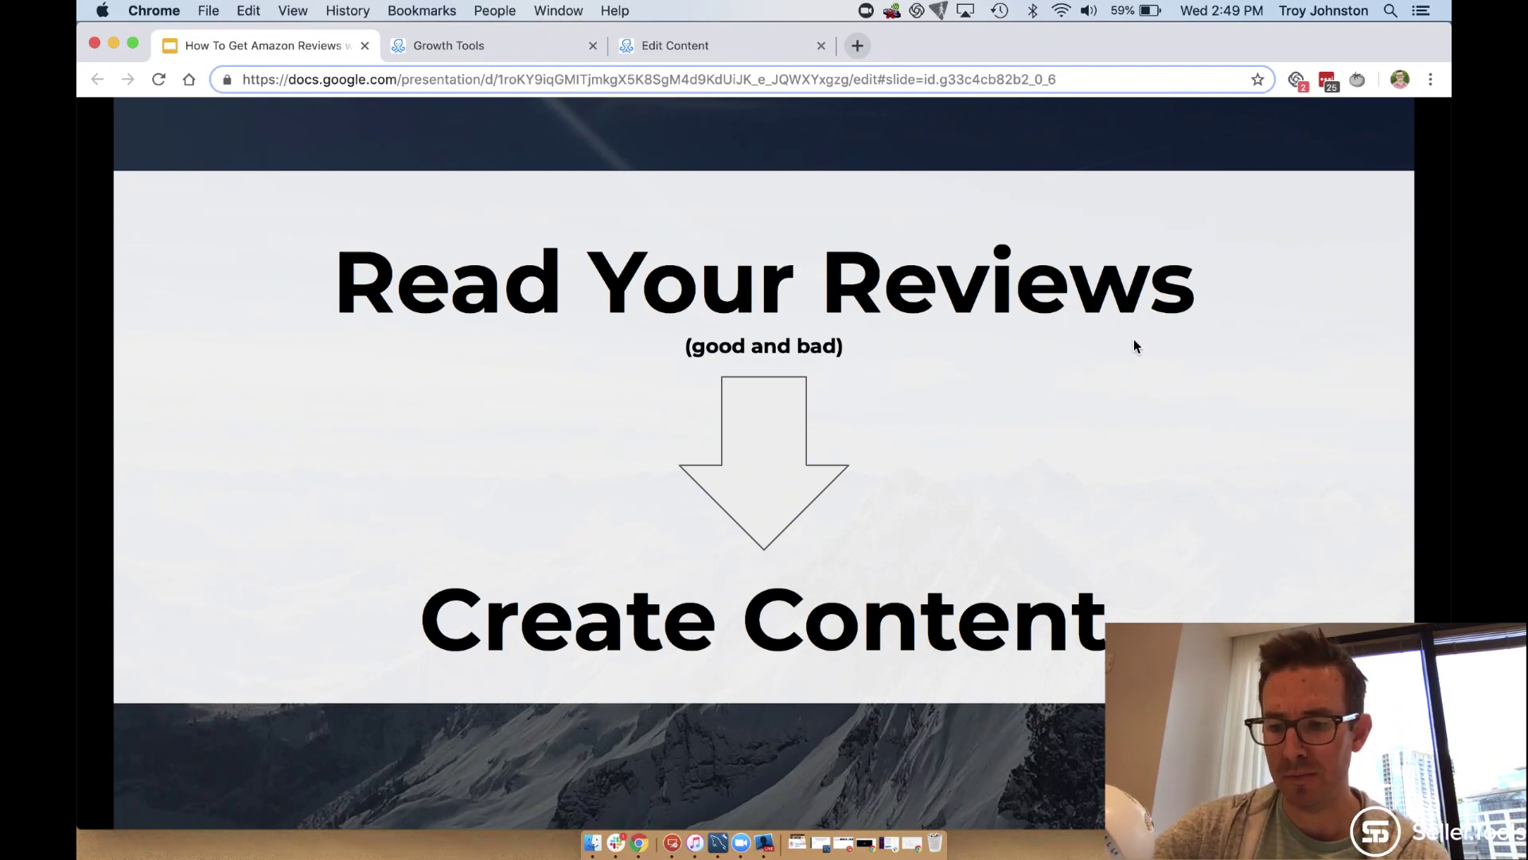
{"action": "key", "text": "Right"}
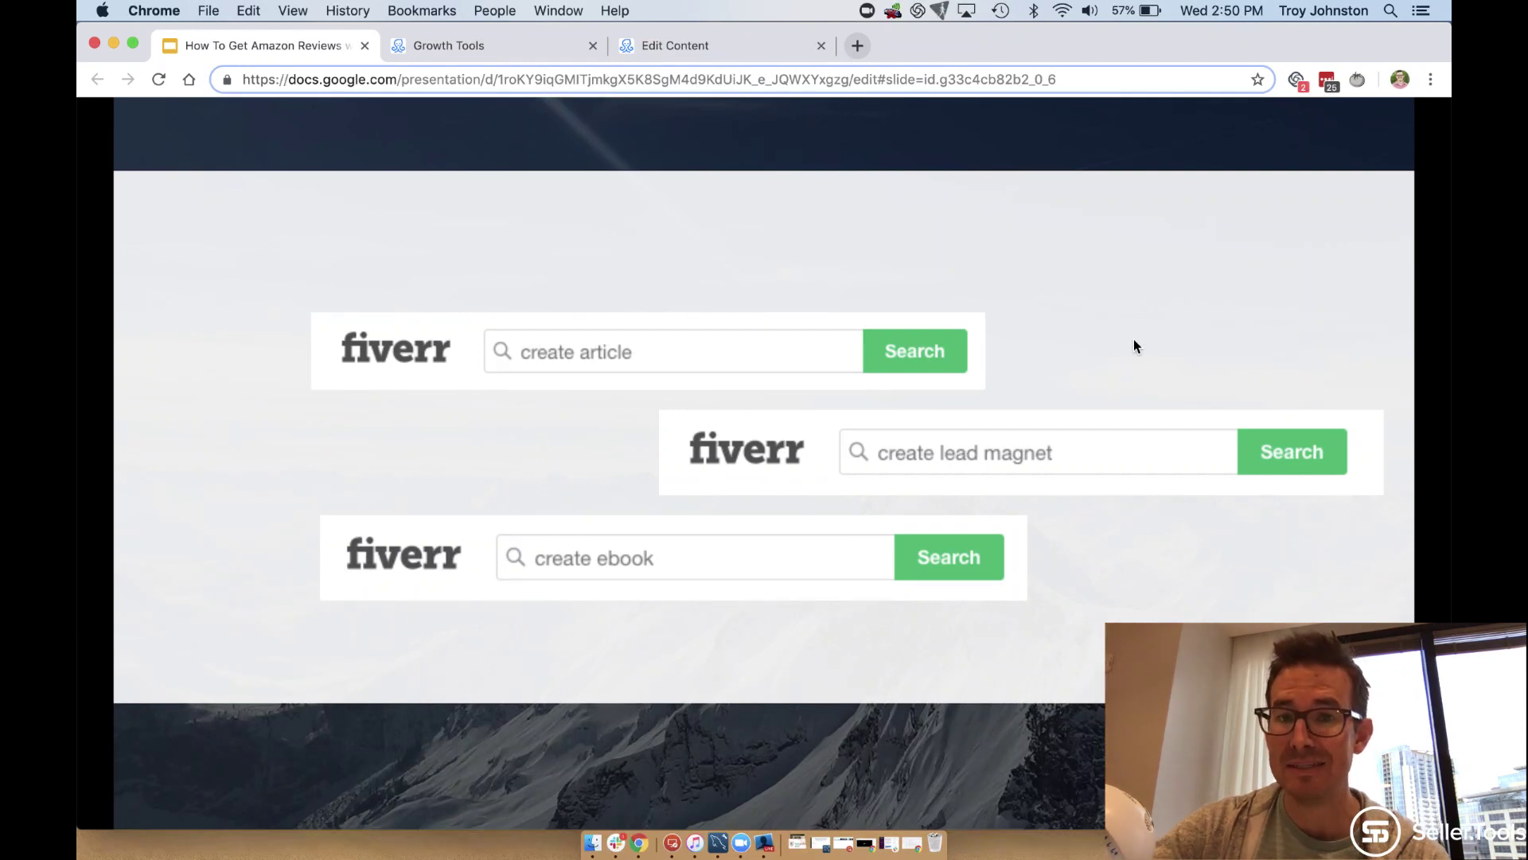
Move back and forth through the slides, past the ebook covers, to the Create a subdomain slide
{"action": "key", "text": "Right"}
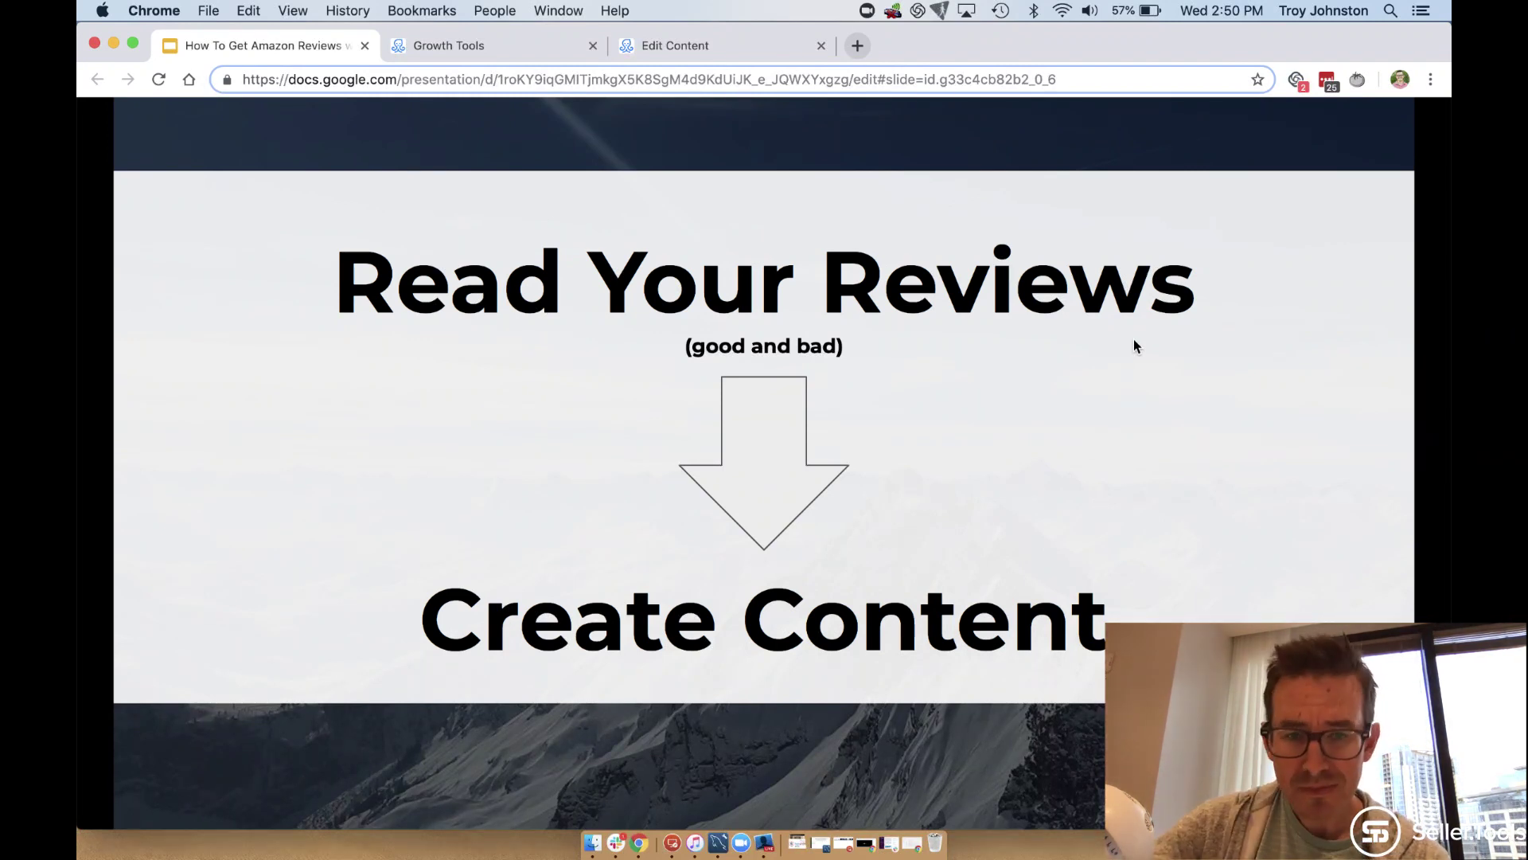
{"action": "key", "text": "Left"}
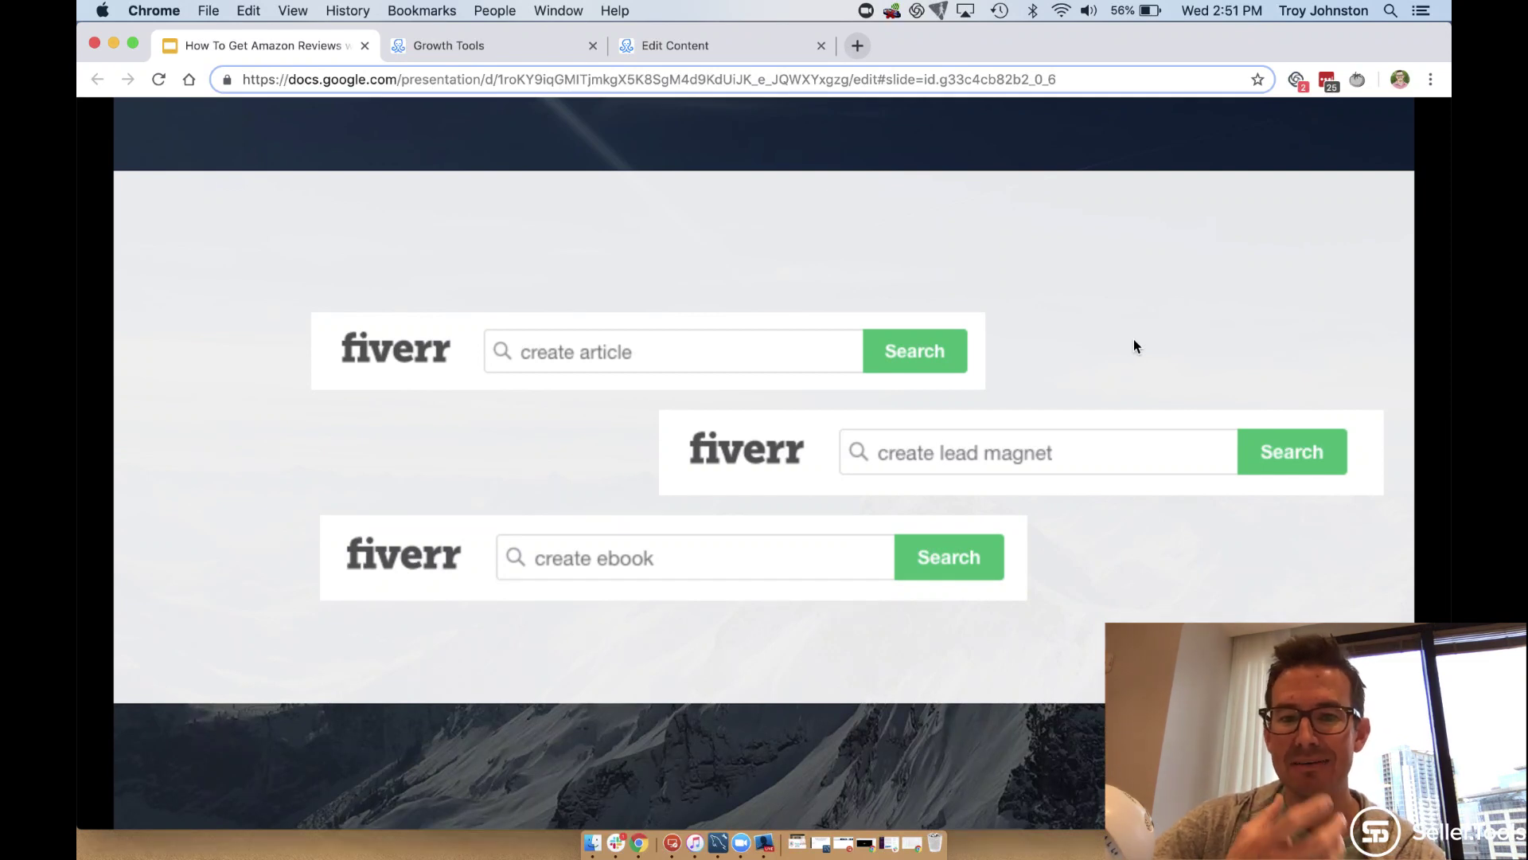
{"action": "key", "text": "Right"}
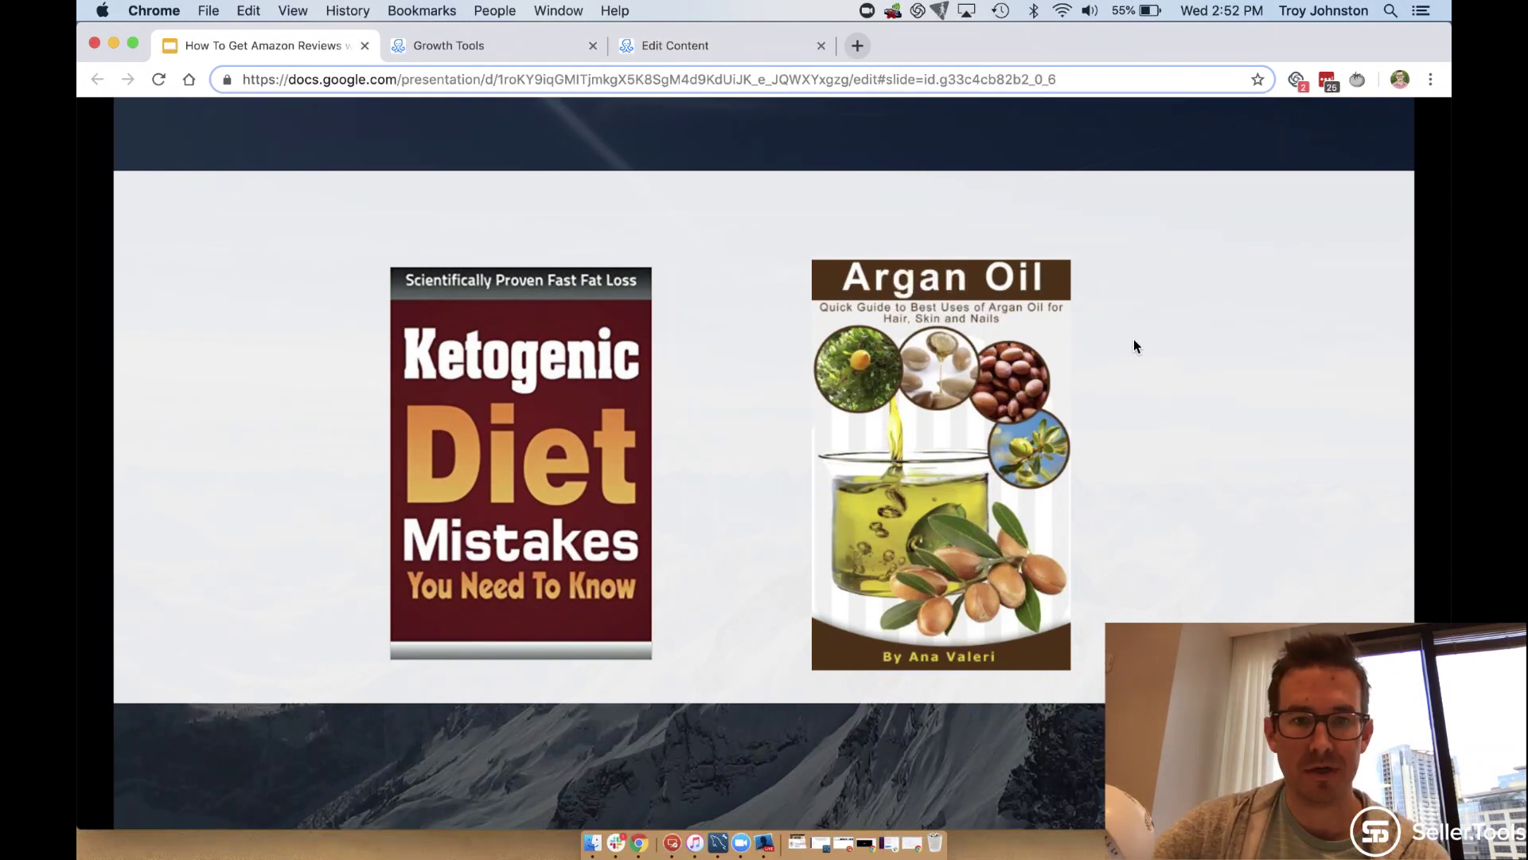
{"action": "key", "text": "Right"}
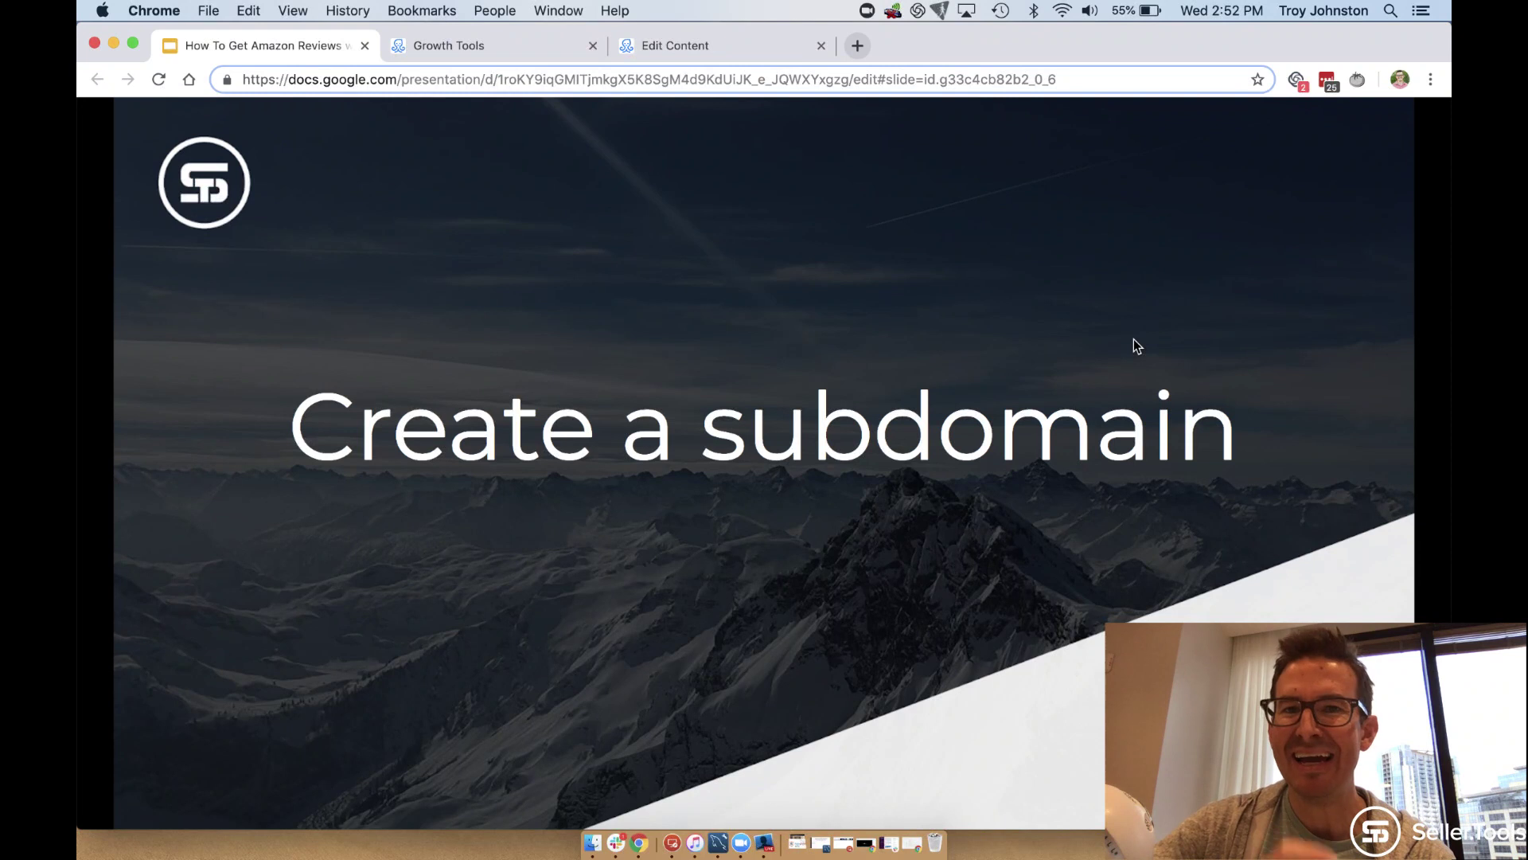
Advance to the Examples slide listing gift.domain.com and info.domain.com
{"action": "key", "text": "Right"}
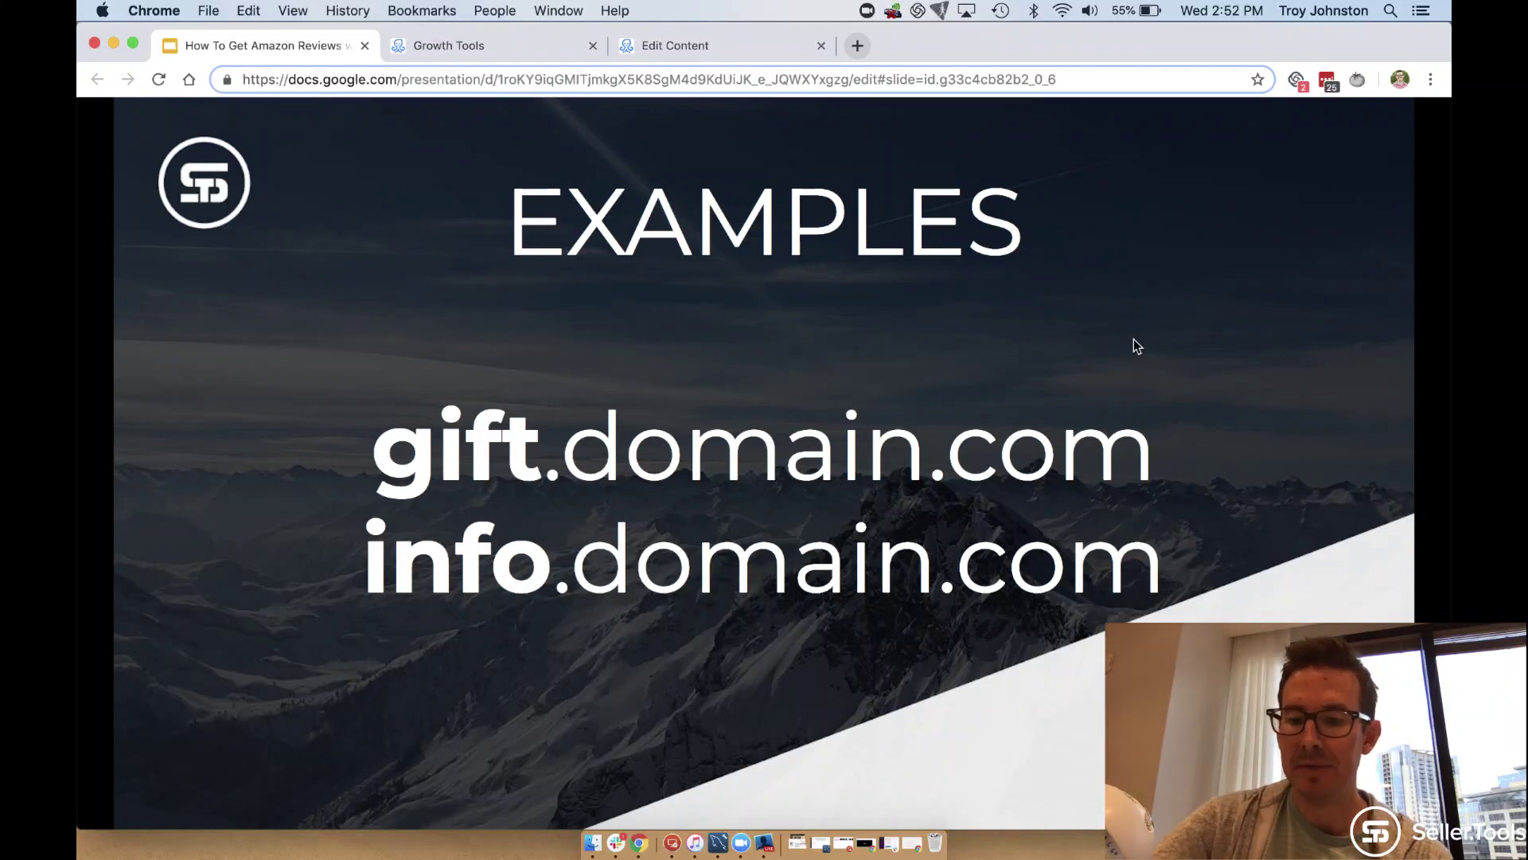
Advance past the OPTIONAL domain.com/gift slide to the info.domain.com product-info slide
{"action": "key", "text": "Right"}
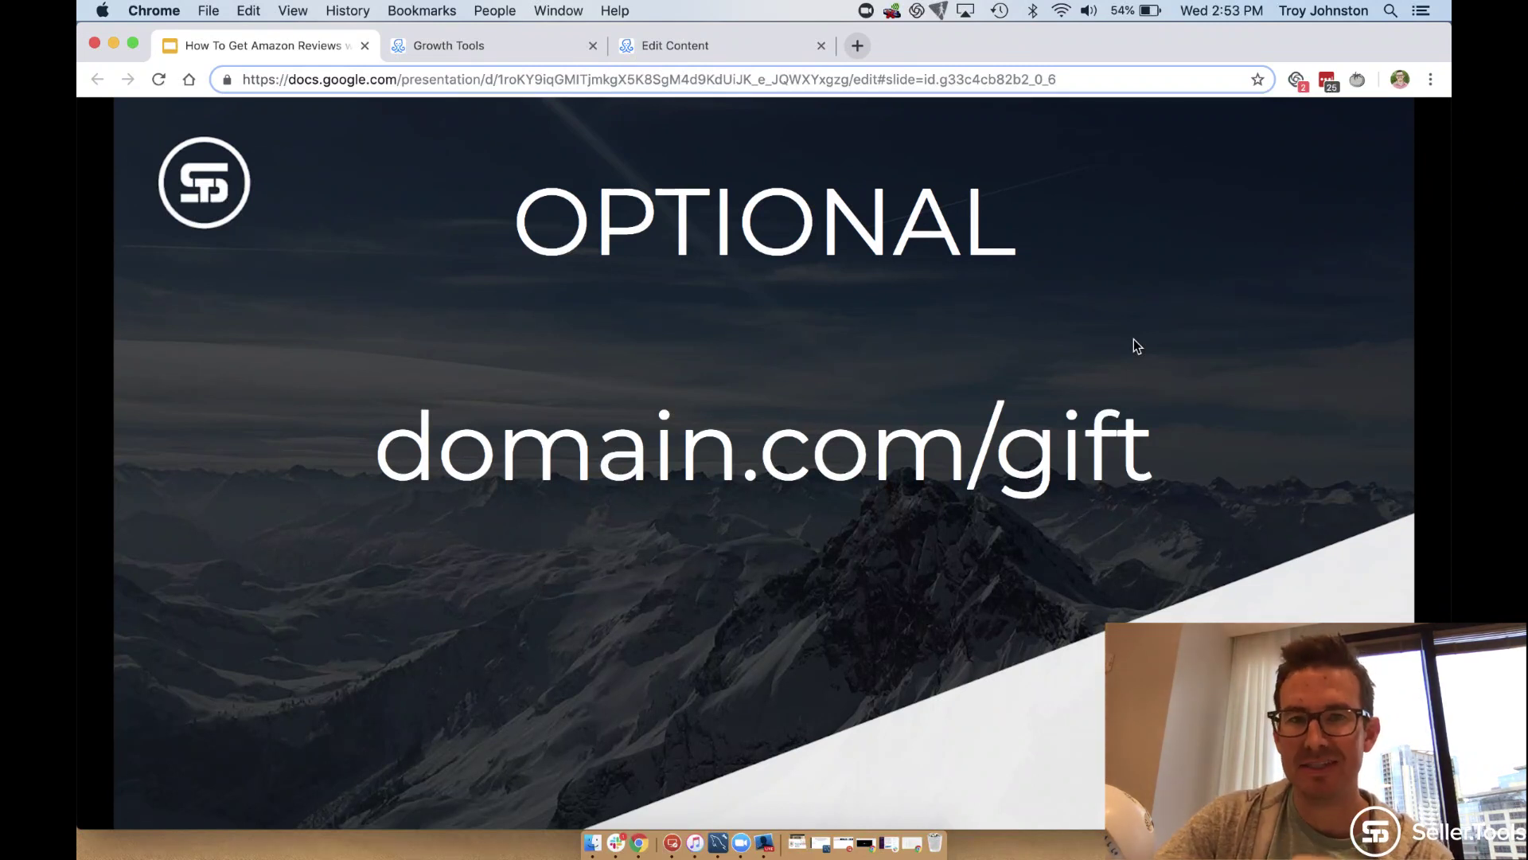
{"action": "key", "text": "Right"}
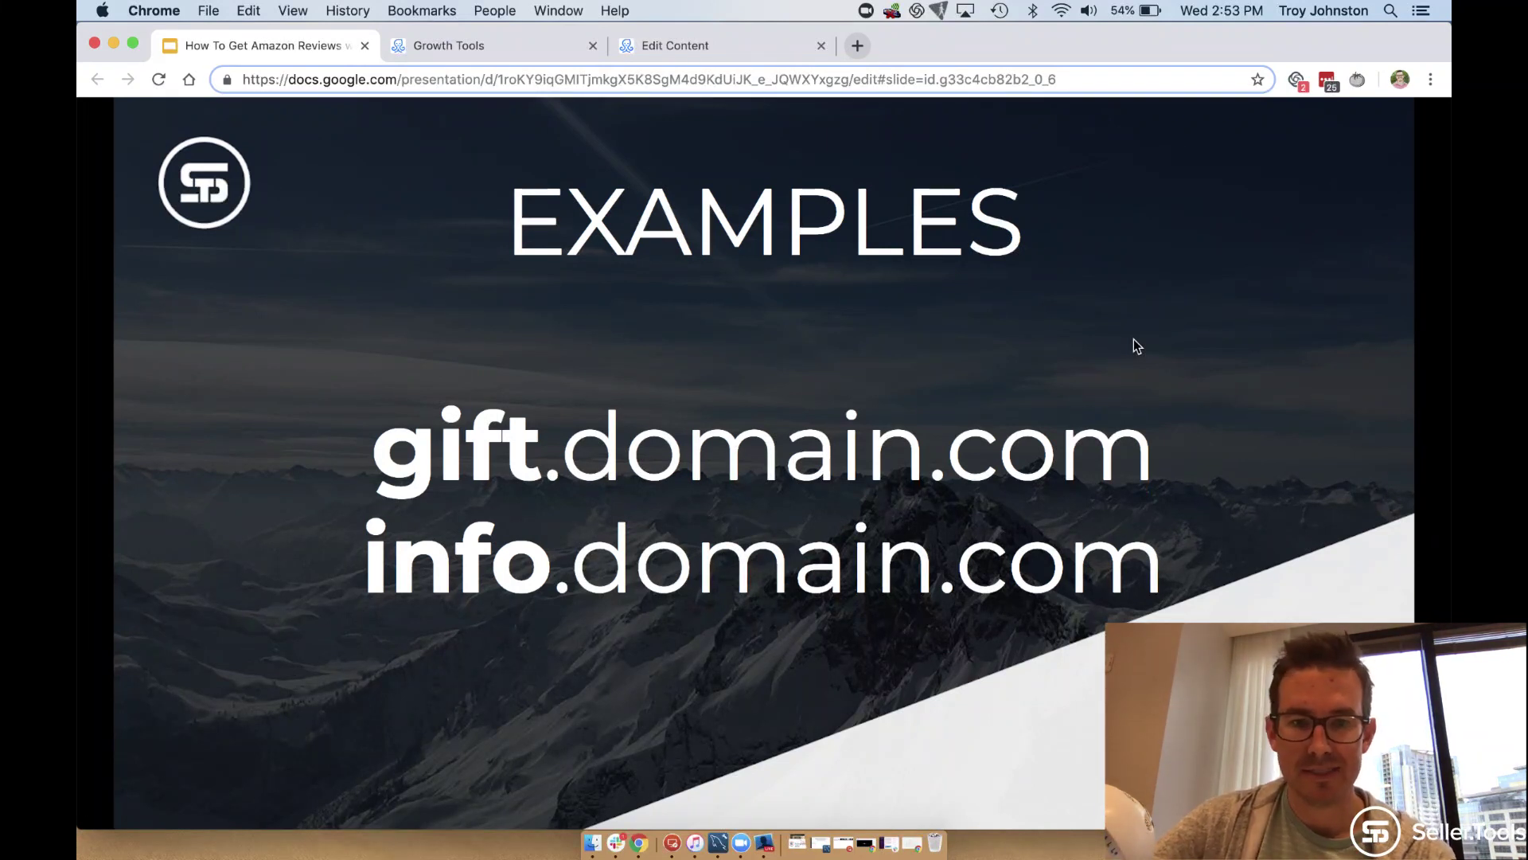
{"action": "key", "text": "Right"}
{"action": "key", "text": "Right"}
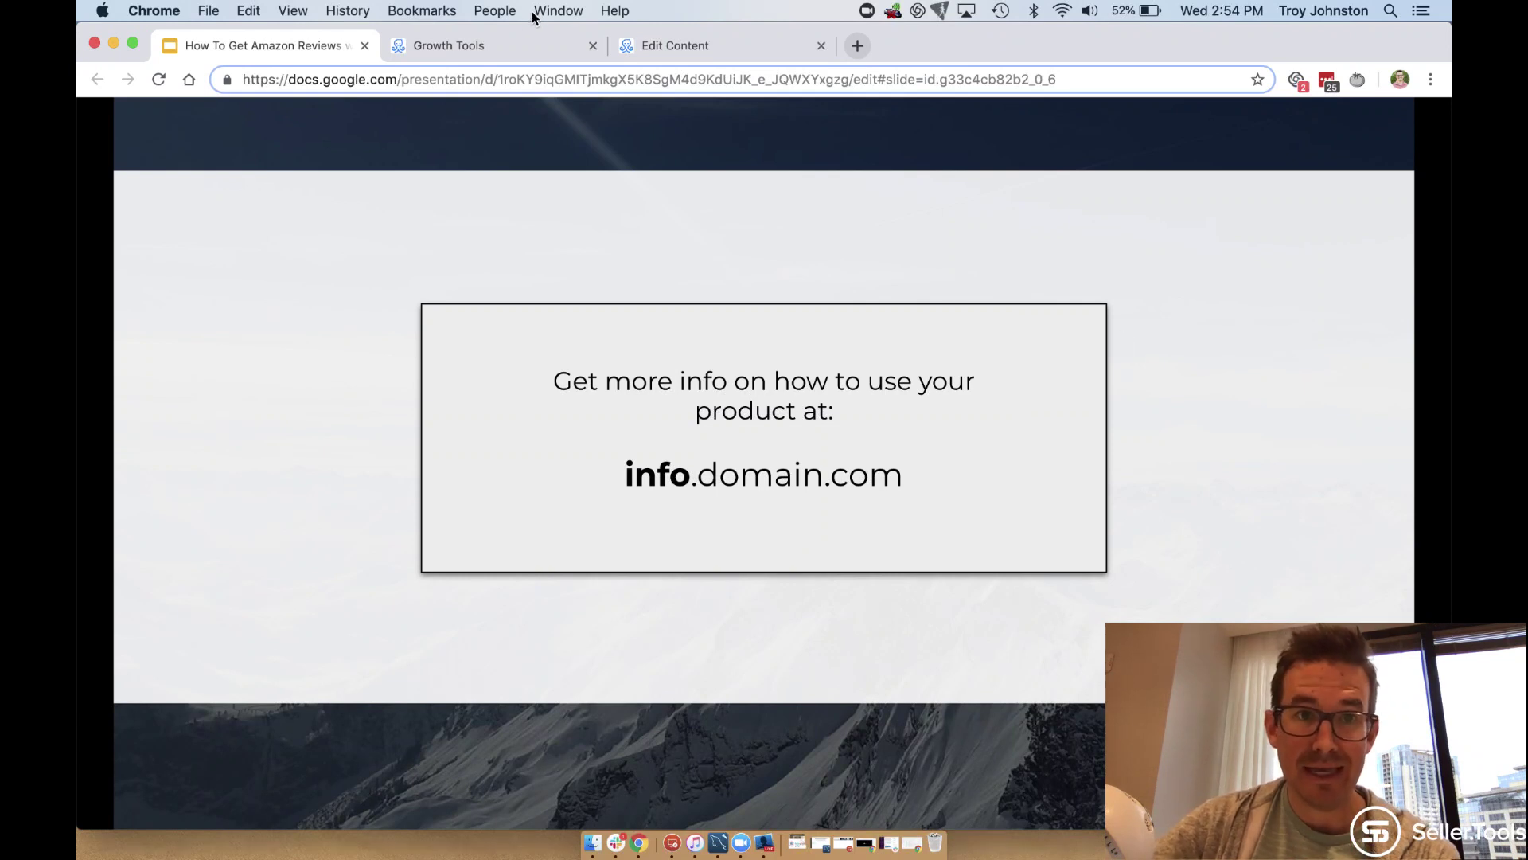
Switch to the ManyChat tab showing the Sample Ref URL widget's opt-in actions
{"action": "left_click", "coordinate": [504, 37]}
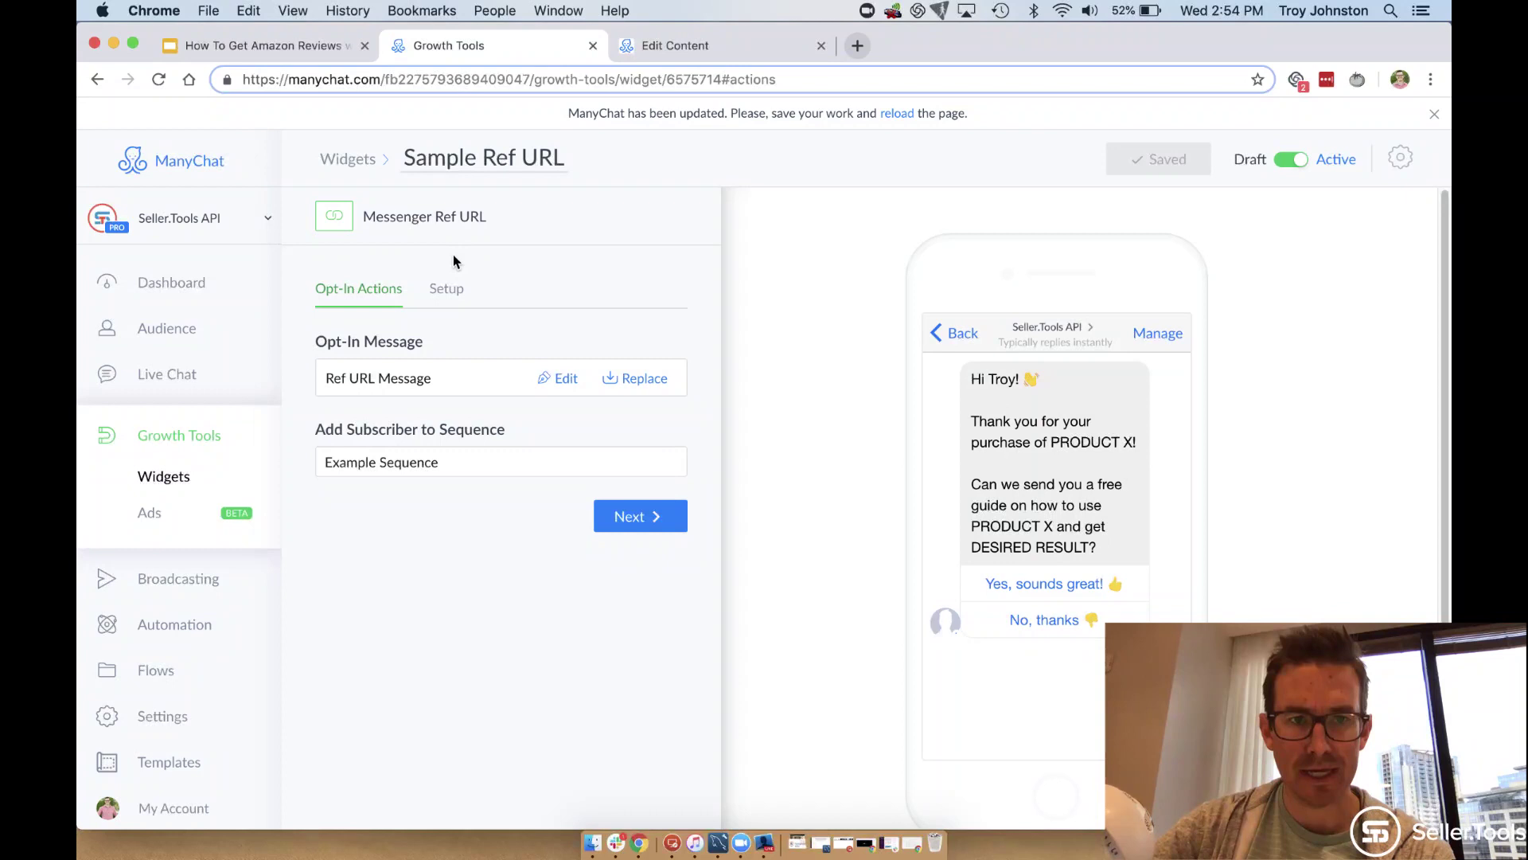
Show the Ref URL widget's Setup settings, alternating with the presentation, and end on Google Slides
{"action": "left_click", "coordinate": [447, 289]}
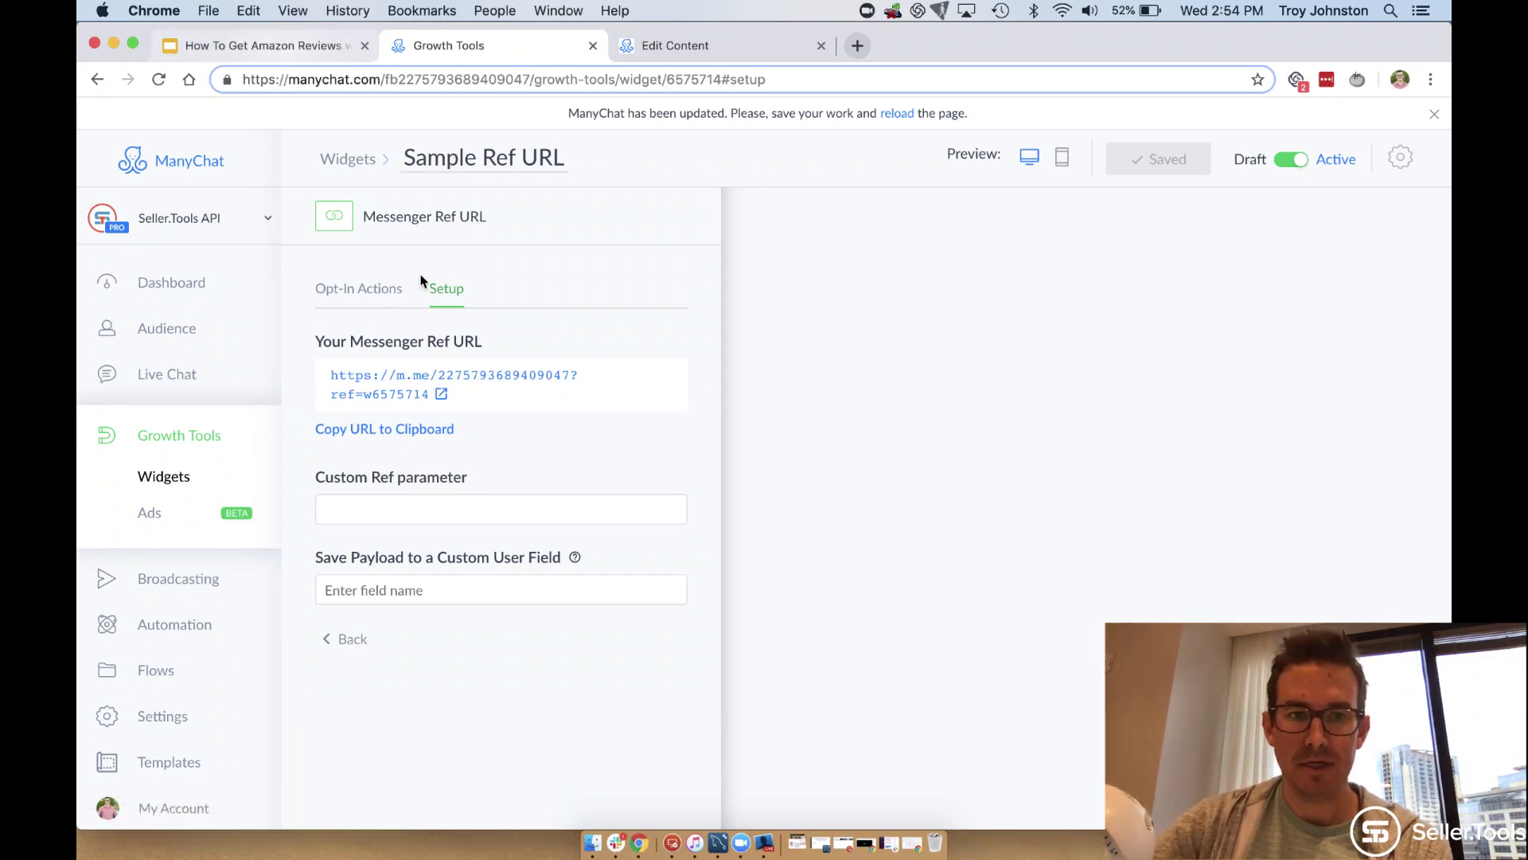
{"action": "left_click", "coordinate": [283, 46]}
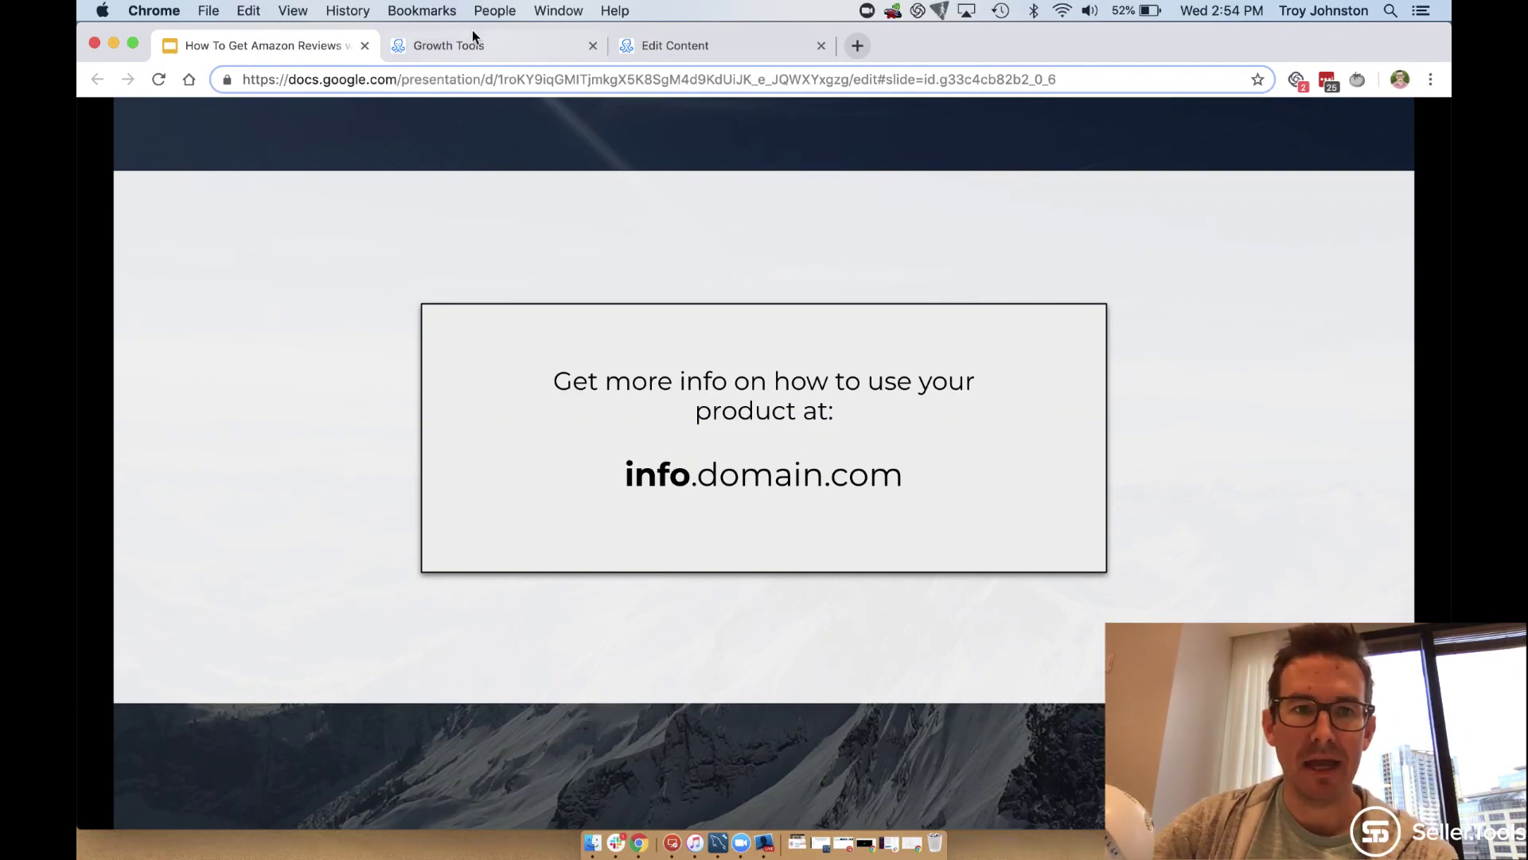
{"action": "left_click", "coordinate": [428, 41]}
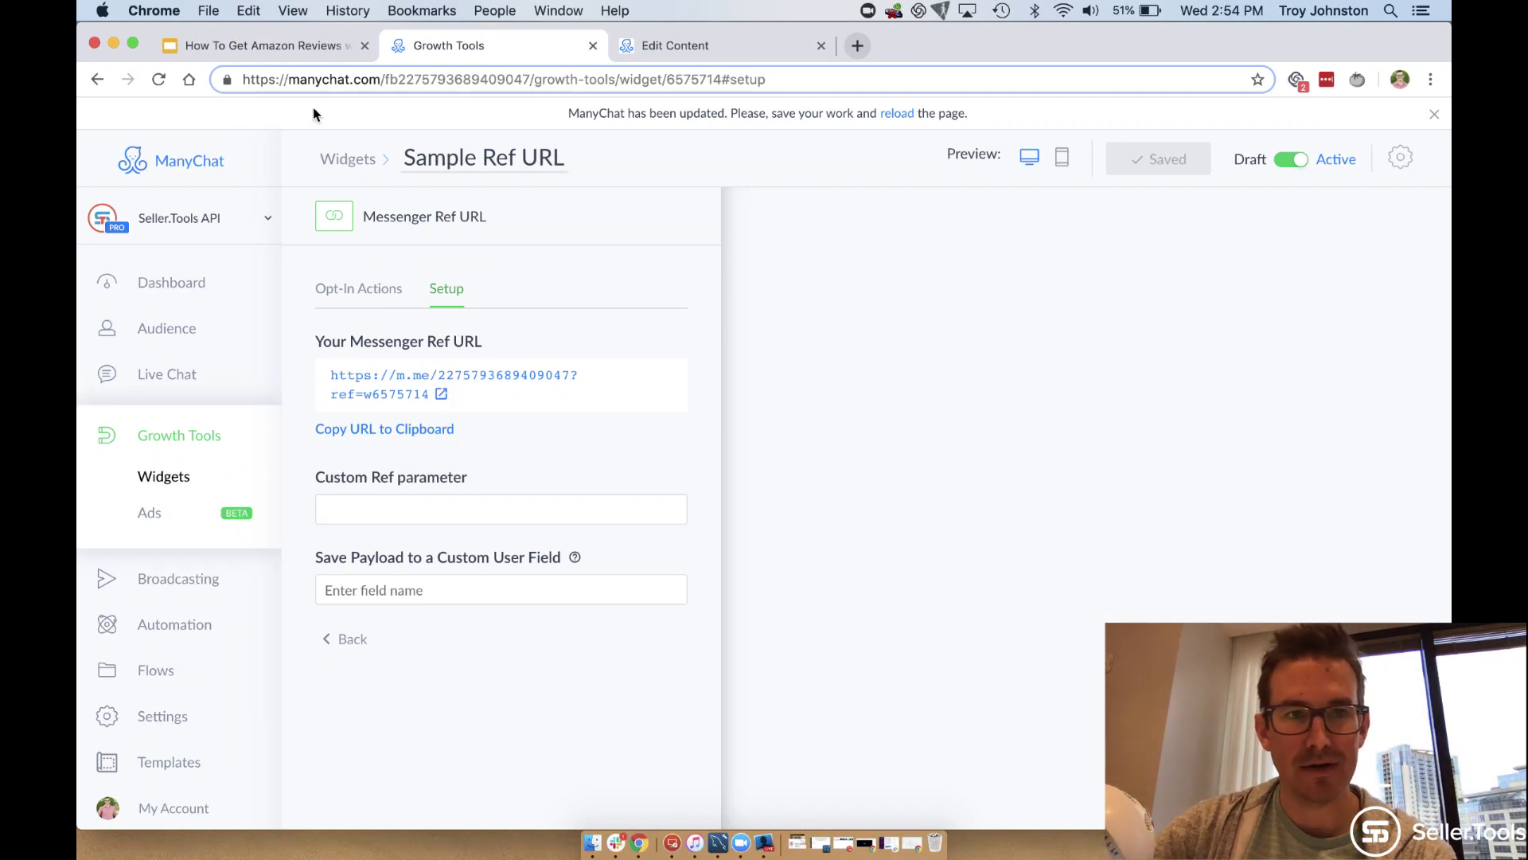
{"action": "left_click", "coordinate": [281, 50]}
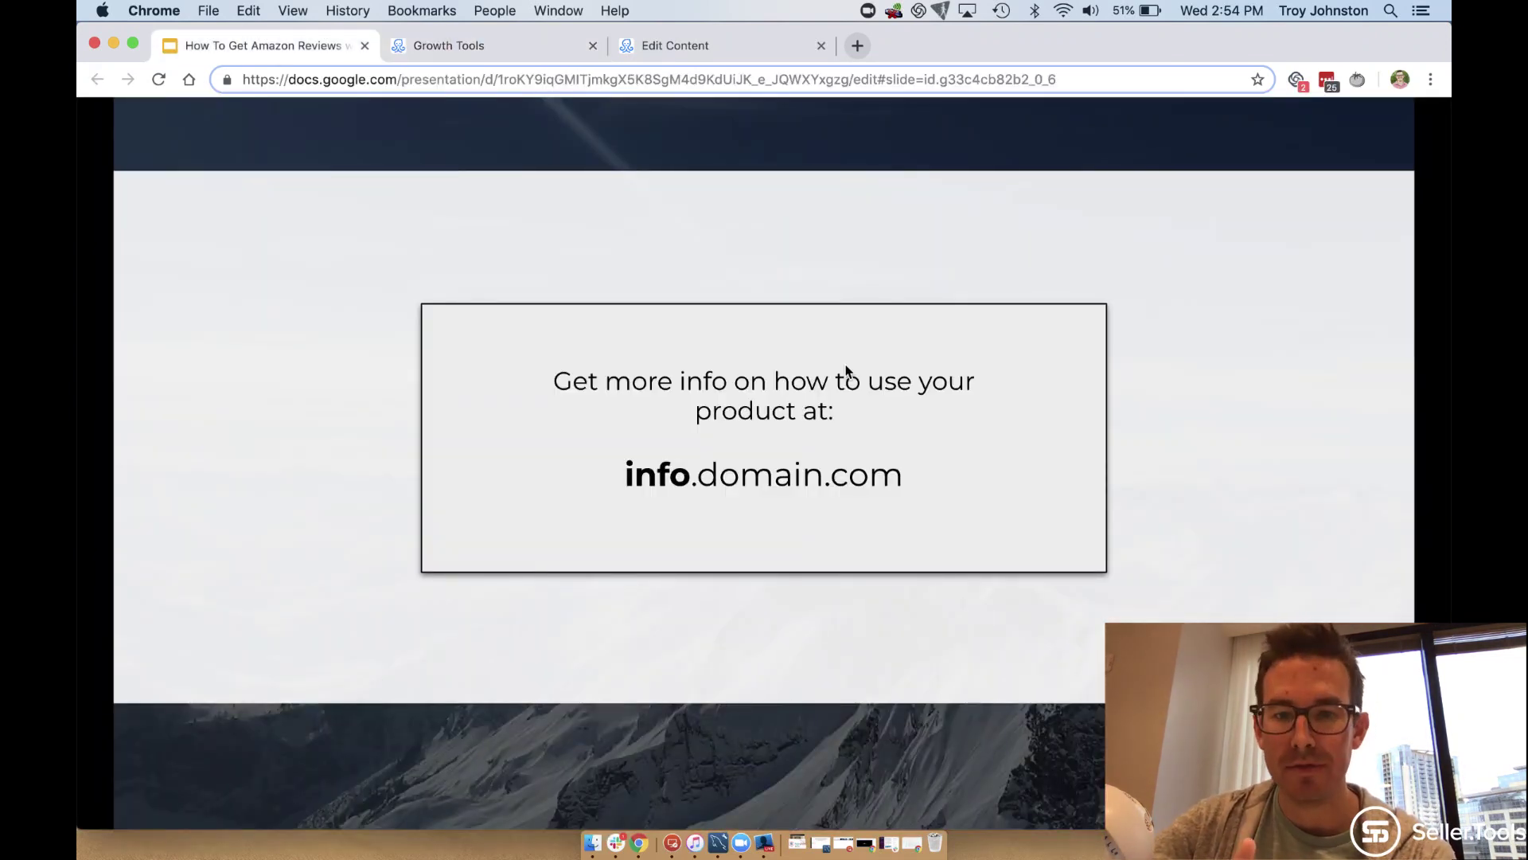
Advance three slides to reach the 'Subdomain → Ref URL' slide
{"action": "left_click", "coordinate": [846, 367]}
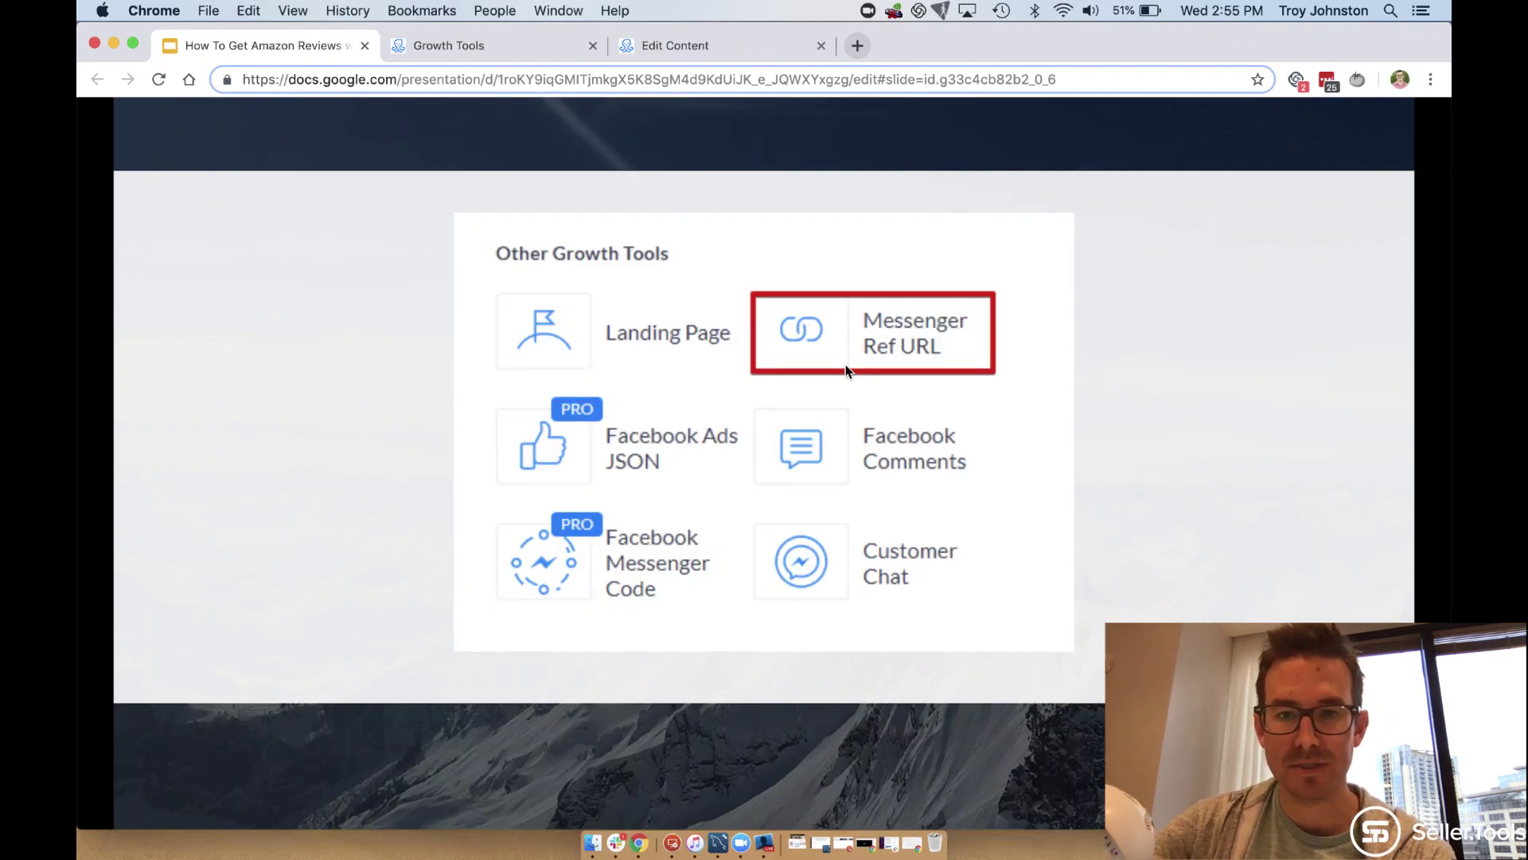
{"action": "left_click", "coordinate": [846, 370]}
{"action": "left_click", "coordinate": [846, 371]}
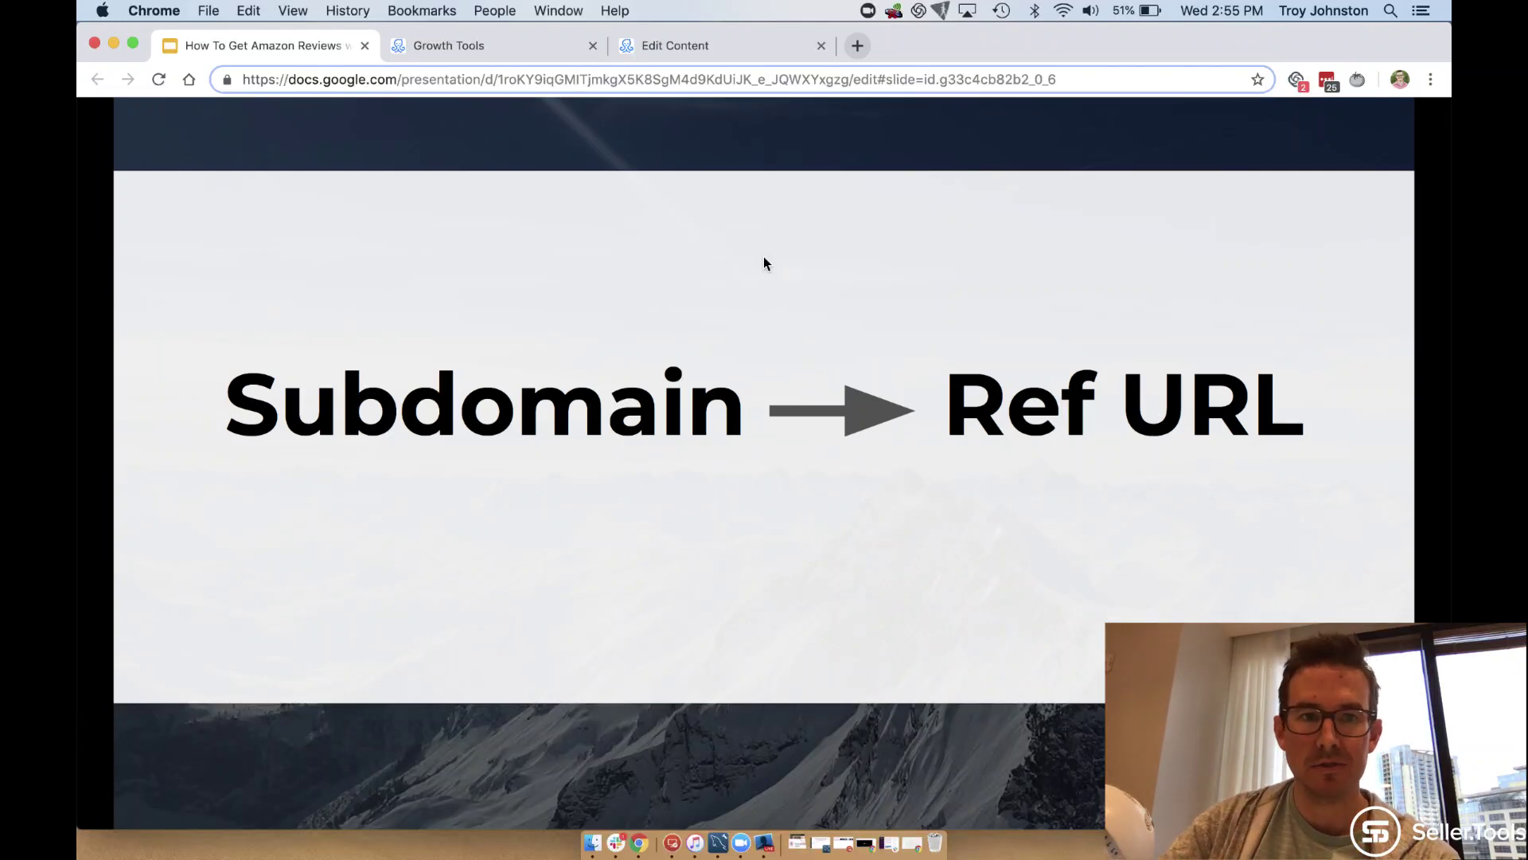
Return to the Sample Ref URL widget and show its opt-in actions with the Ref URL Message preview
{"action": "left_click", "coordinate": [518, 48]}
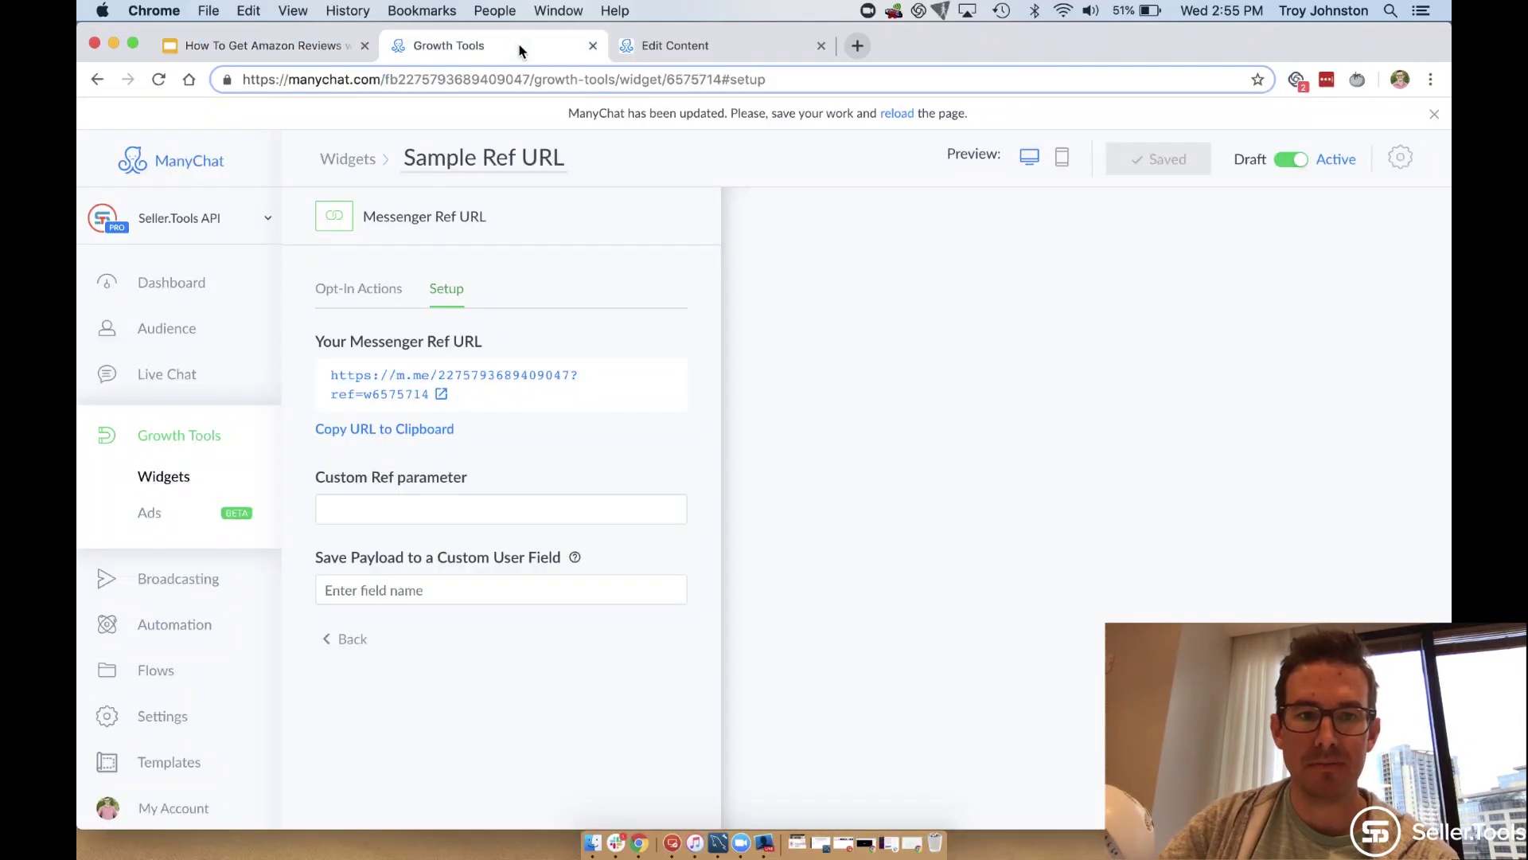
{"action": "left_click", "coordinate": [358, 289]}
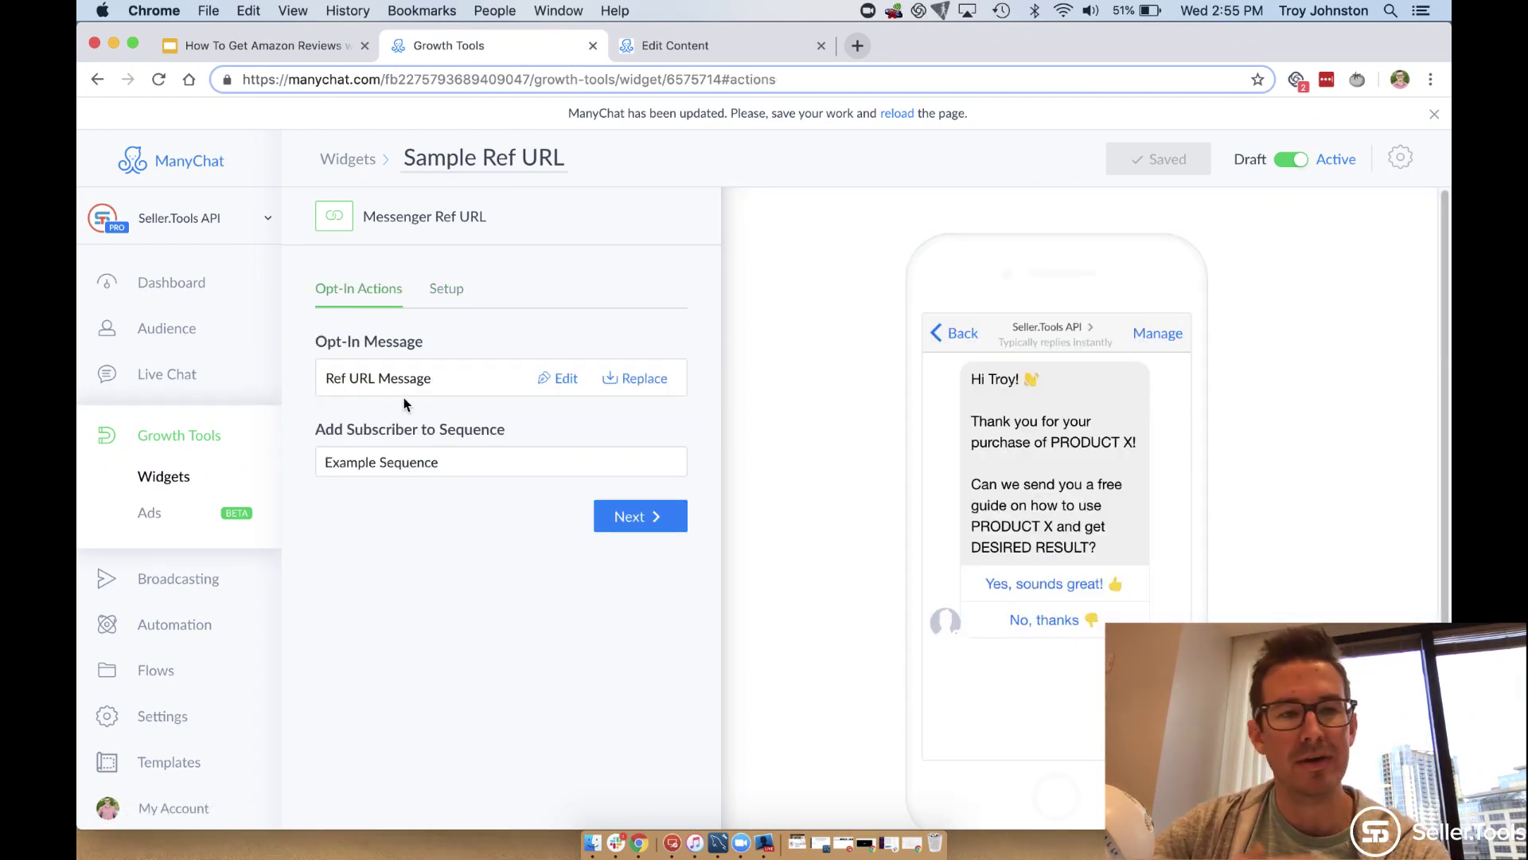
Go back to the presentation and advance two slides to 'If so... Ready to start the flow'
{"action": "left_click", "coordinate": [306, 49]}
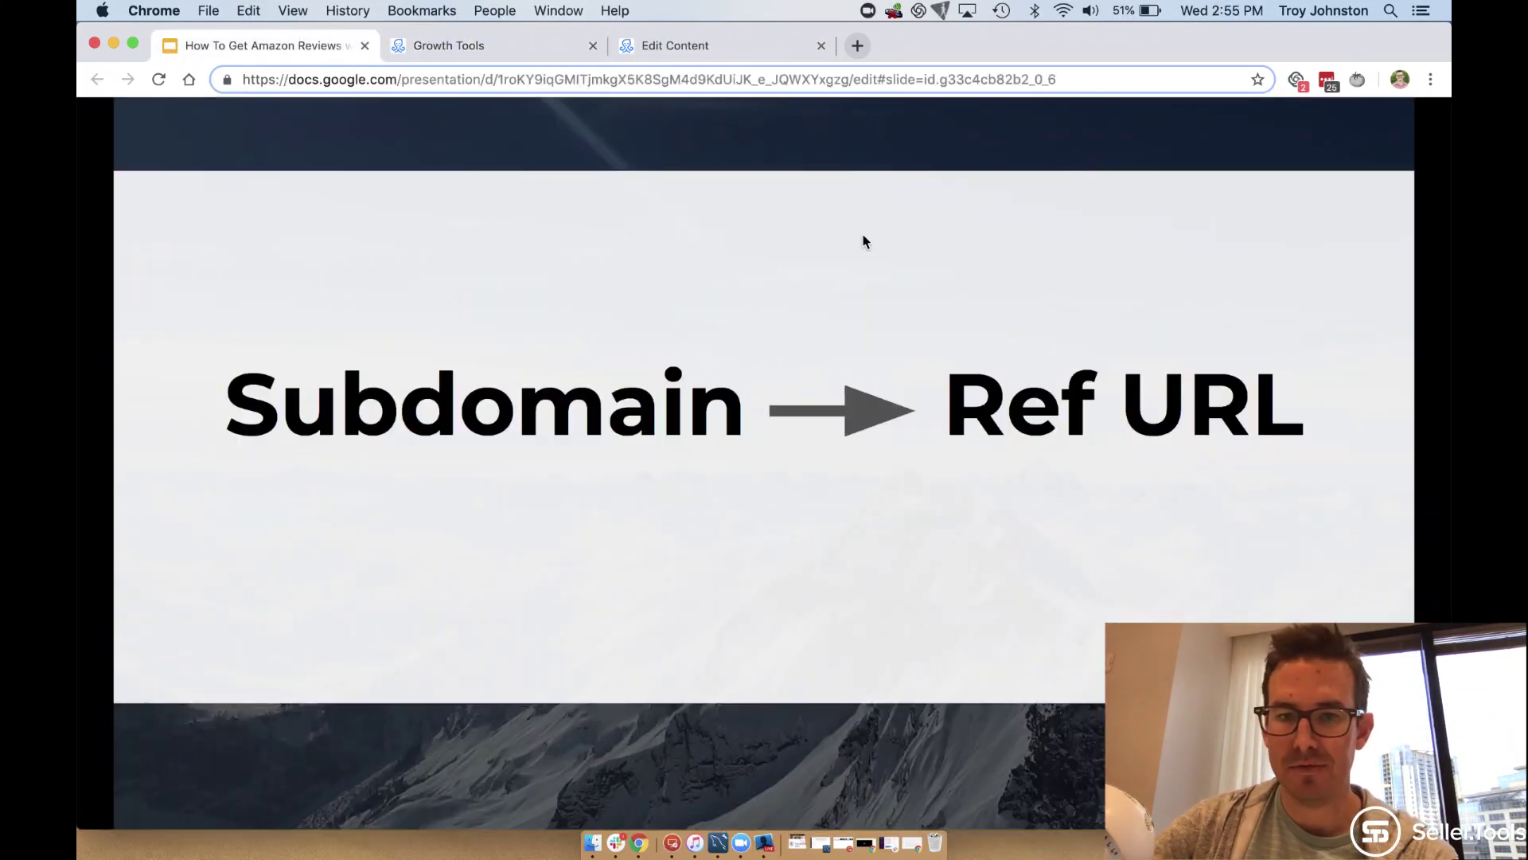
{"action": "key", "text": "Right"}
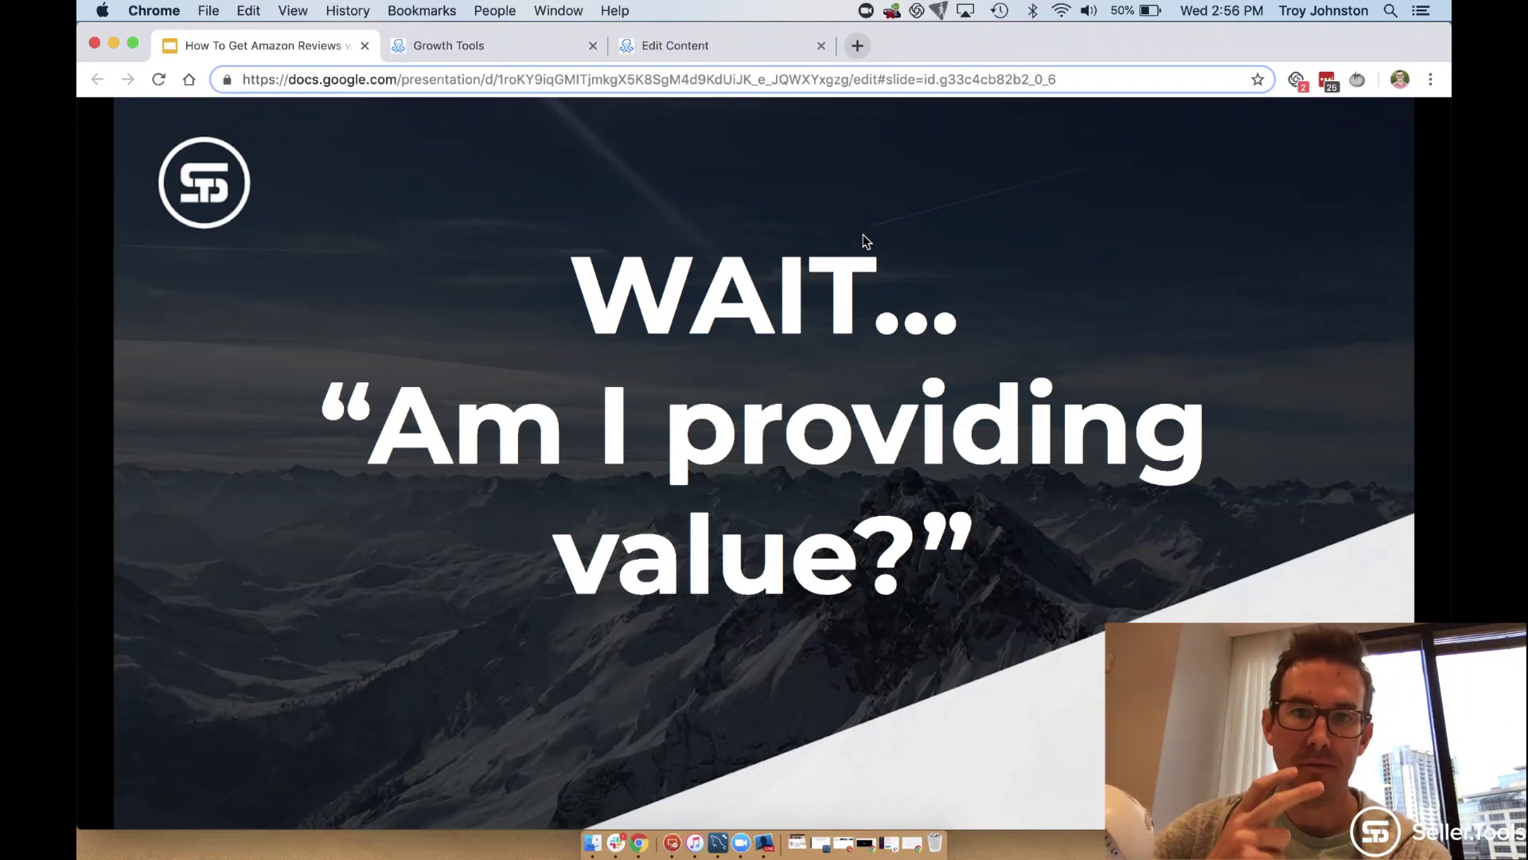
{"action": "key", "text": "Right"}
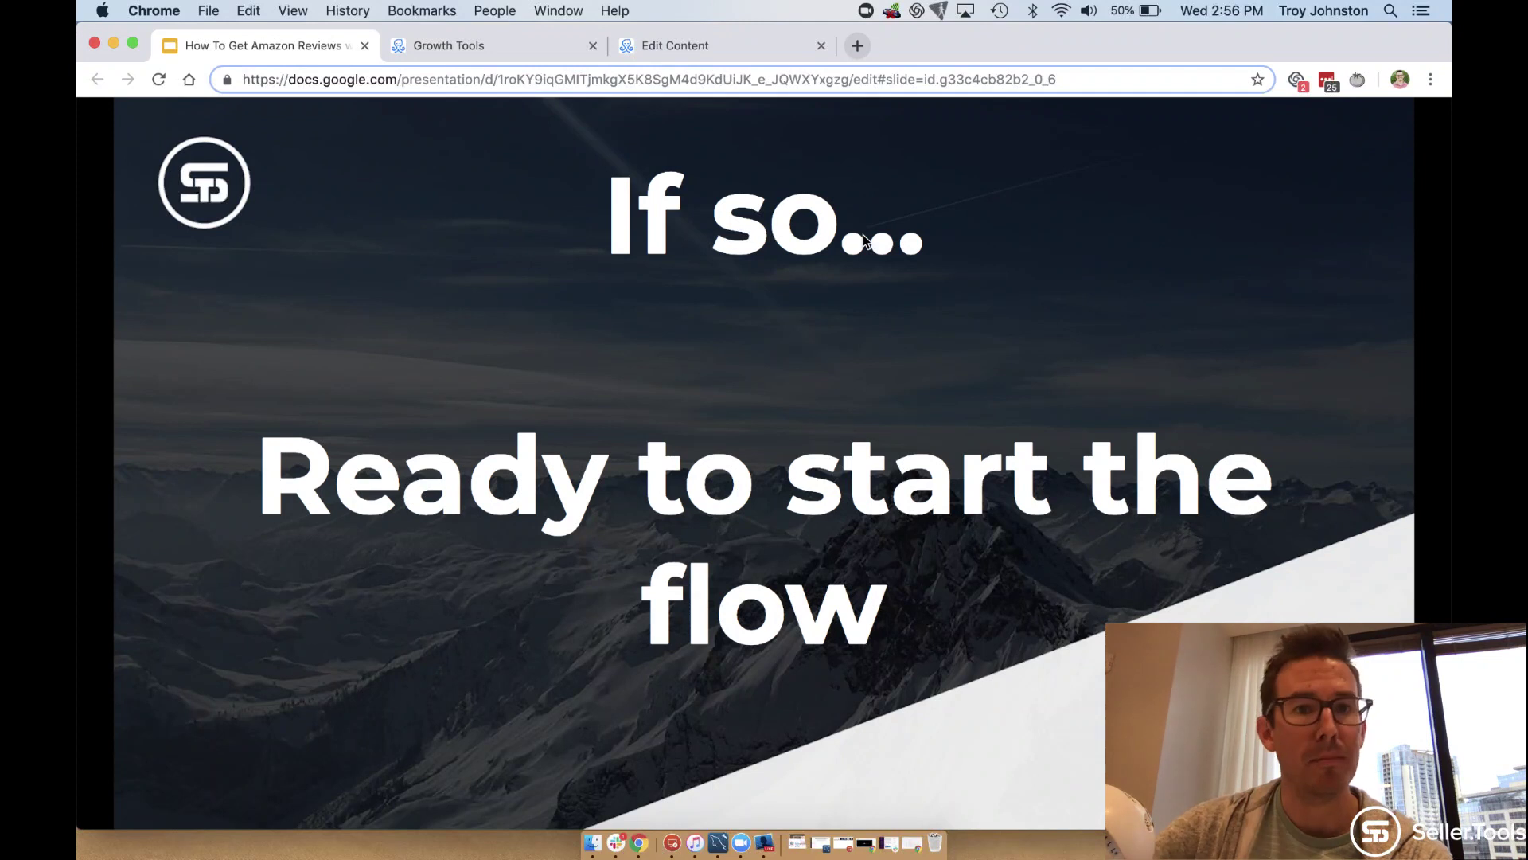
Open the Ref URL Message flow editor and zoom in on the flow diagram
{"action": "left_click", "coordinate": [713, 55]}
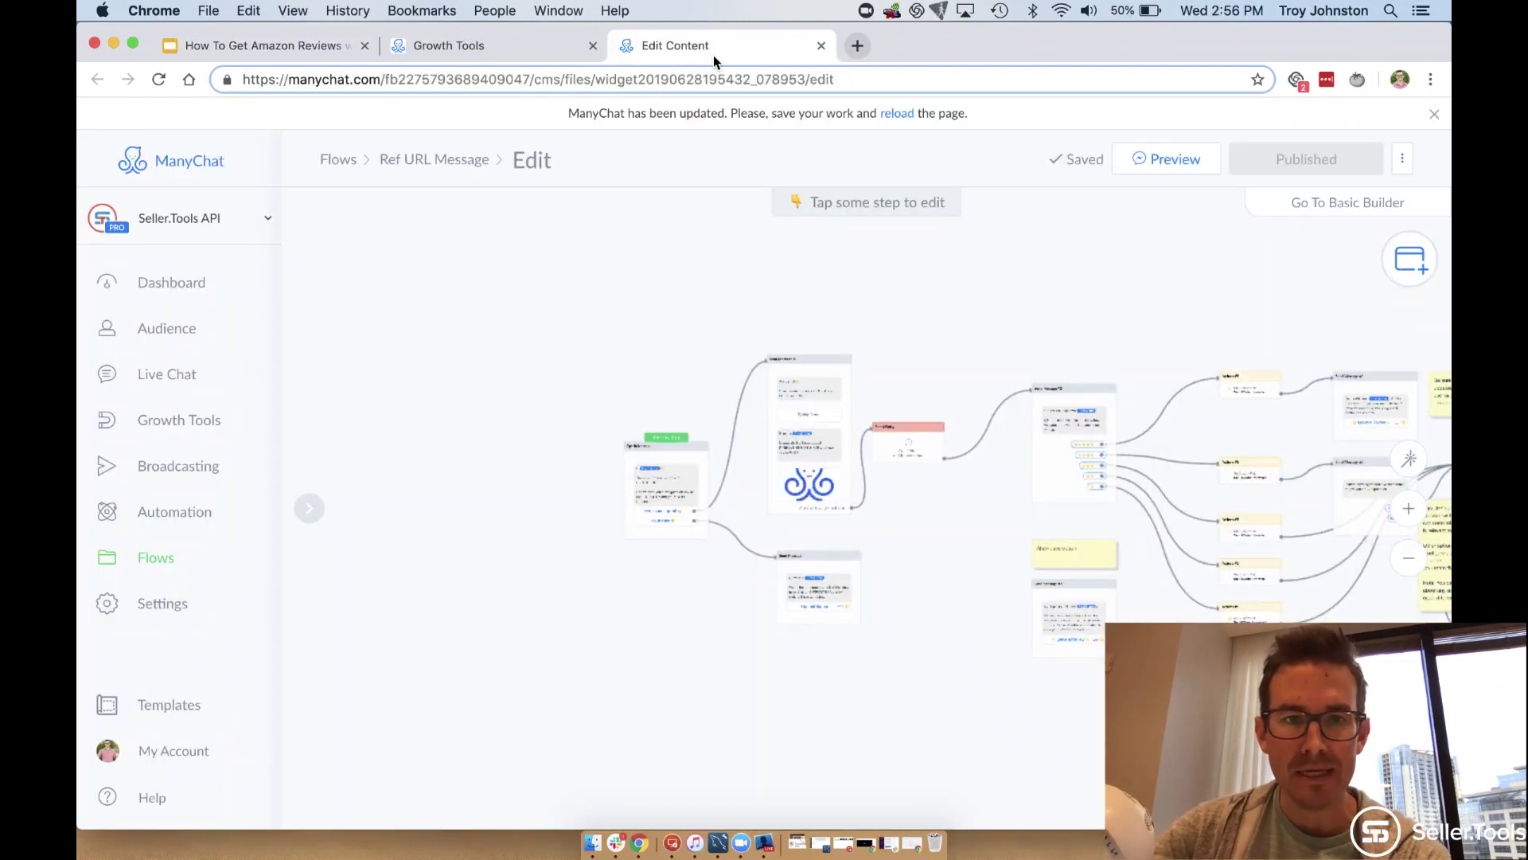
{"action": "left_click", "coordinate": [1407, 509]}
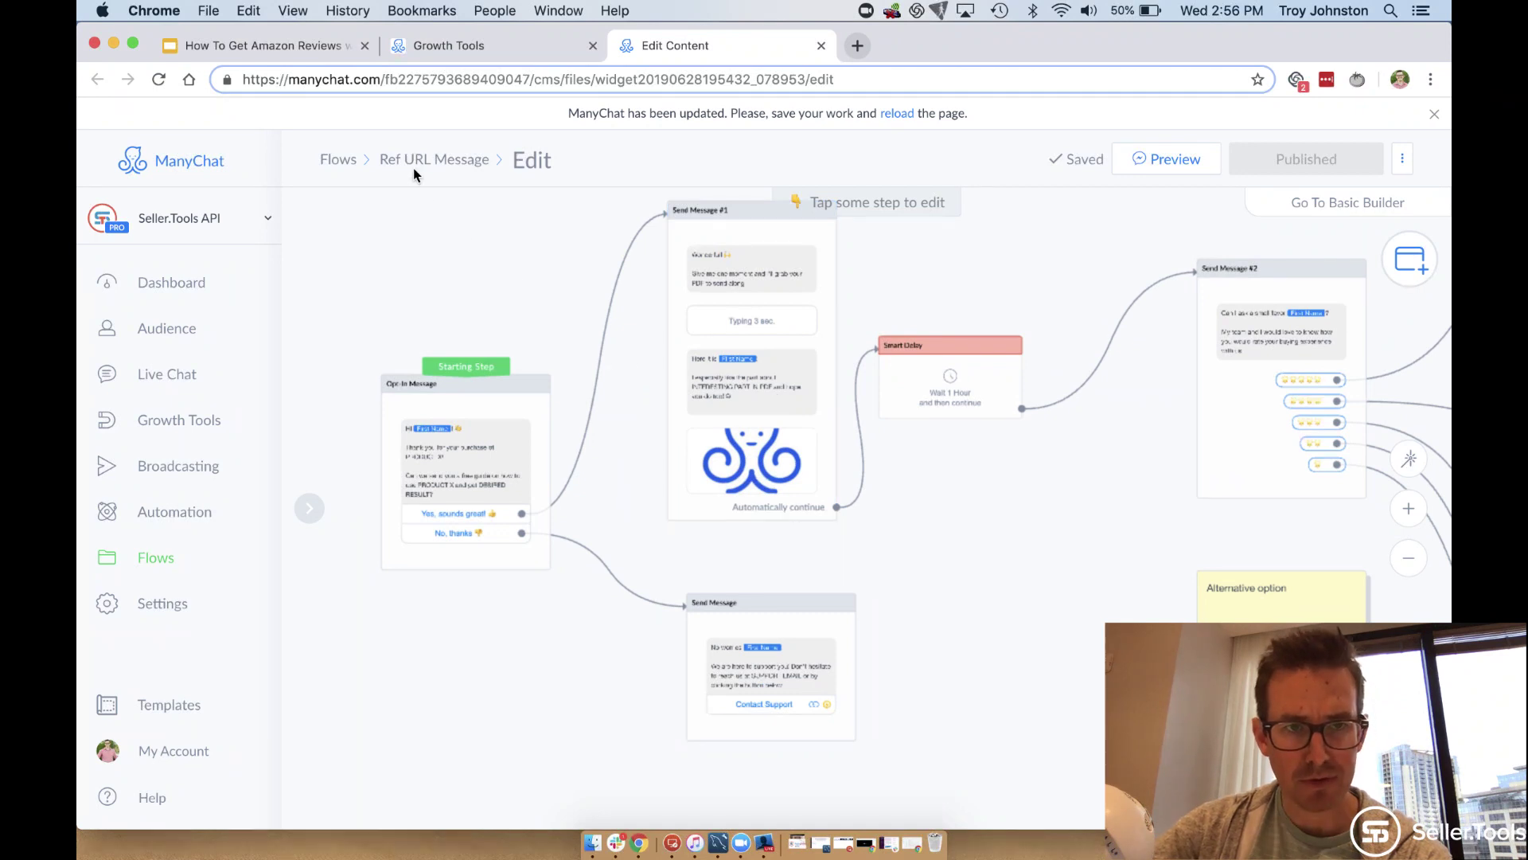
{"action": "left_click", "coordinate": [466, 48]}
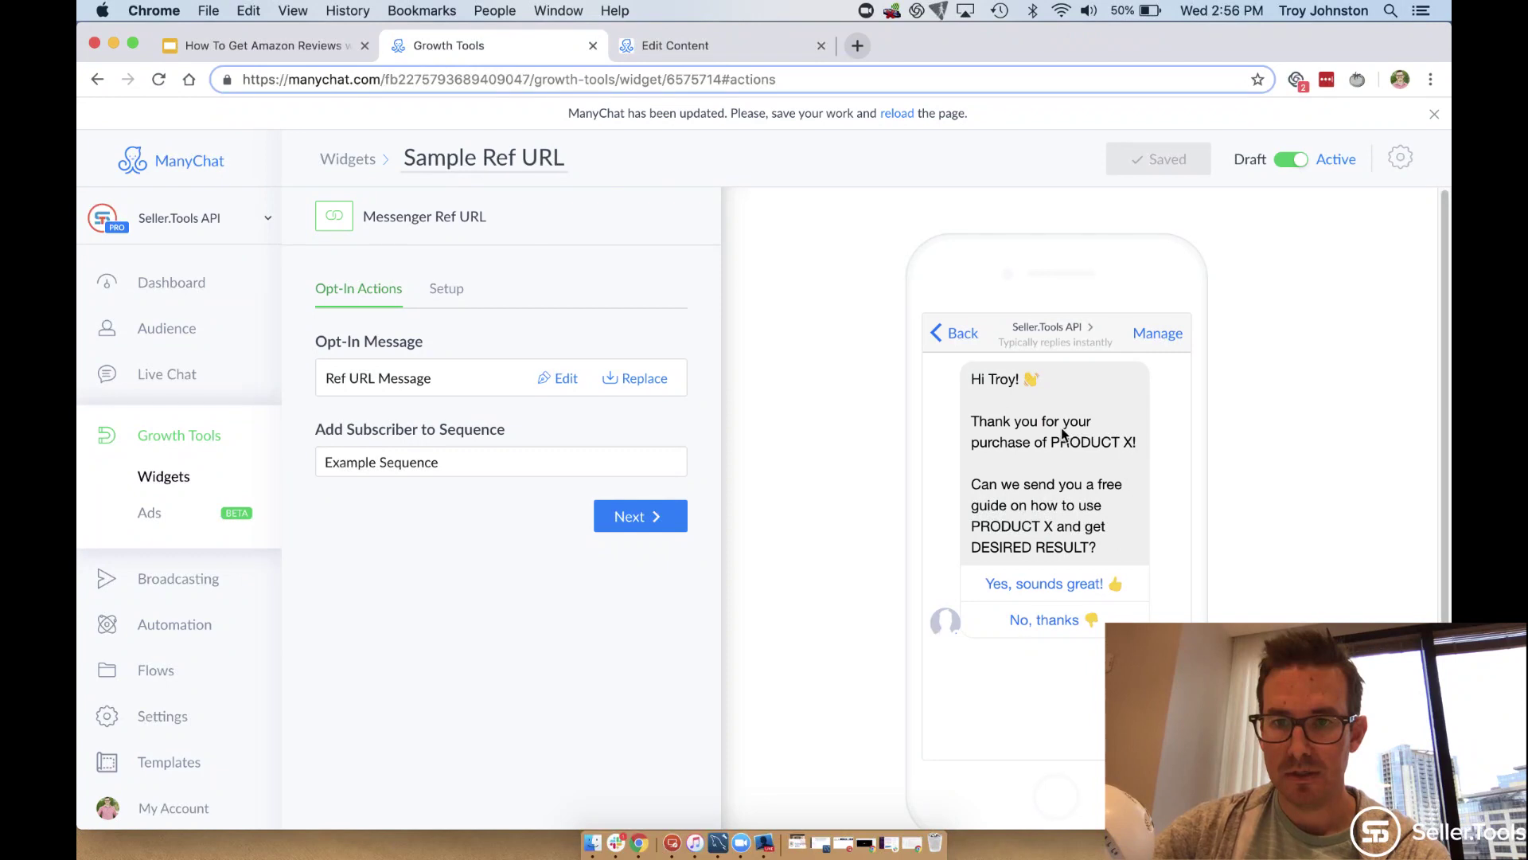
{"action": "left_click", "coordinate": [823, 53]}
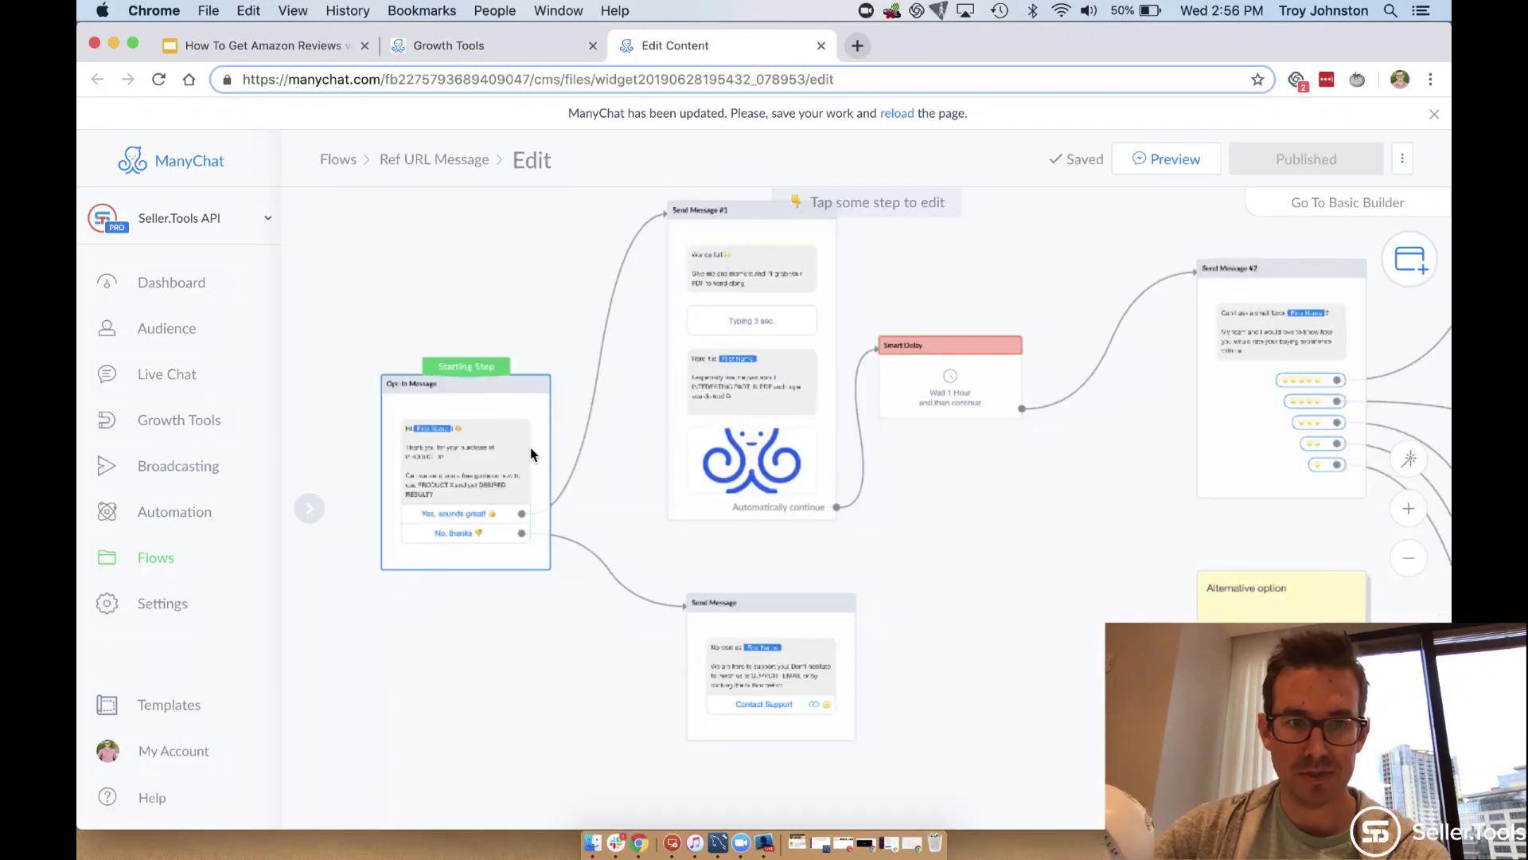
Centre the Opt-In Message, Send Message #1 and 1-hour Smart Delay on the canvas
{"action": "scroll", "coordinate": [530, 447], "scroll_direction": "up", "scroll_amount": 3}
{"action": "left_click_drag", "start_coordinate": [476, 724], "coordinate": [556, 721]}
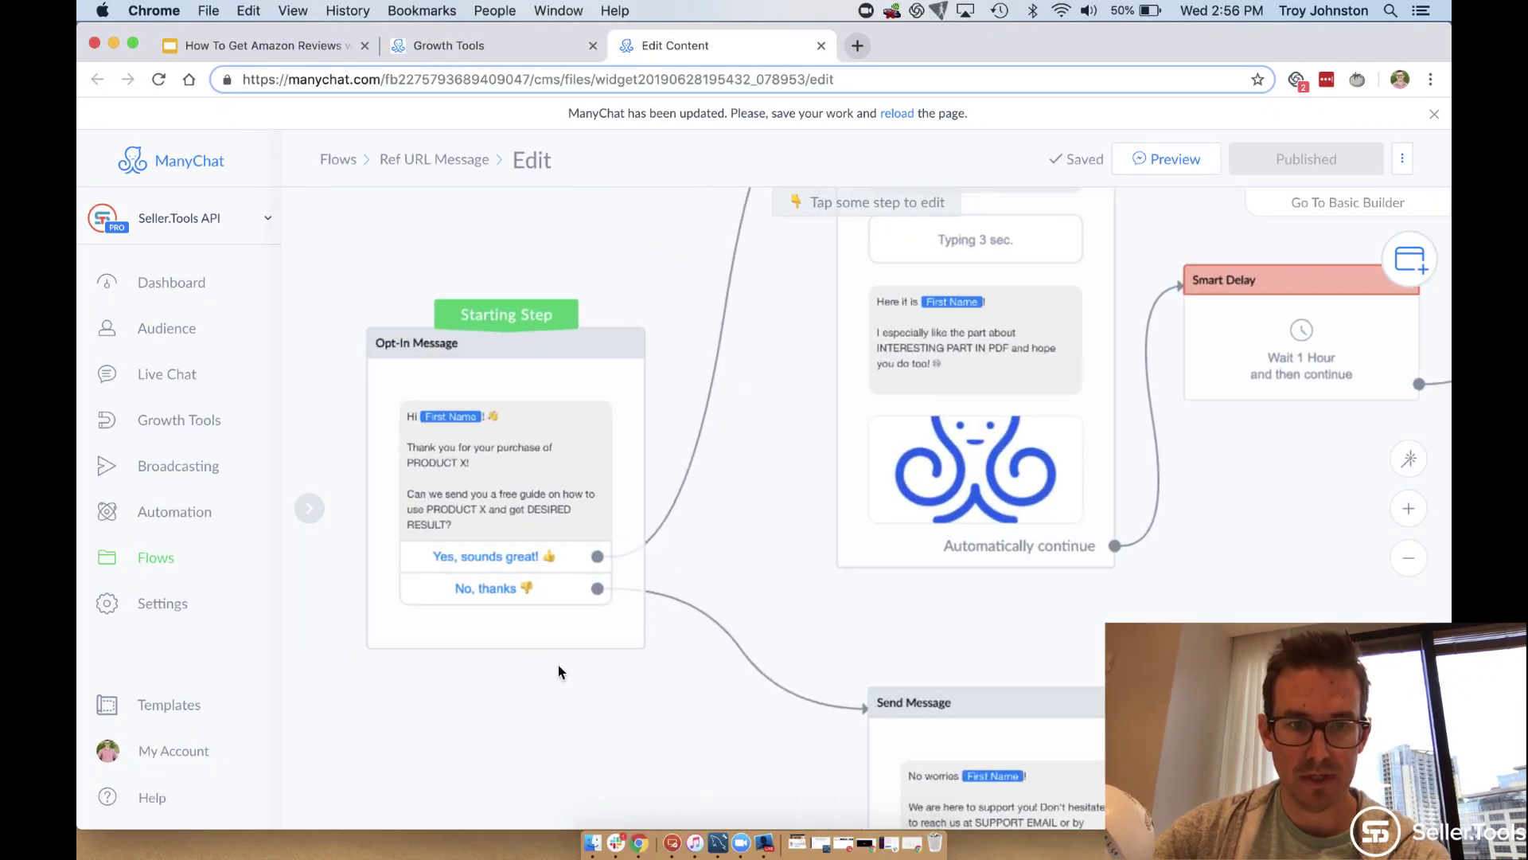
{"action": "scroll", "coordinate": [557, 665], "scroll_direction": "up", "scroll_amount": 2}
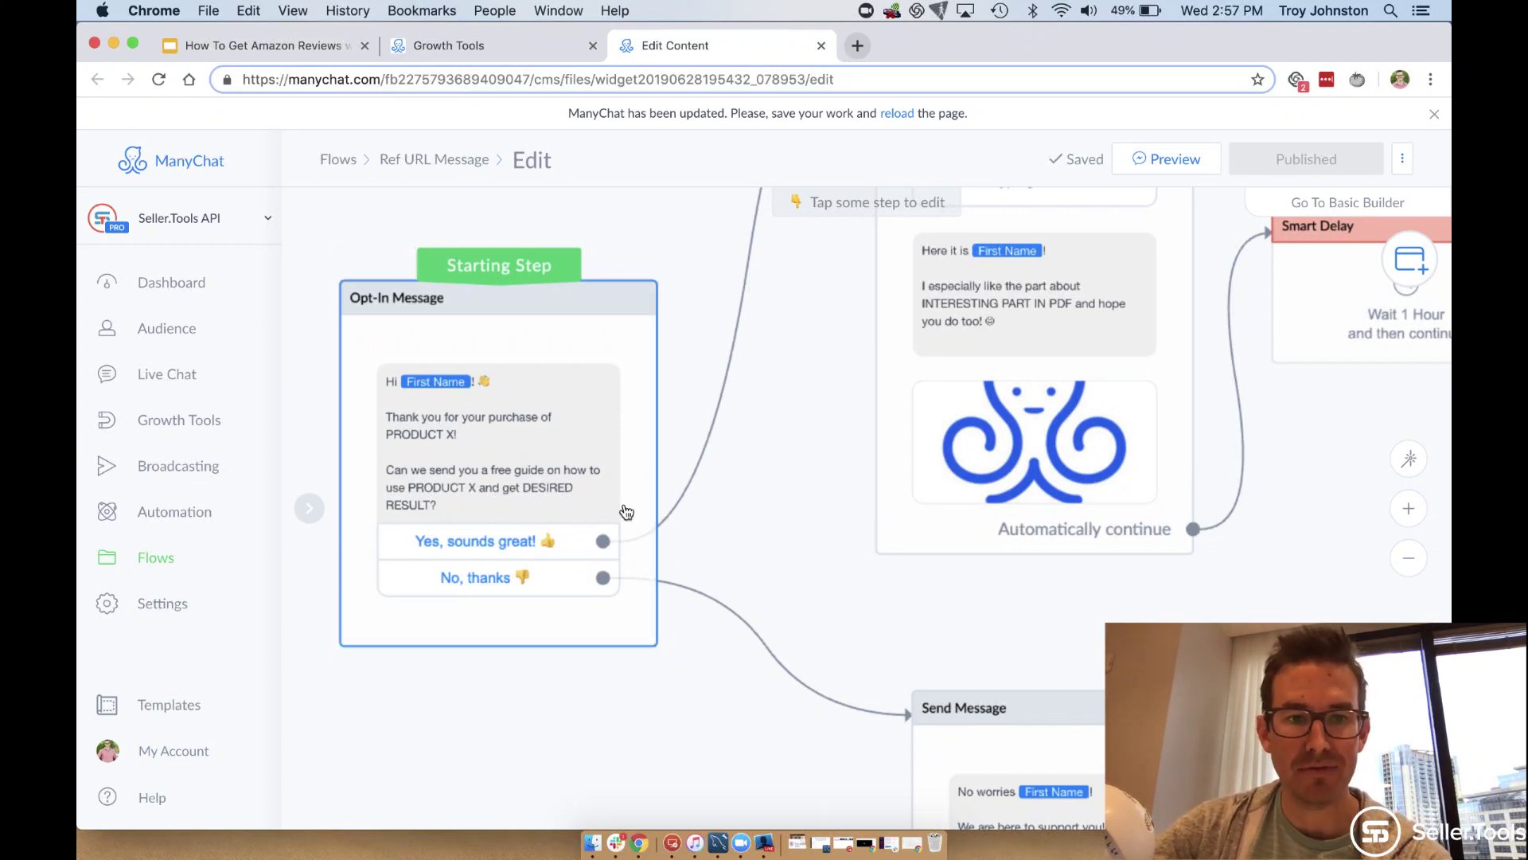
{"action": "scroll", "coordinate": [780, 471], "scroll_direction": "down", "scroll_amount": 2}
{"action": "scroll", "coordinate": [781, 466], "scroll_direction": "down", "scroll_amount": 2}
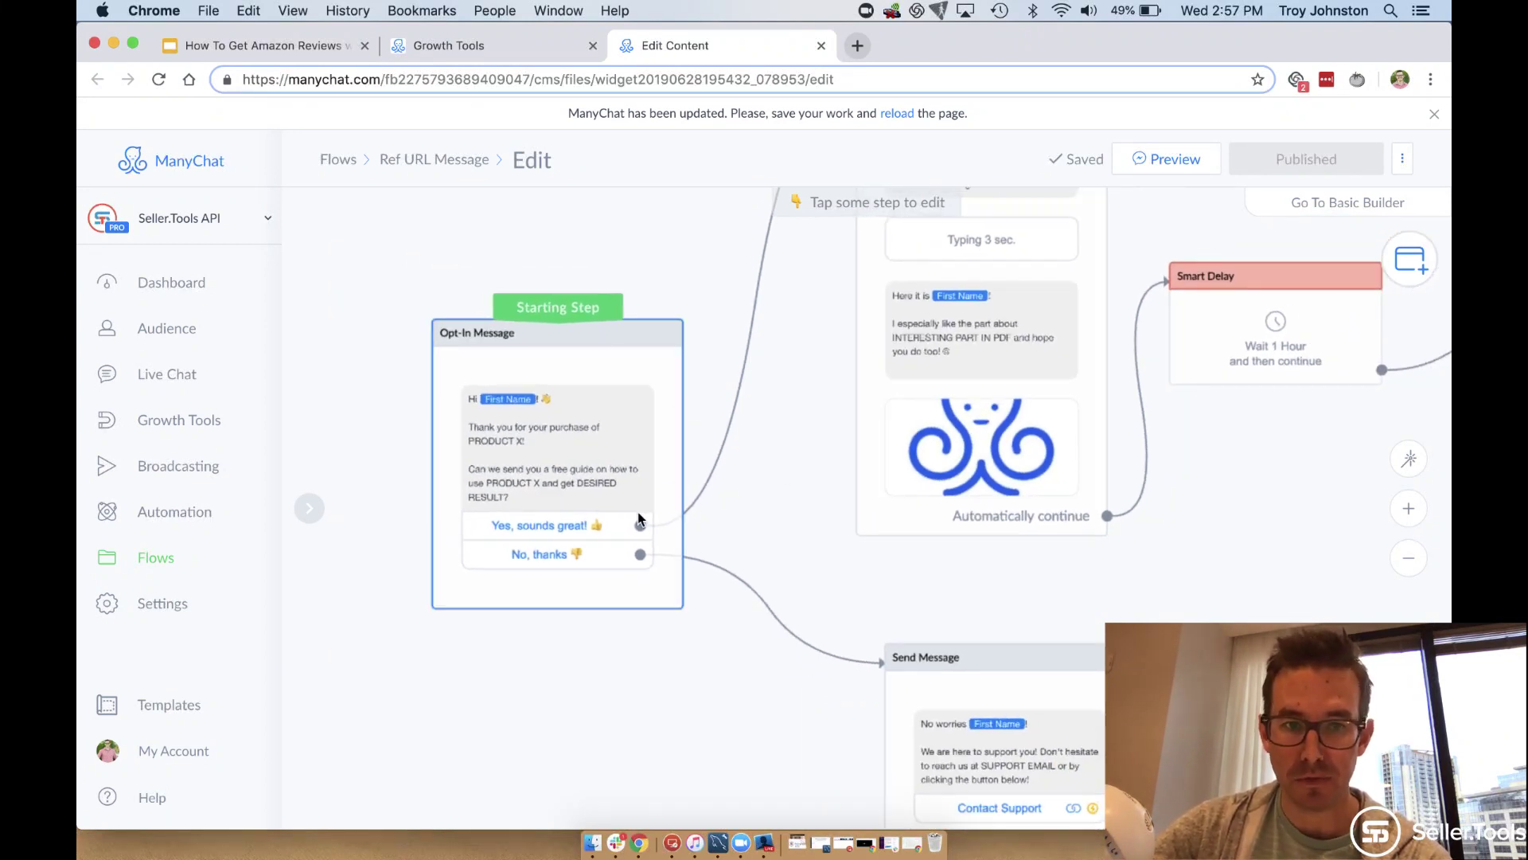
{"action": "scroll", "coordinate": [823, 445], "scroll_direction": "down", "scroll_amount": 2}
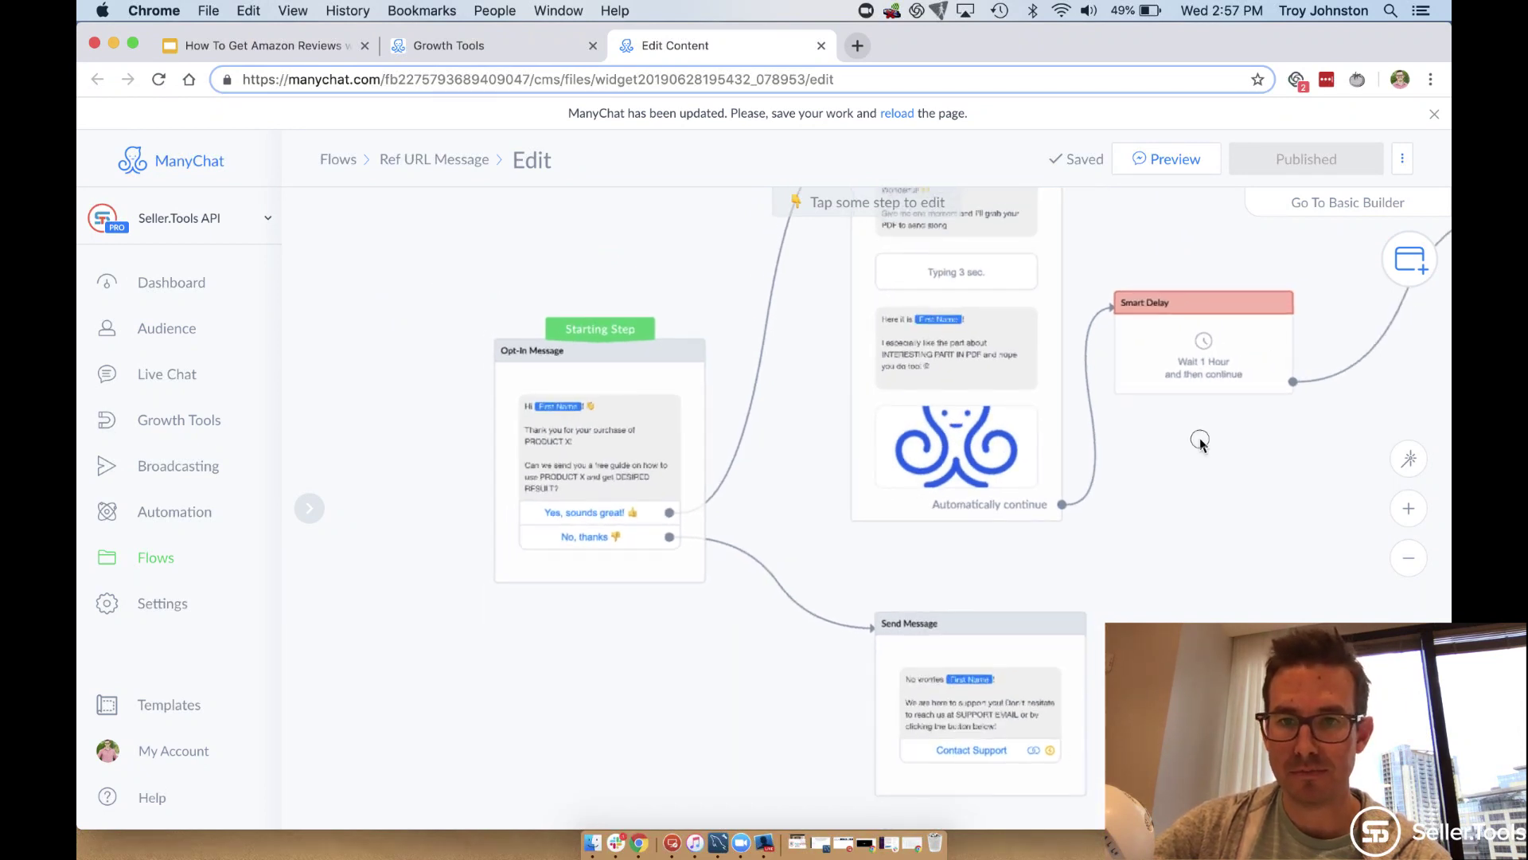
{"action": "left_click_drag", "start_coordinate": [1197, 440], "coordinate": [1045, 597]}
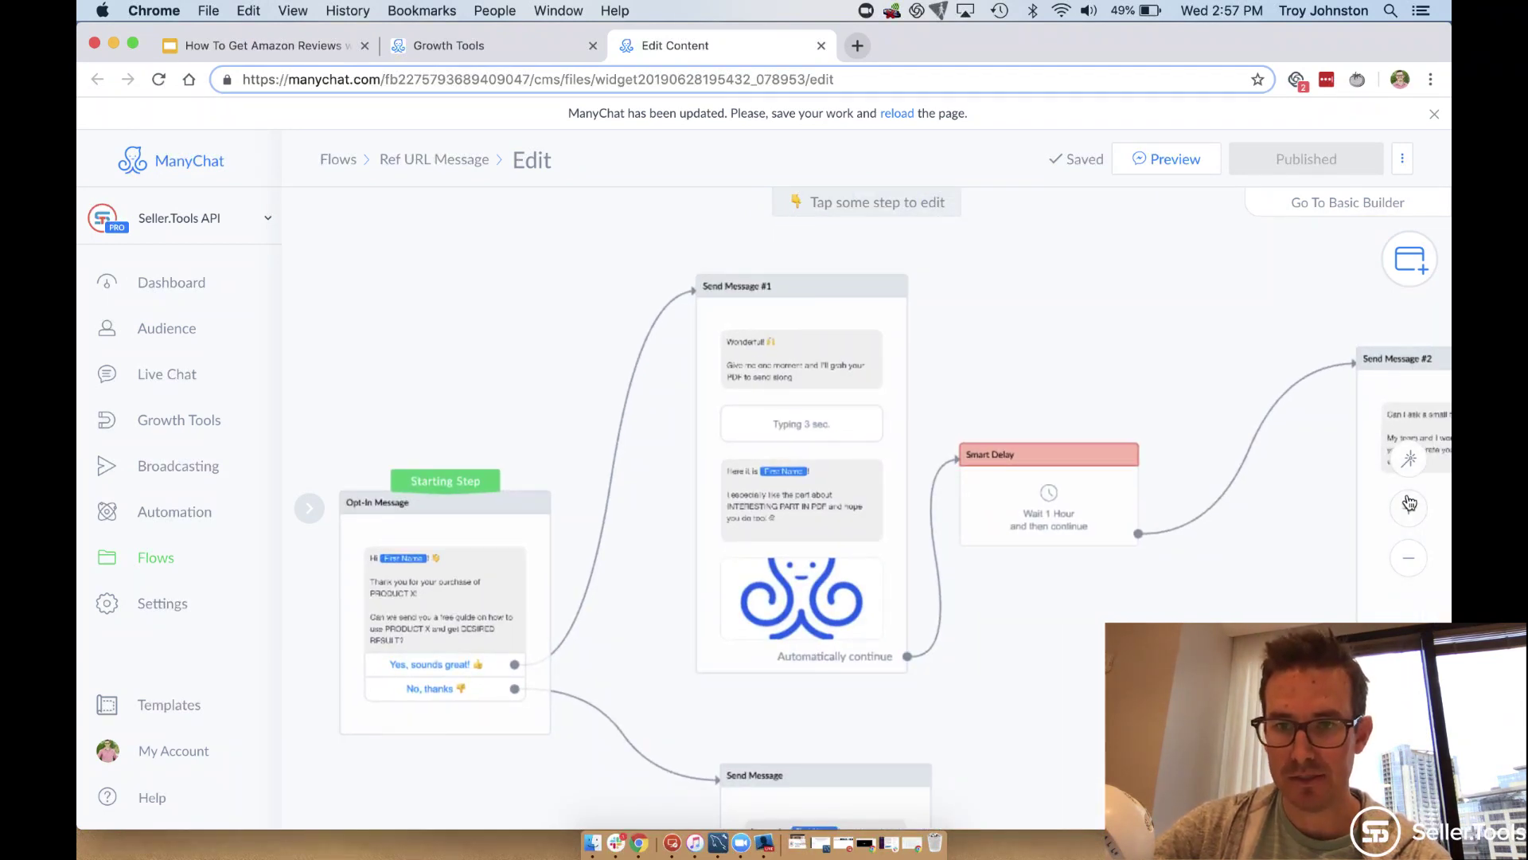
{"action": "scroll", "coordinate": [1171, 356], "scroll_direction": "up", "scroll_amount": 4}
Zoom out and centre Send Message #2, whose star-rating replies set ST.Order Review to 5 or 4
{"action": "left_click_drag", "start_coordinate": [1054, 289], "coordinate": [1025, 397]}
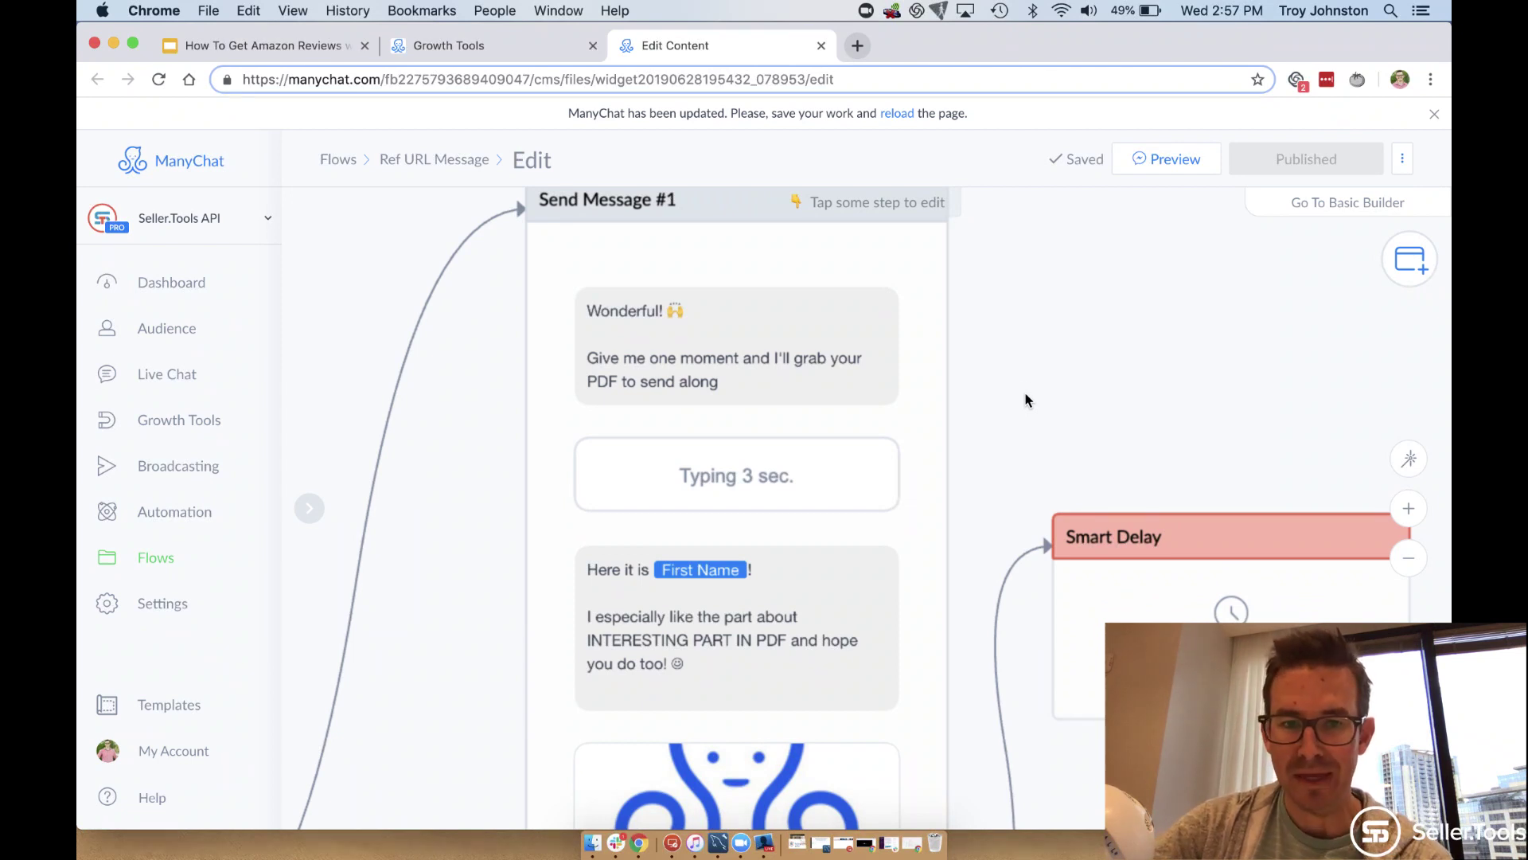
{"action": "left_click_drag", "start_coordinate": [1025, 400], "coordinate": [1014, 232]}
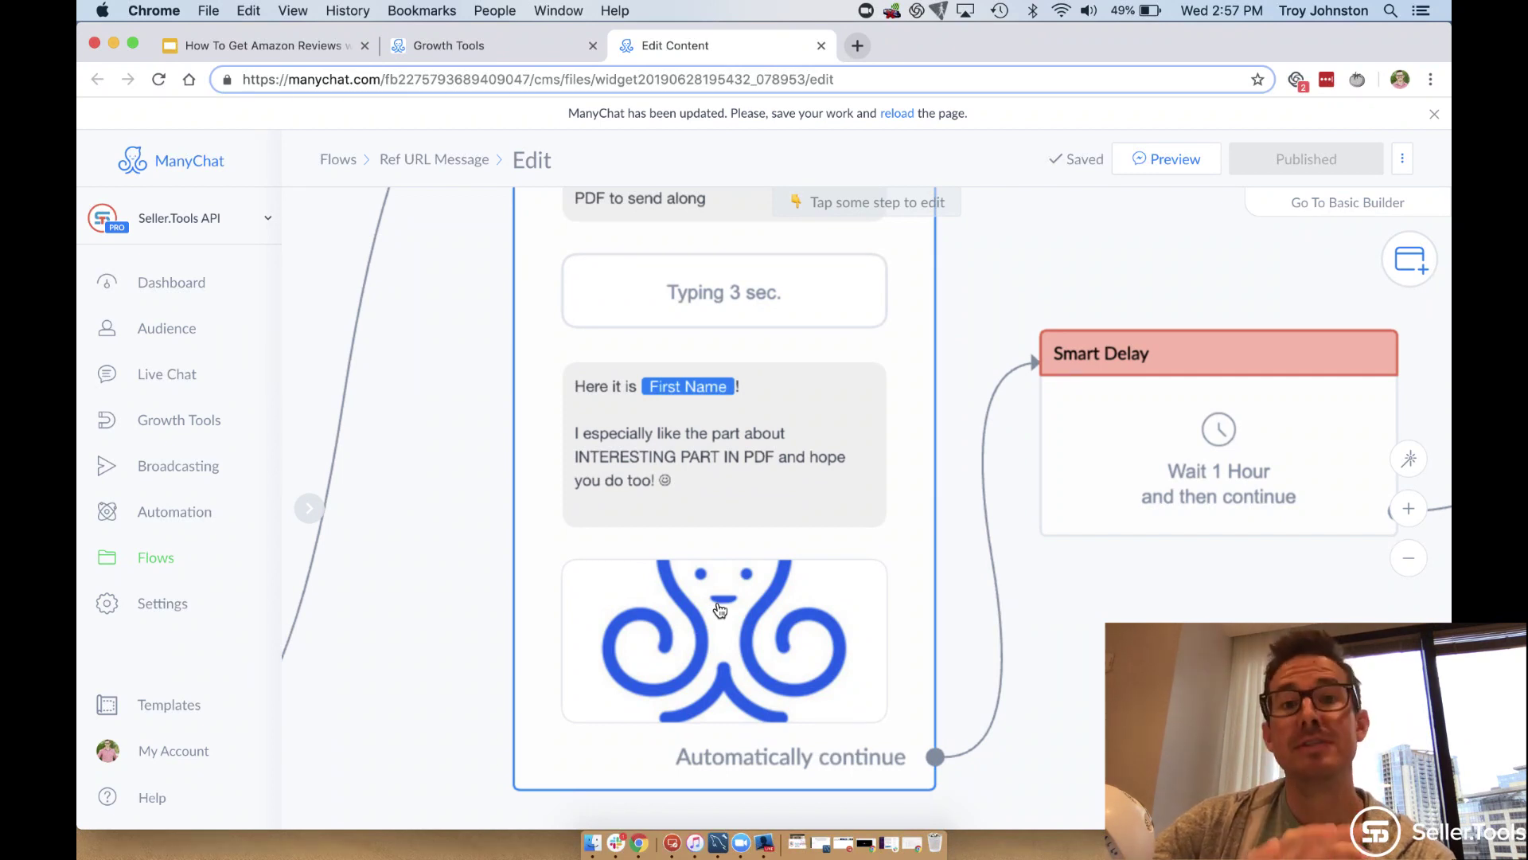
{"action": "left_click", "coordinate": [1407, 558]}
{"action": "left_click_drag", "start_coordinate": [1285, 557], "coordinate": [1072, 558]}
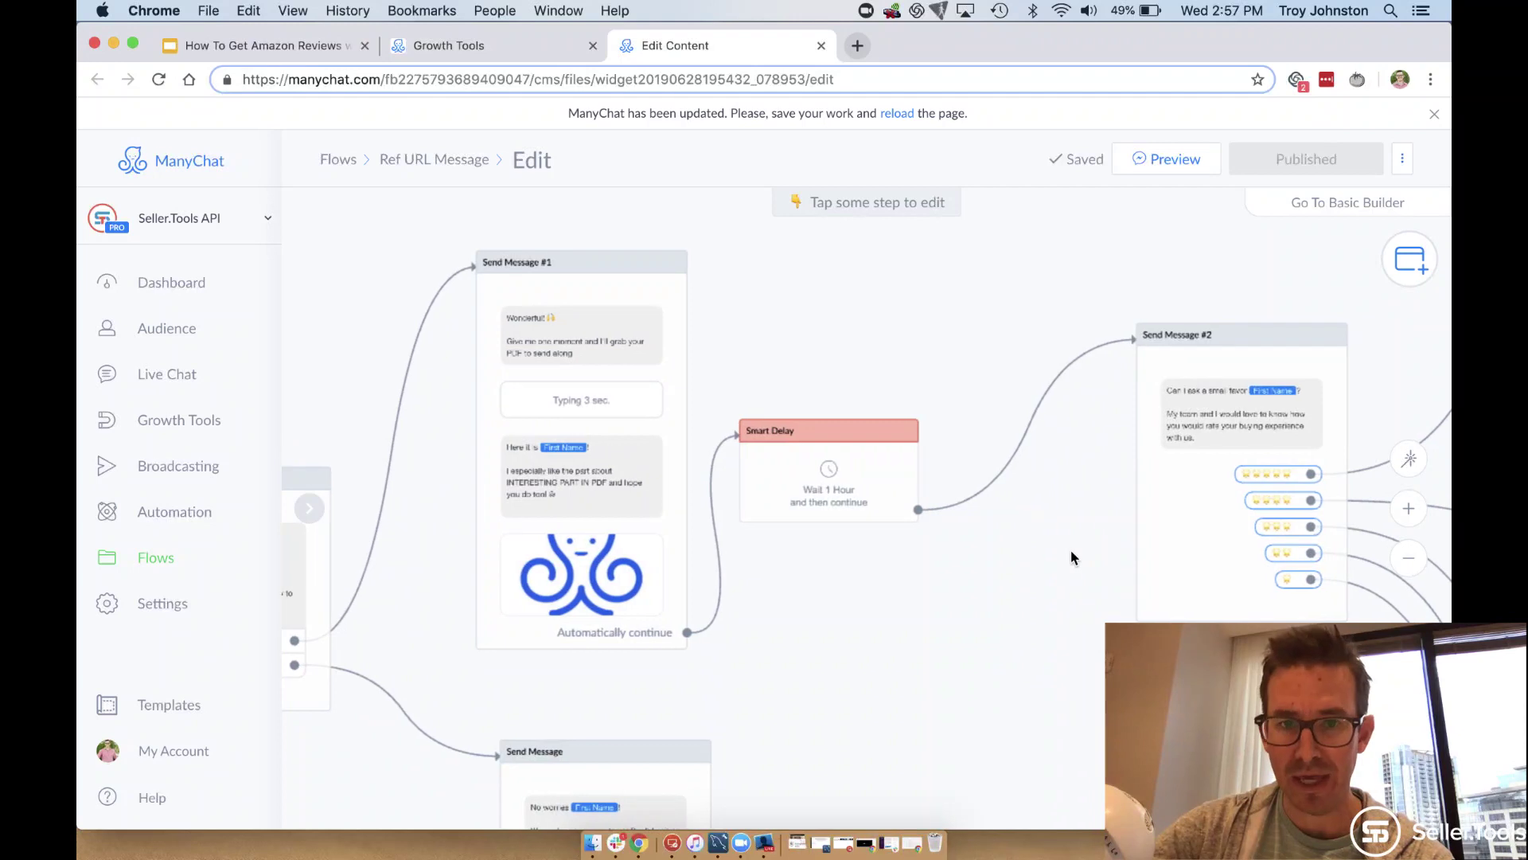
{"action": "mouse_move", "coordinate": [843, 513]}
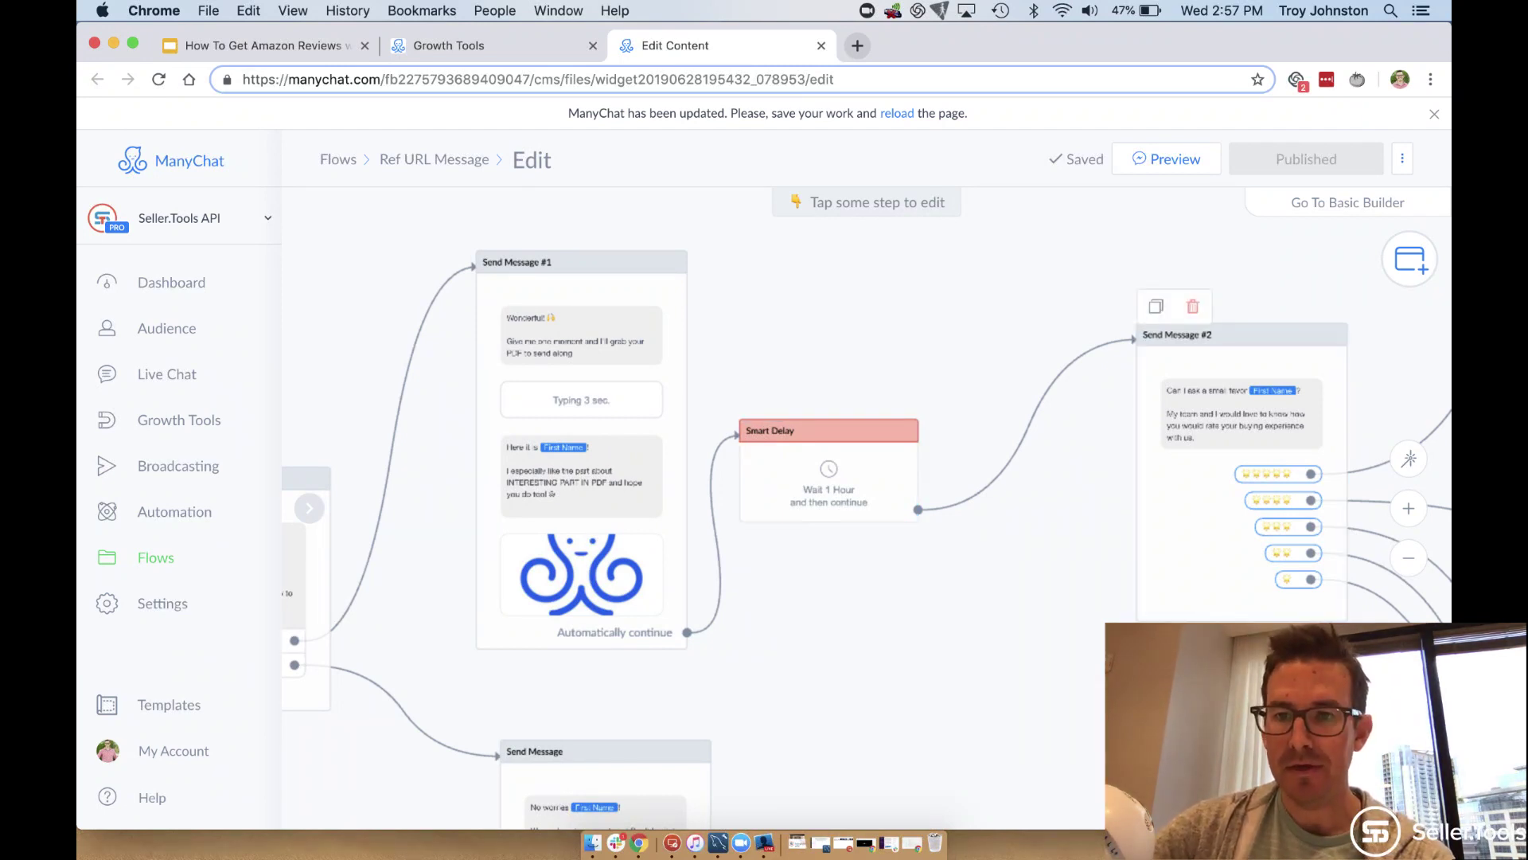
{"action": "left_click_drag", "start_coordinate": [1097, 599], "coordinate": [785, 646]}
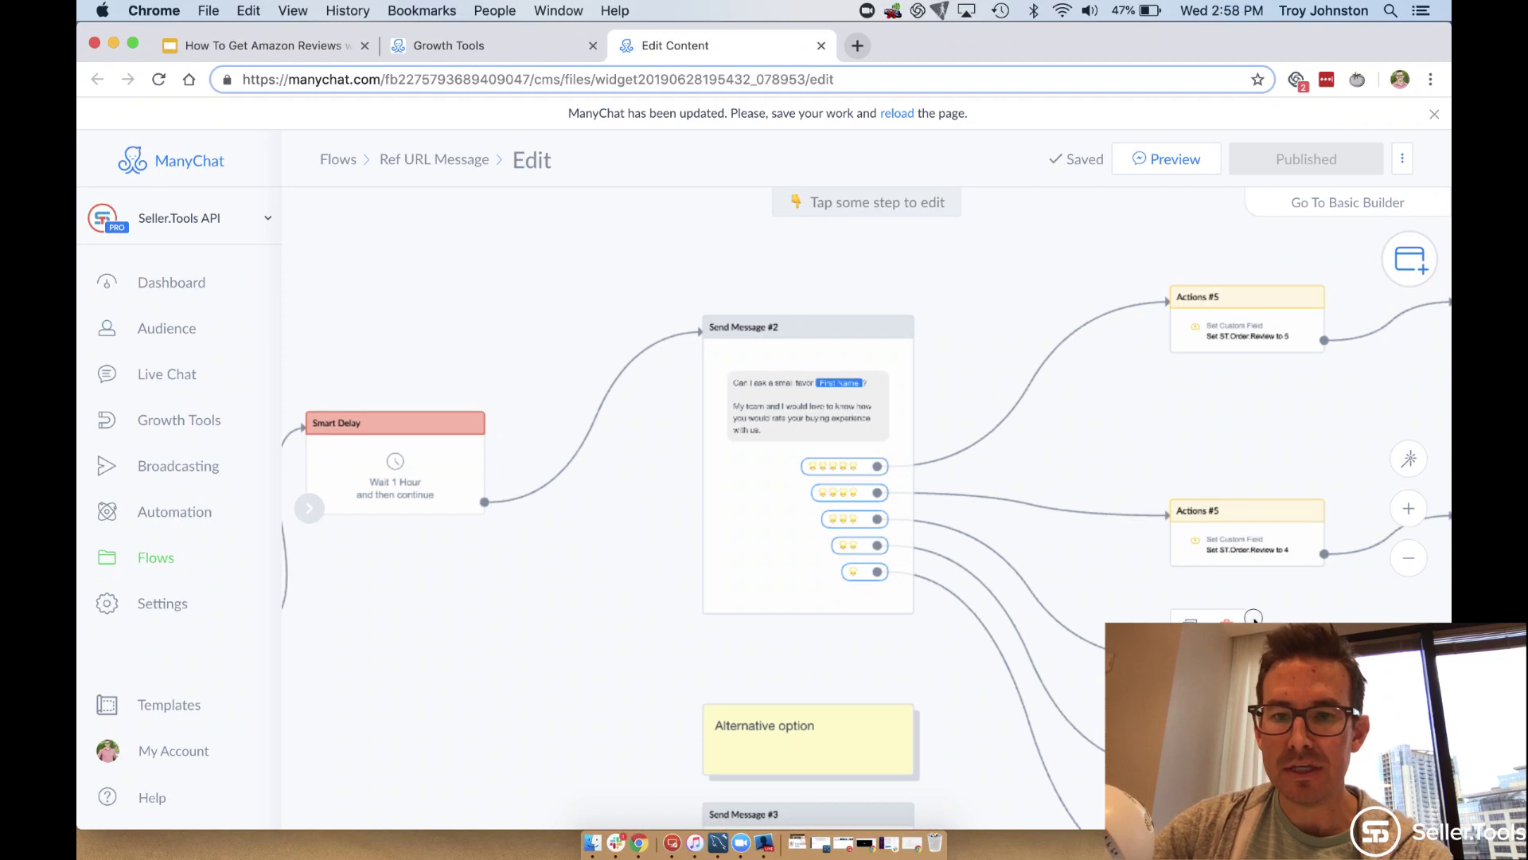
Zoom in on Send Message #3 below the Alternative option note to read its Amazon Leave a Review request
{"action": "left_click_drag", "start_coordinate": [1254, 616], "coordinate": [1139, 473]}
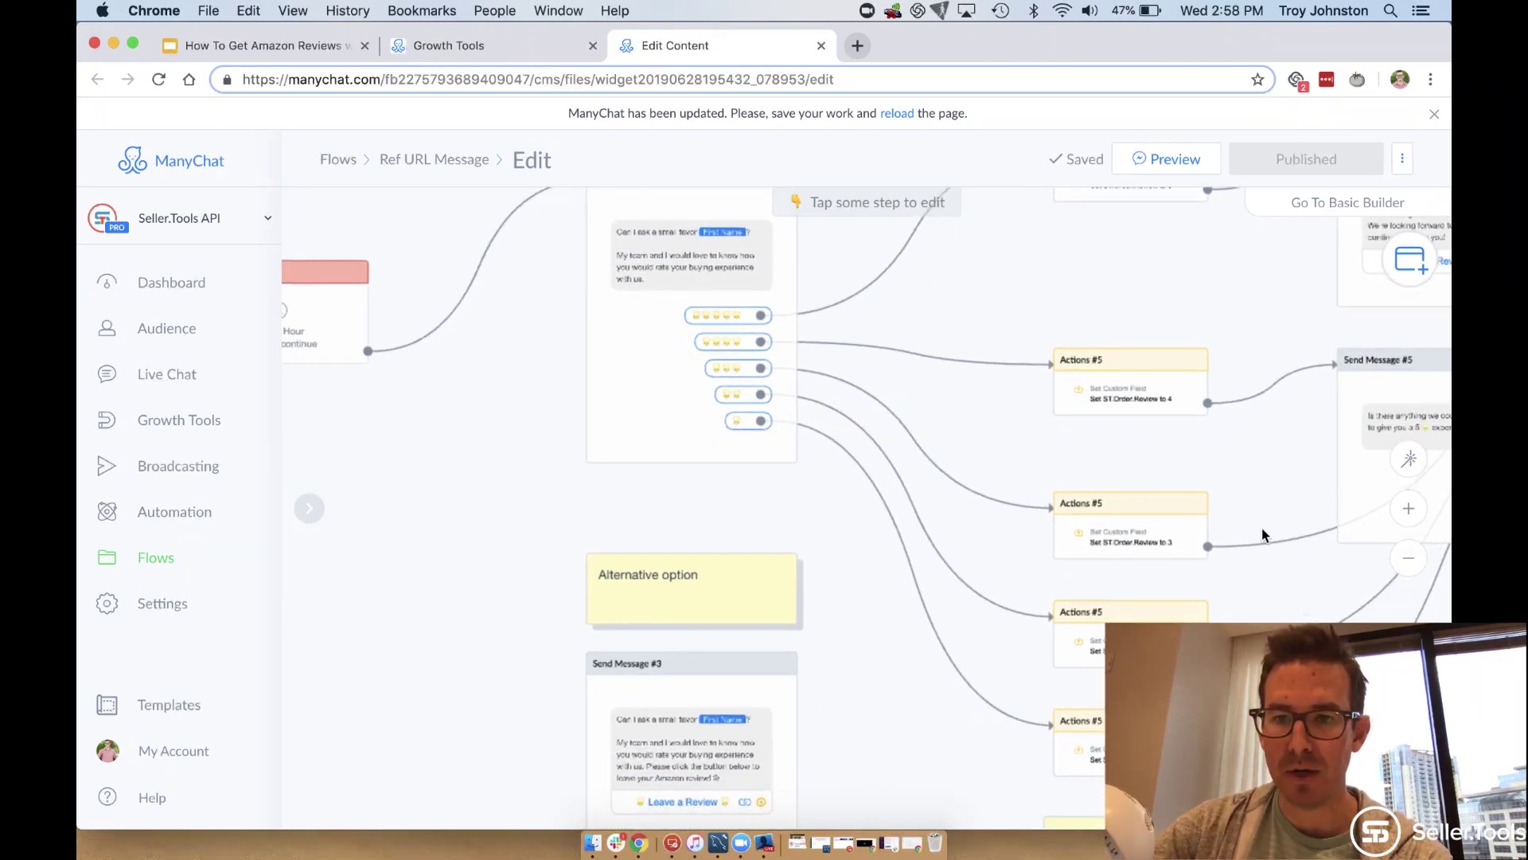
{"action": "left_click_drag", "start_coordinate": [942, 390], "coordinate": [999, 318]}
{"action": "left_click_drag", "start_coordinate": [939, 487], "coordinate": [1023, 406]}
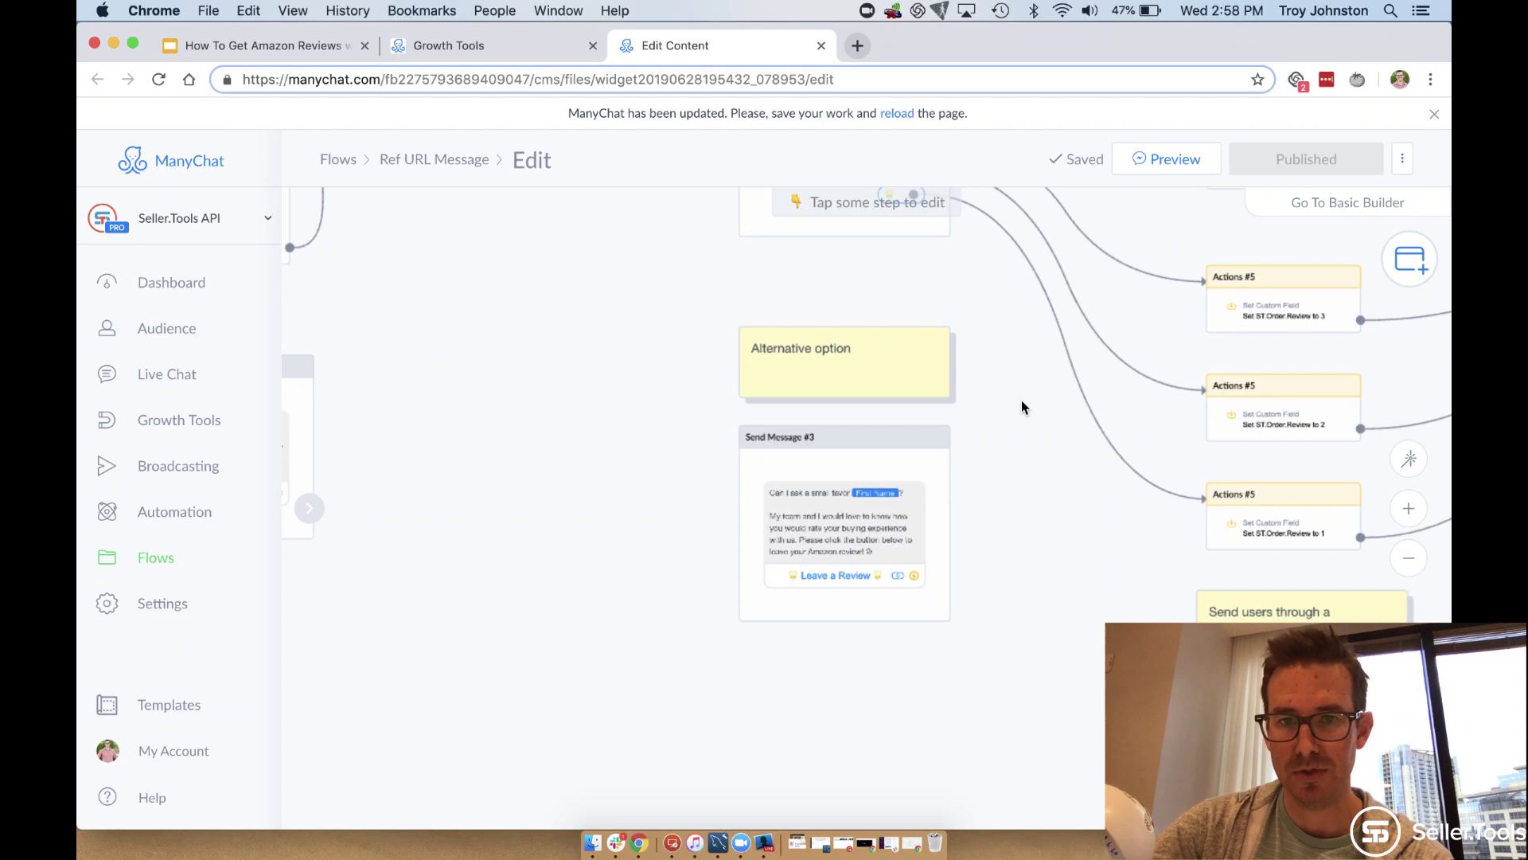
{"action": "mouse_move", "coordinate": [908, 457]}
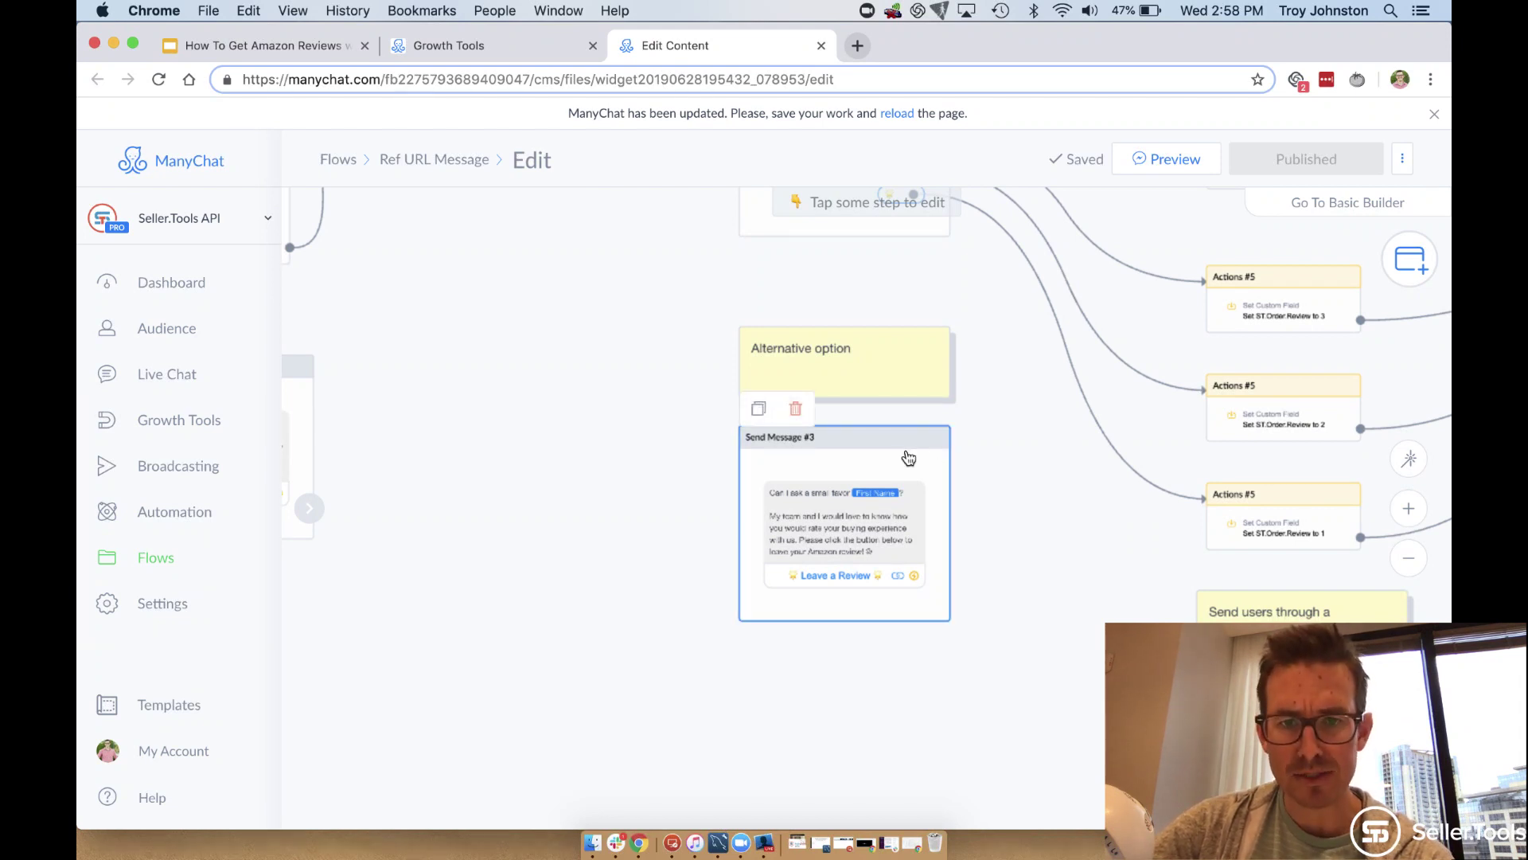
{"action": "left_click", "coordinate": [1408, 508]}
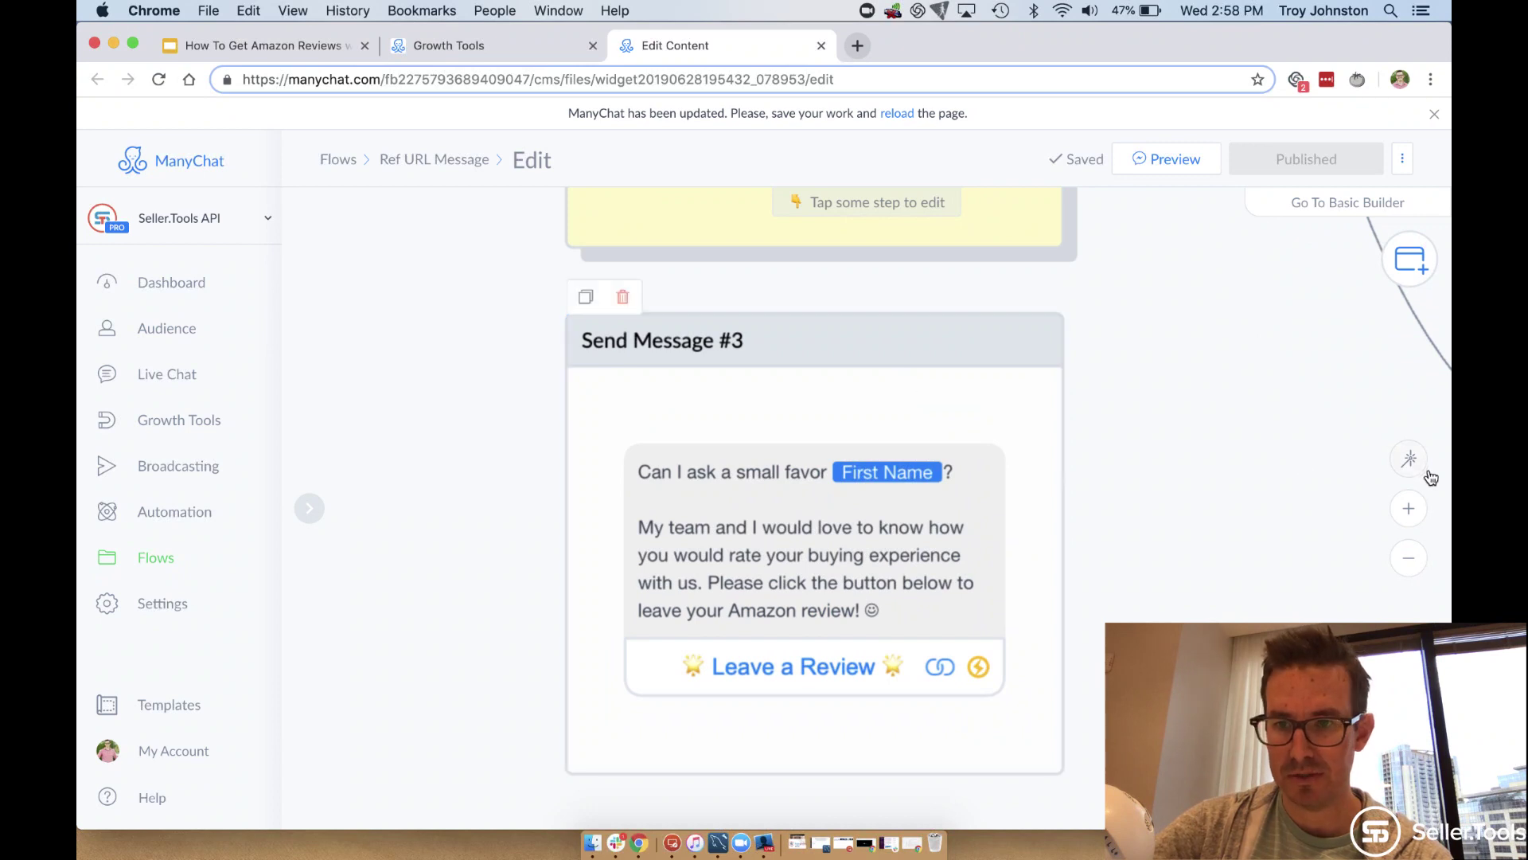
{"action": "left_click", "coordinate": [1412, 550]}
{"action": "left_click", "coordinate": [1412, 551]}
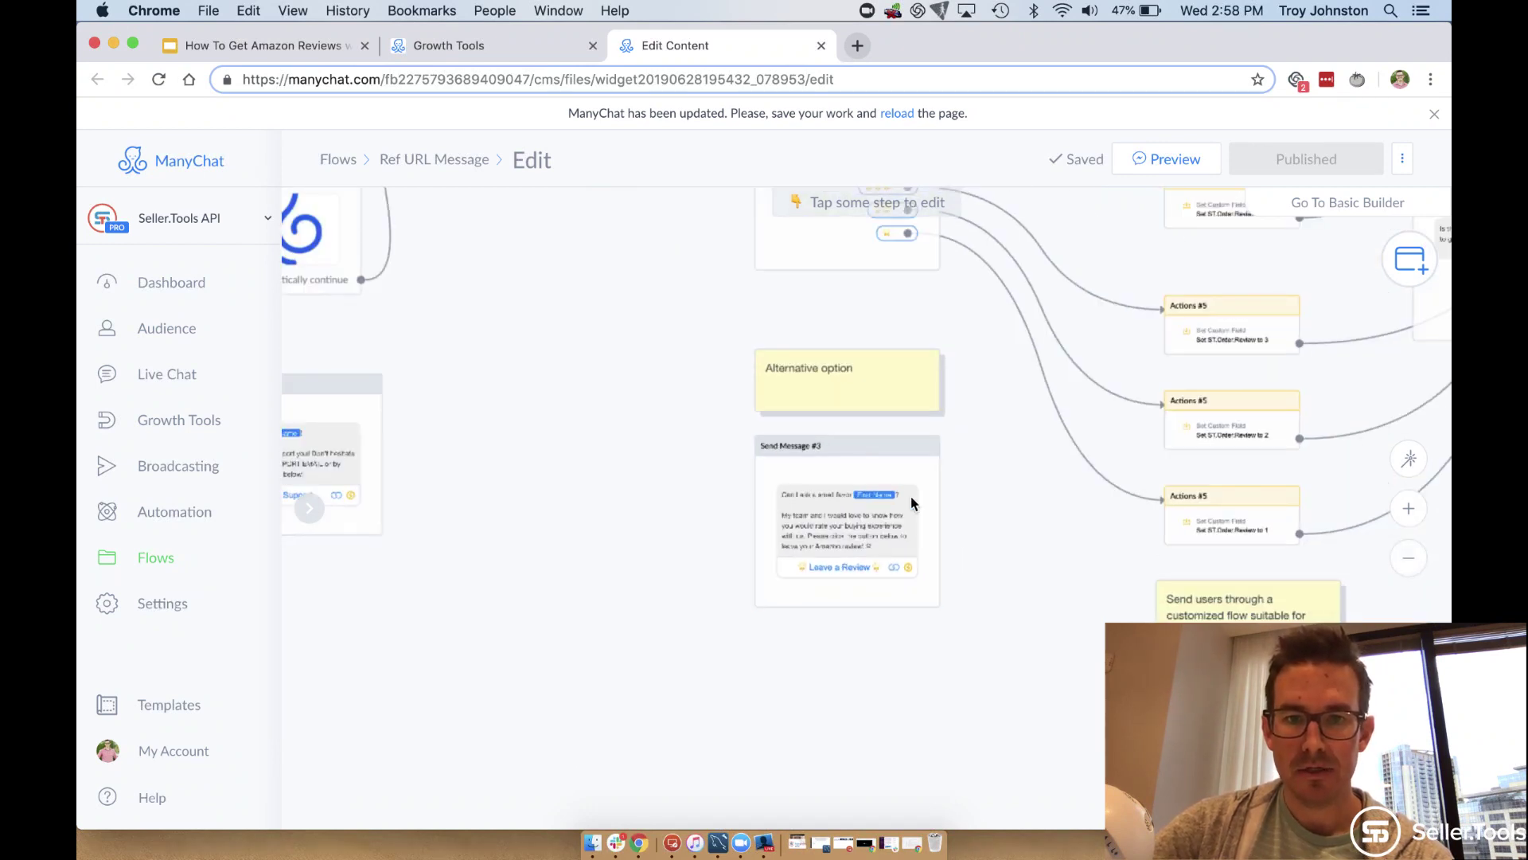
Drag the Send Message #3 node up beneath Send Message #2
{"action": "left_click_drag", "start_coordinate": [870, 467], "coordinate": [674, 299]}
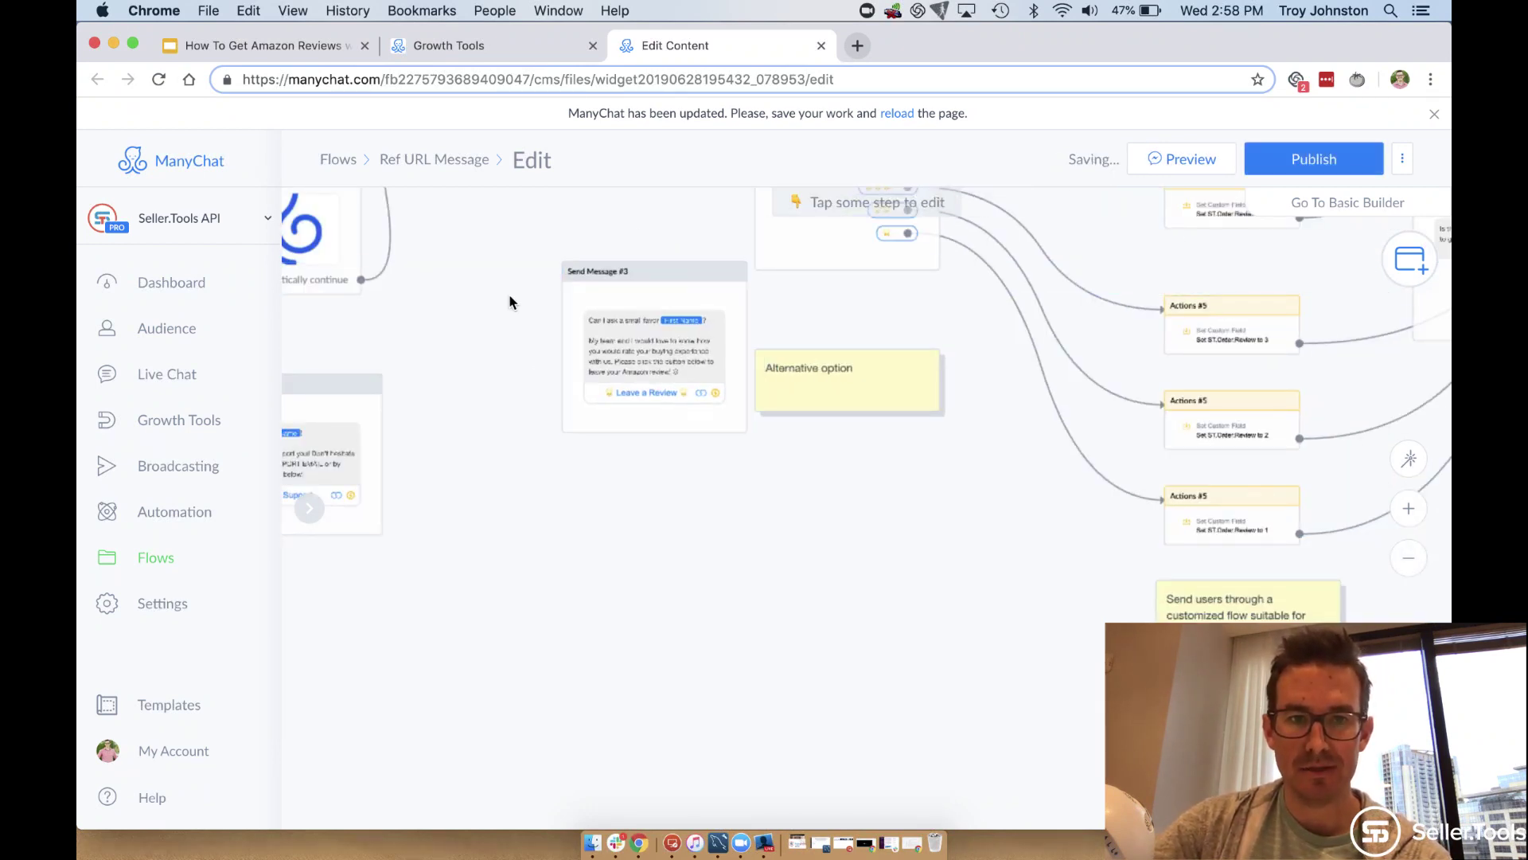
{"action": "left_click_drag", "start_coordinate": [512, 300], "coordinate": [671, 561]}
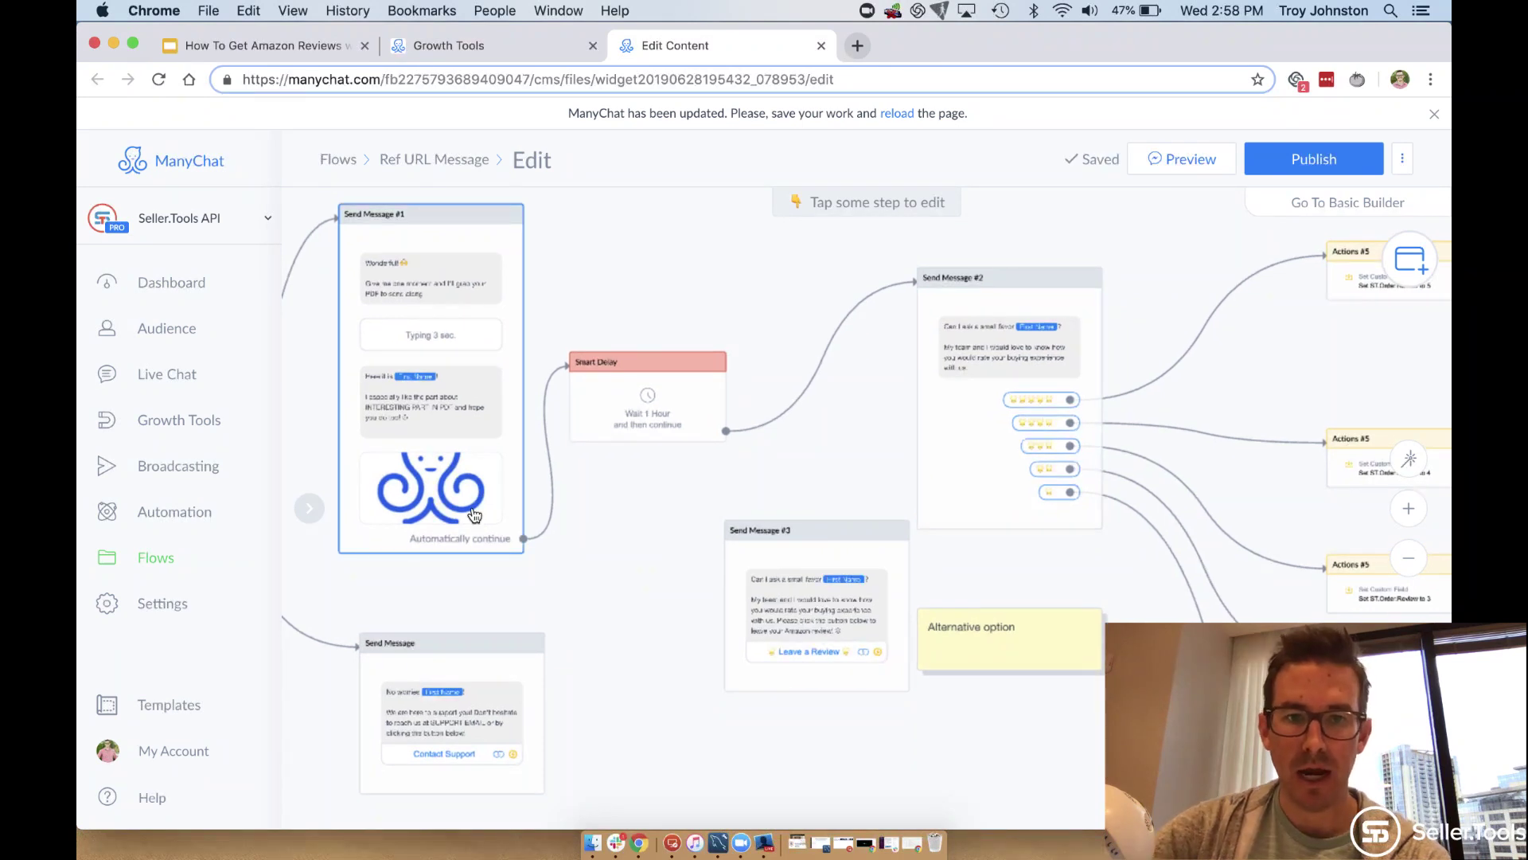
{"action": "left_click_drag", "start_coordinate": [832, 534], "coordinate": [886, 515]}
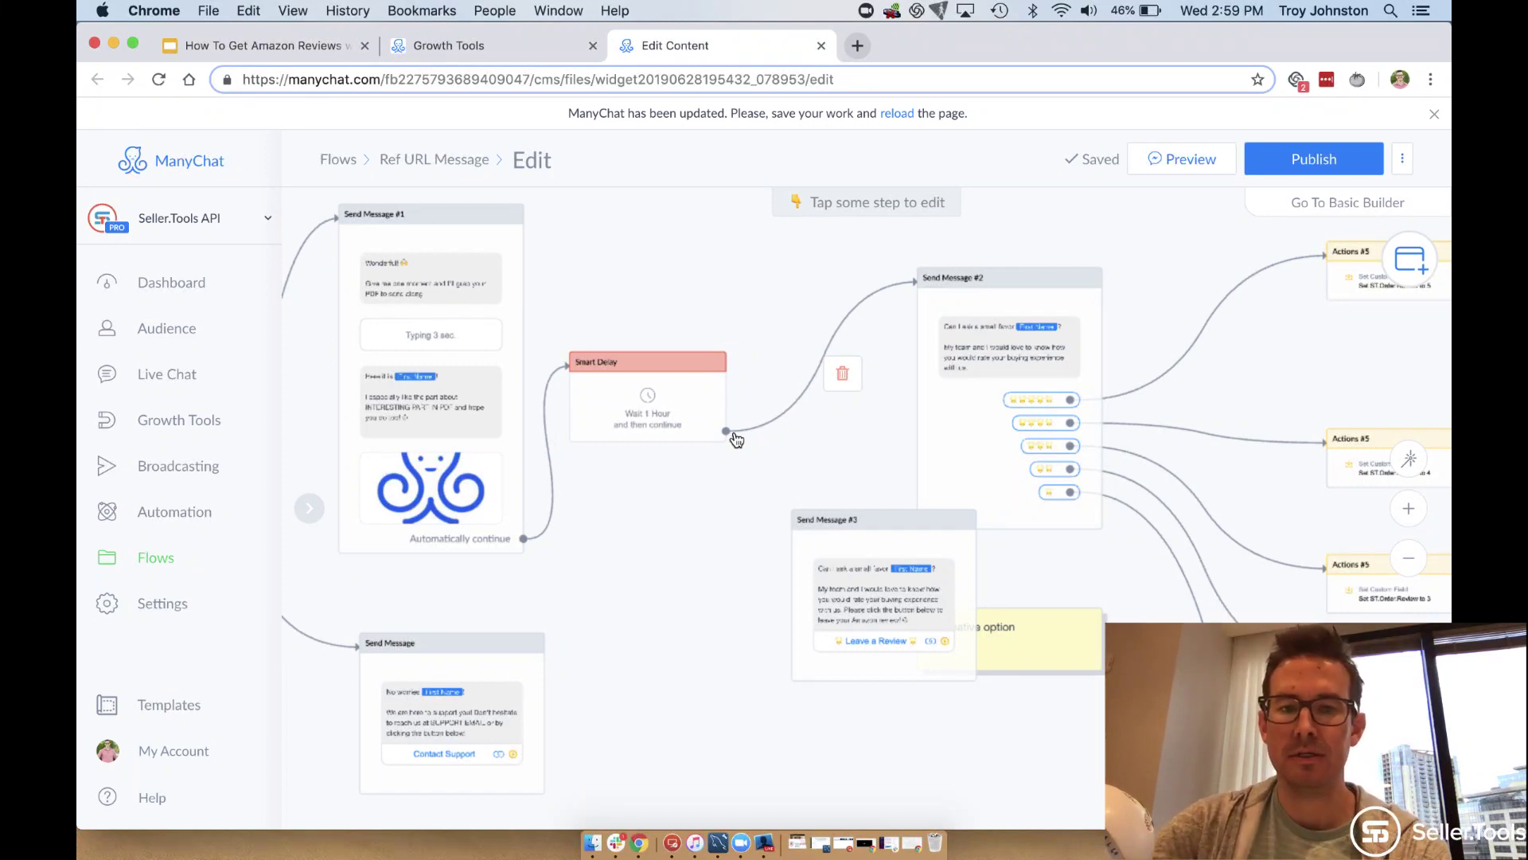
Zoom in to check Send Message #3's placement, then zoom out and nudge it down and right
{"action": "mouse_move", "coordinate": [669, 418]}
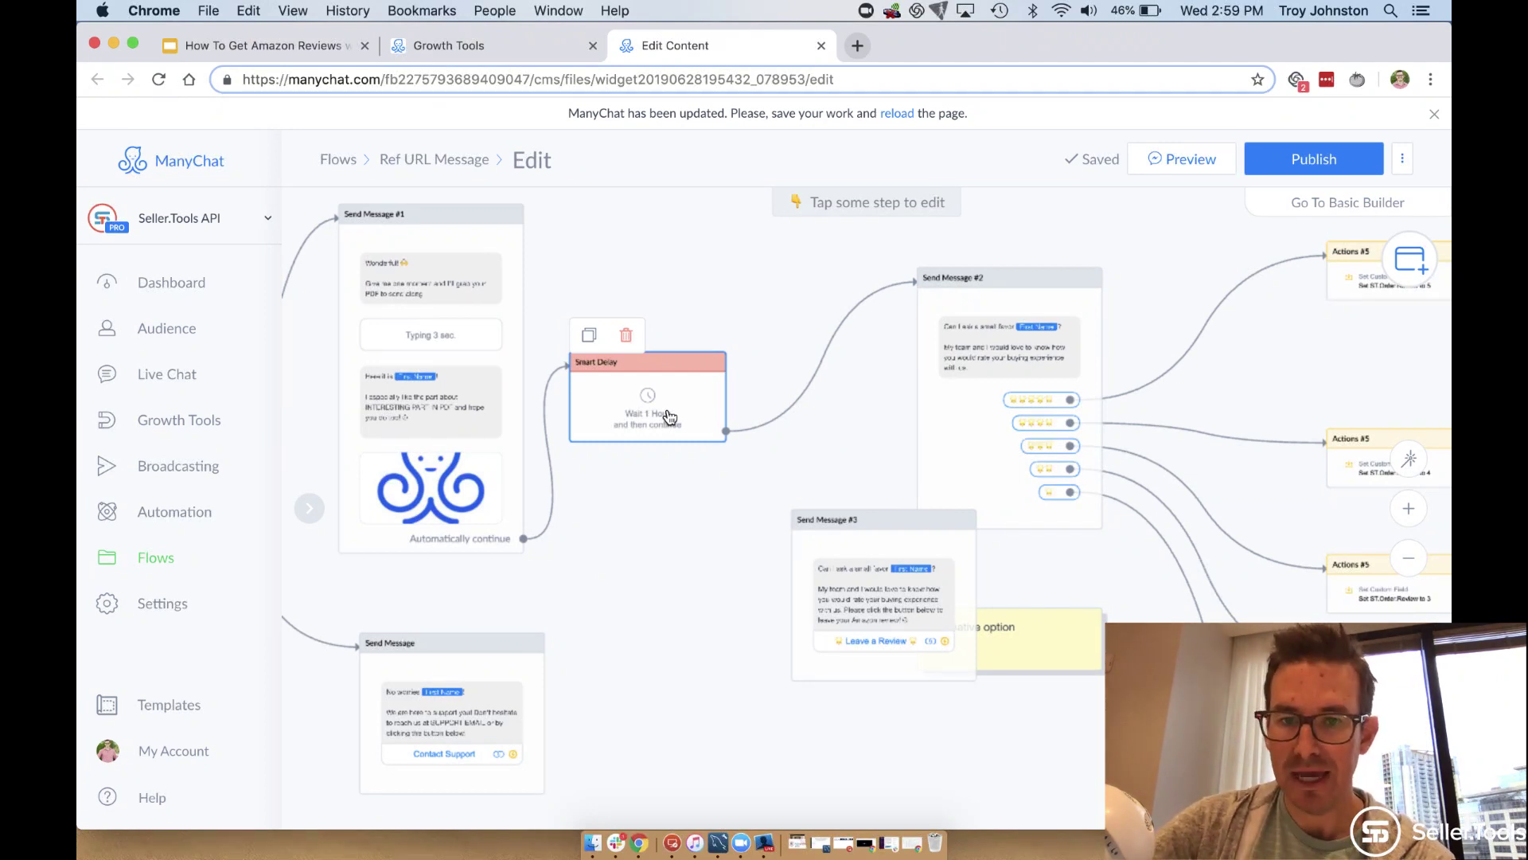
{"action": "left_click", "coordinate": [1408, 509]}
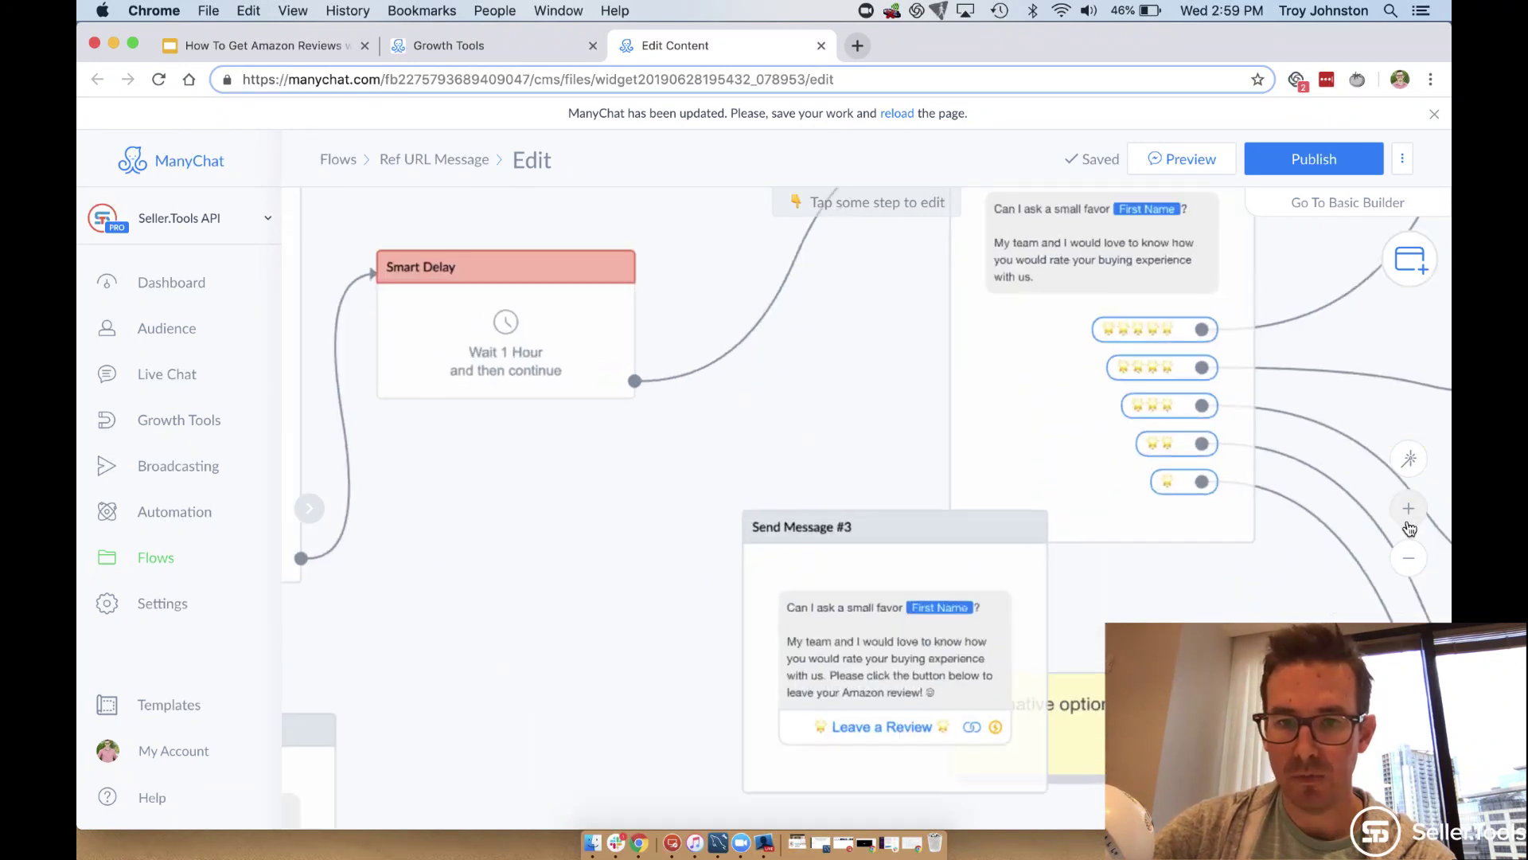
{"action": "left_click", "coordinate": [1407, 523]}
{"action": "left_click_drag", "start_coordinate": [1143, 586], "coordinate": [1118, 406]}
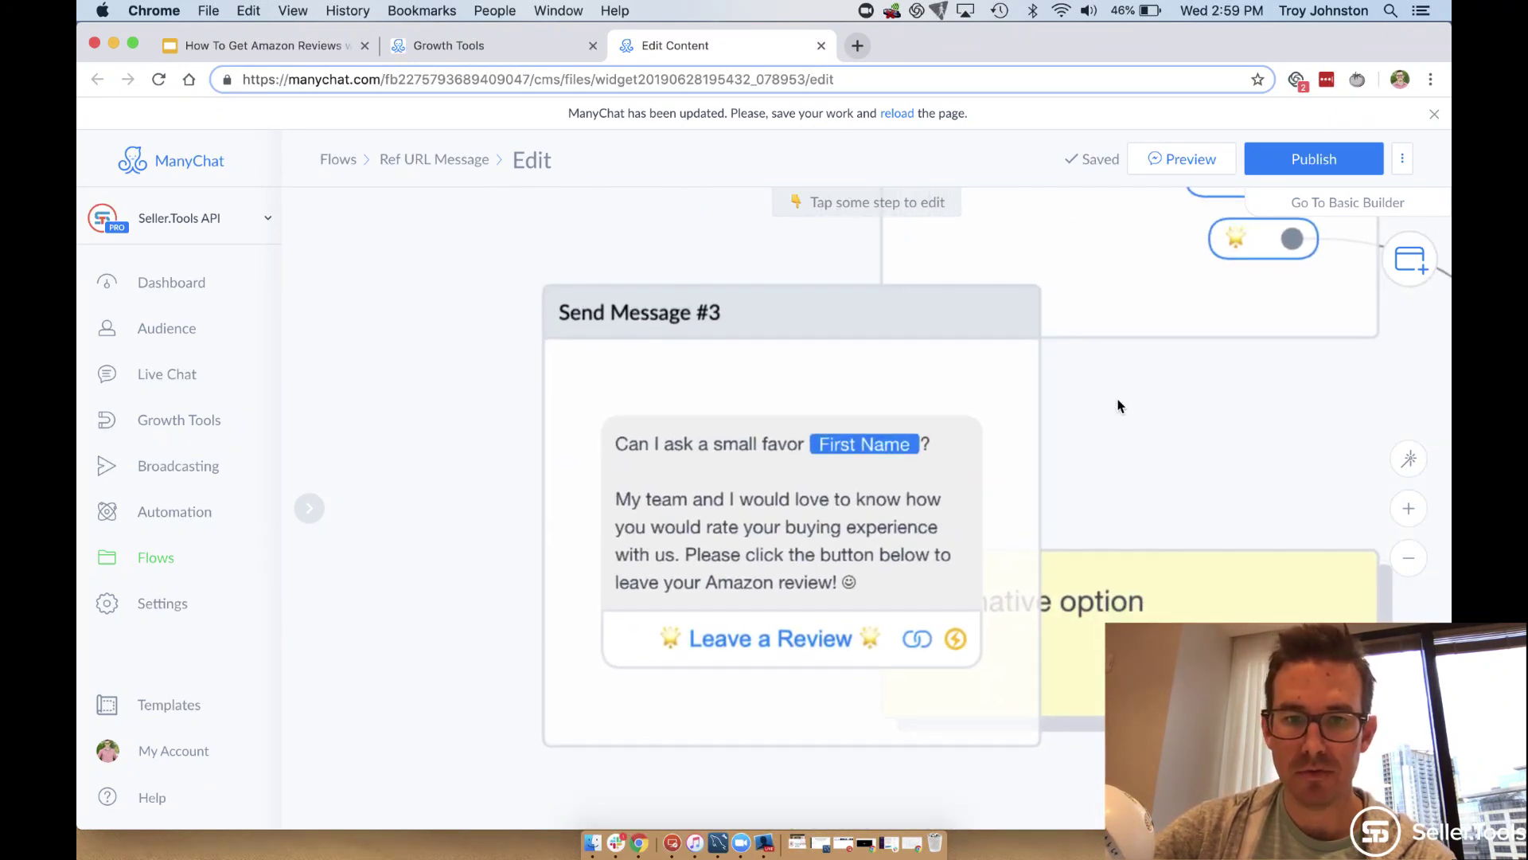
{"action": "mouse_move", "coordinate": [924, 542]}
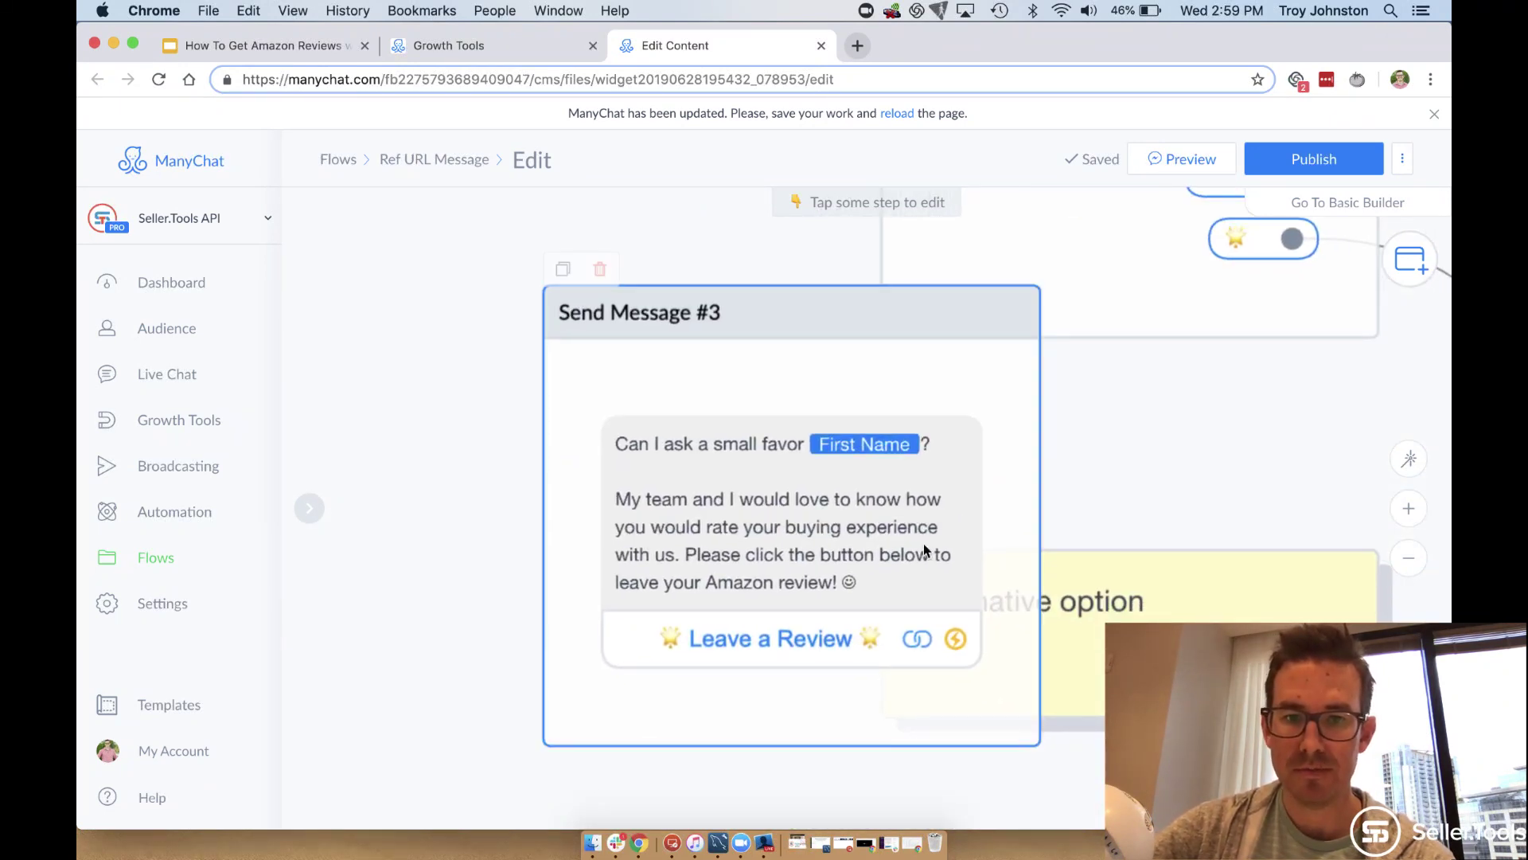
{"action": "left_click", "coordinate": [1421, 559]}
{"action": "left_click", "coordinate": [1421, 559]}
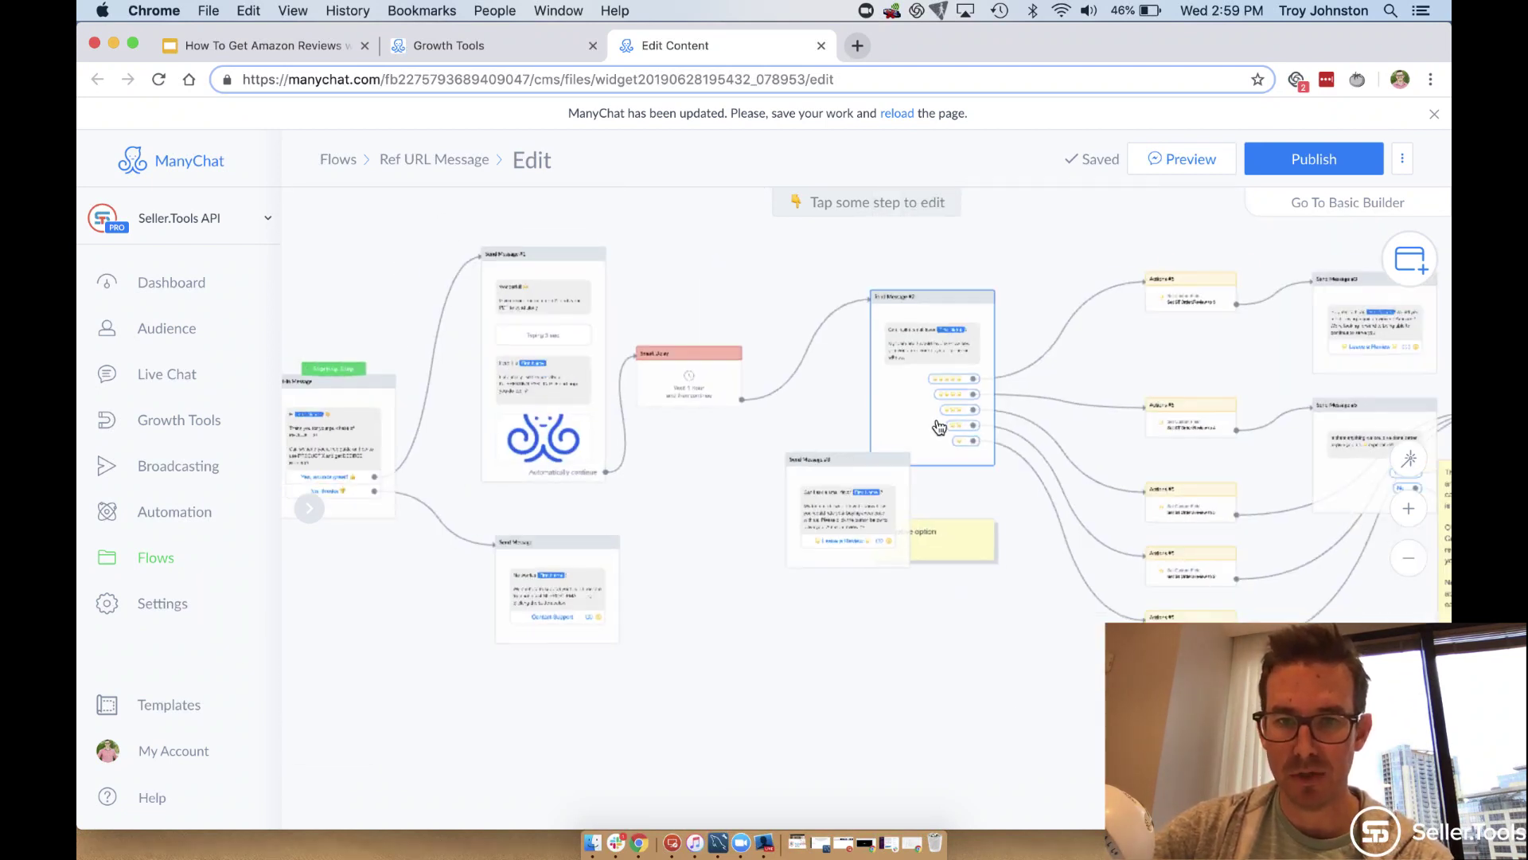
{"action": "left_click_drag", "start_coordinate": [880, 461], "coordinate": [960, 588]}
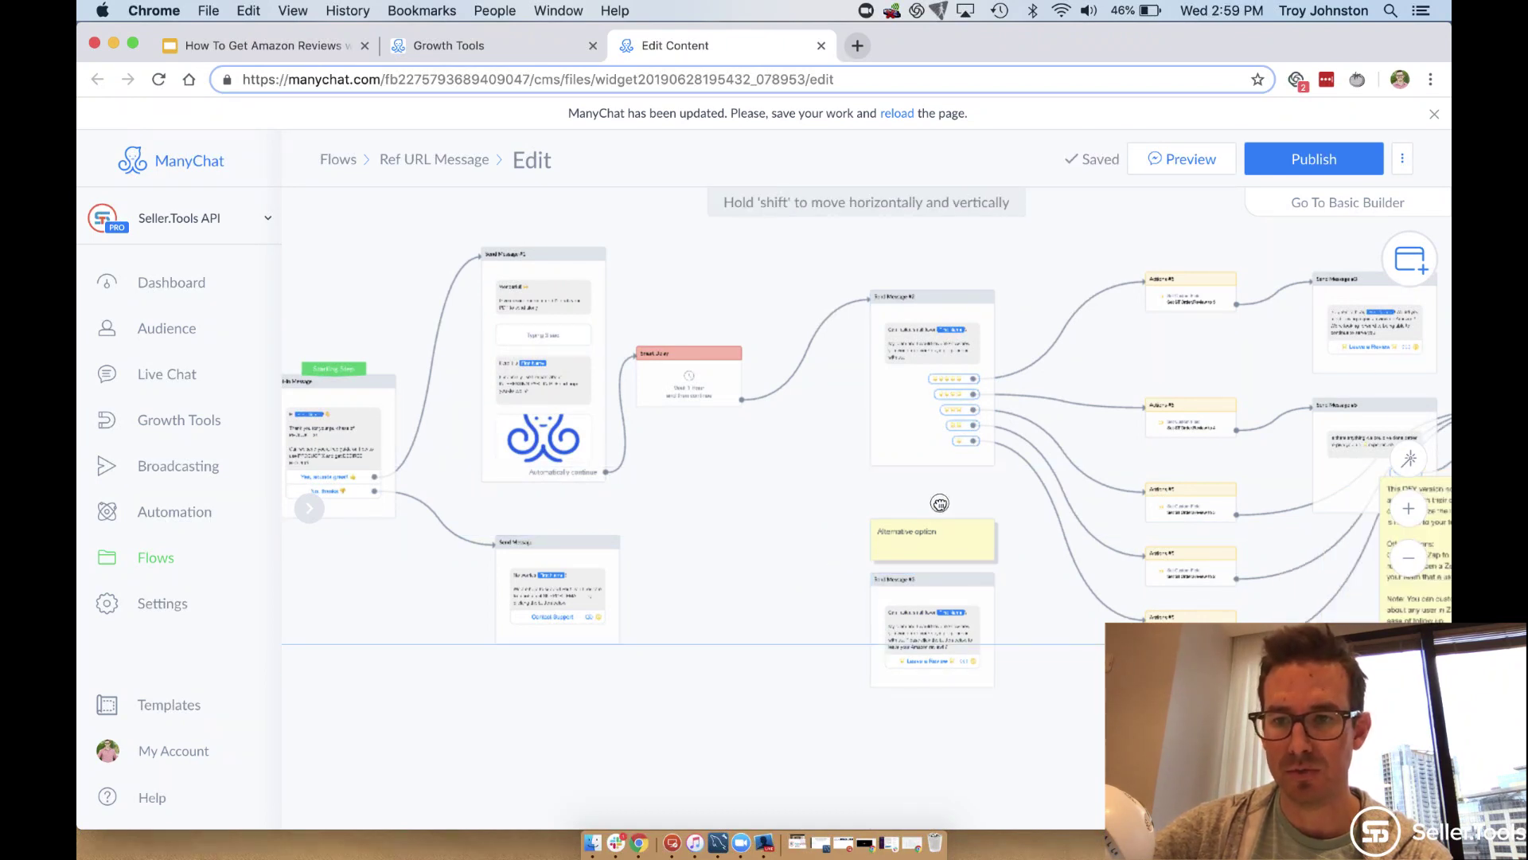
{"action": "left_click_drag", "start_coordinate": [1228, 454], "coordinate": [921, 443]}
{"action": "left_click", "coordinate": [1408, 507]}
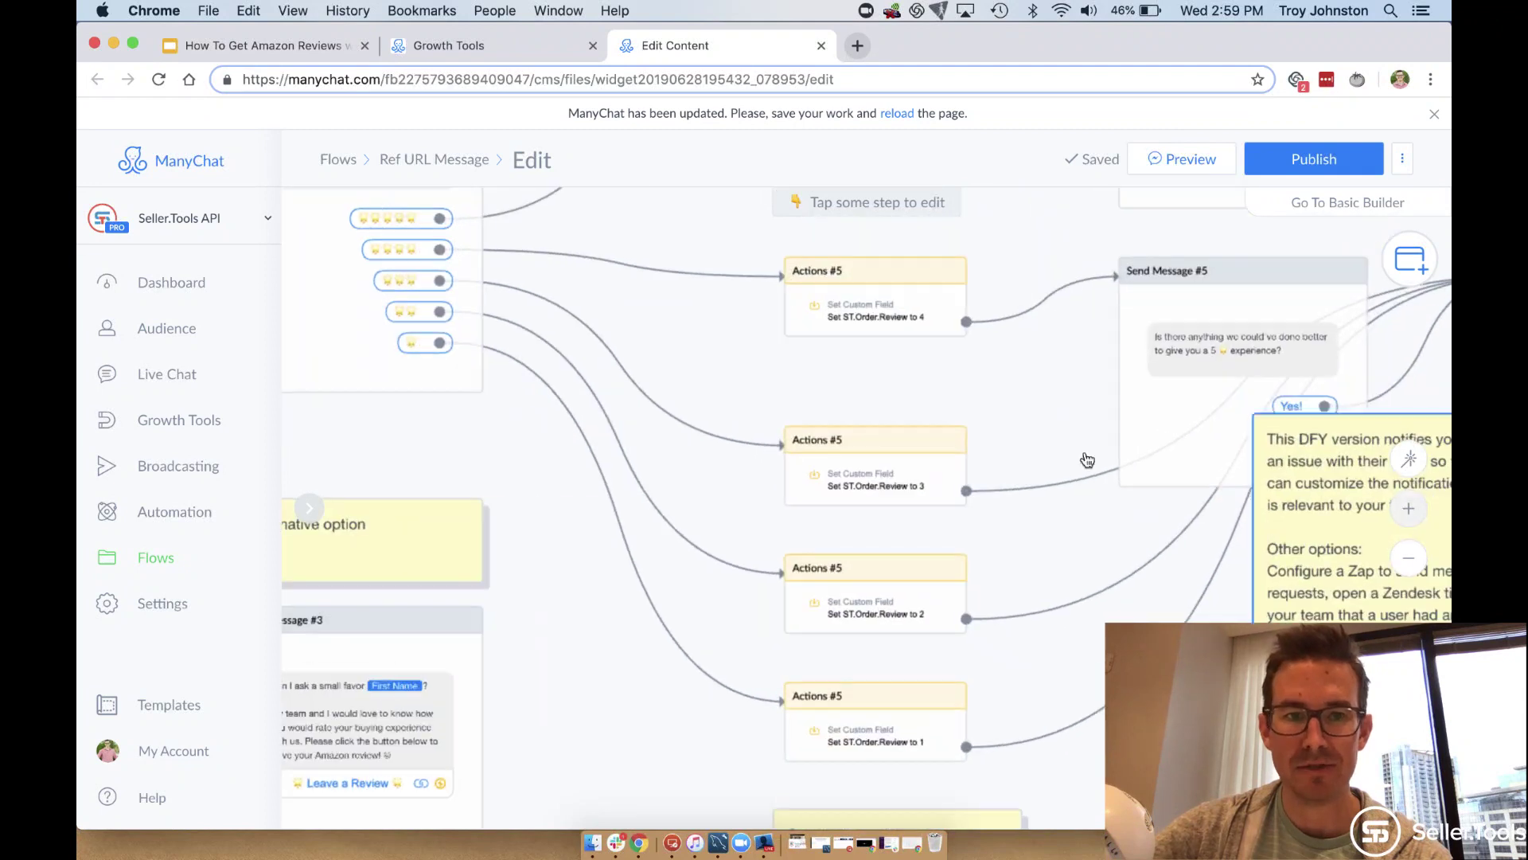
{"action": "scroll", "coordinate": [632, 375], "scroll_direction": "up", "scroll_amount": 2}
{"action": "left_click_drag", "start_coordinate": [761, 378], "coordinate": [753, 474]}
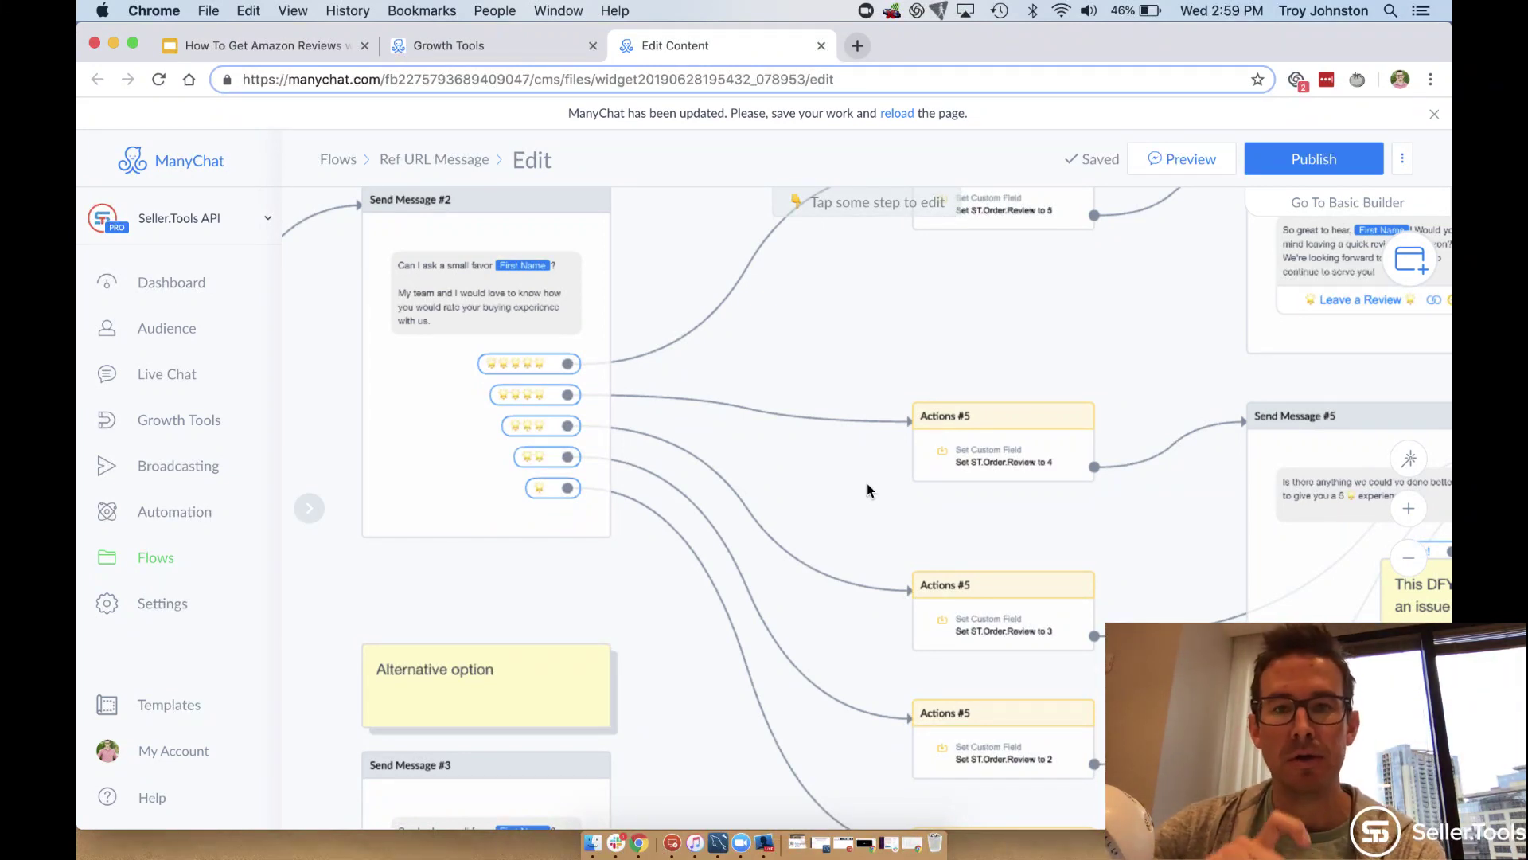
{"action": "left_click", "coordinate": [1407, 560]}
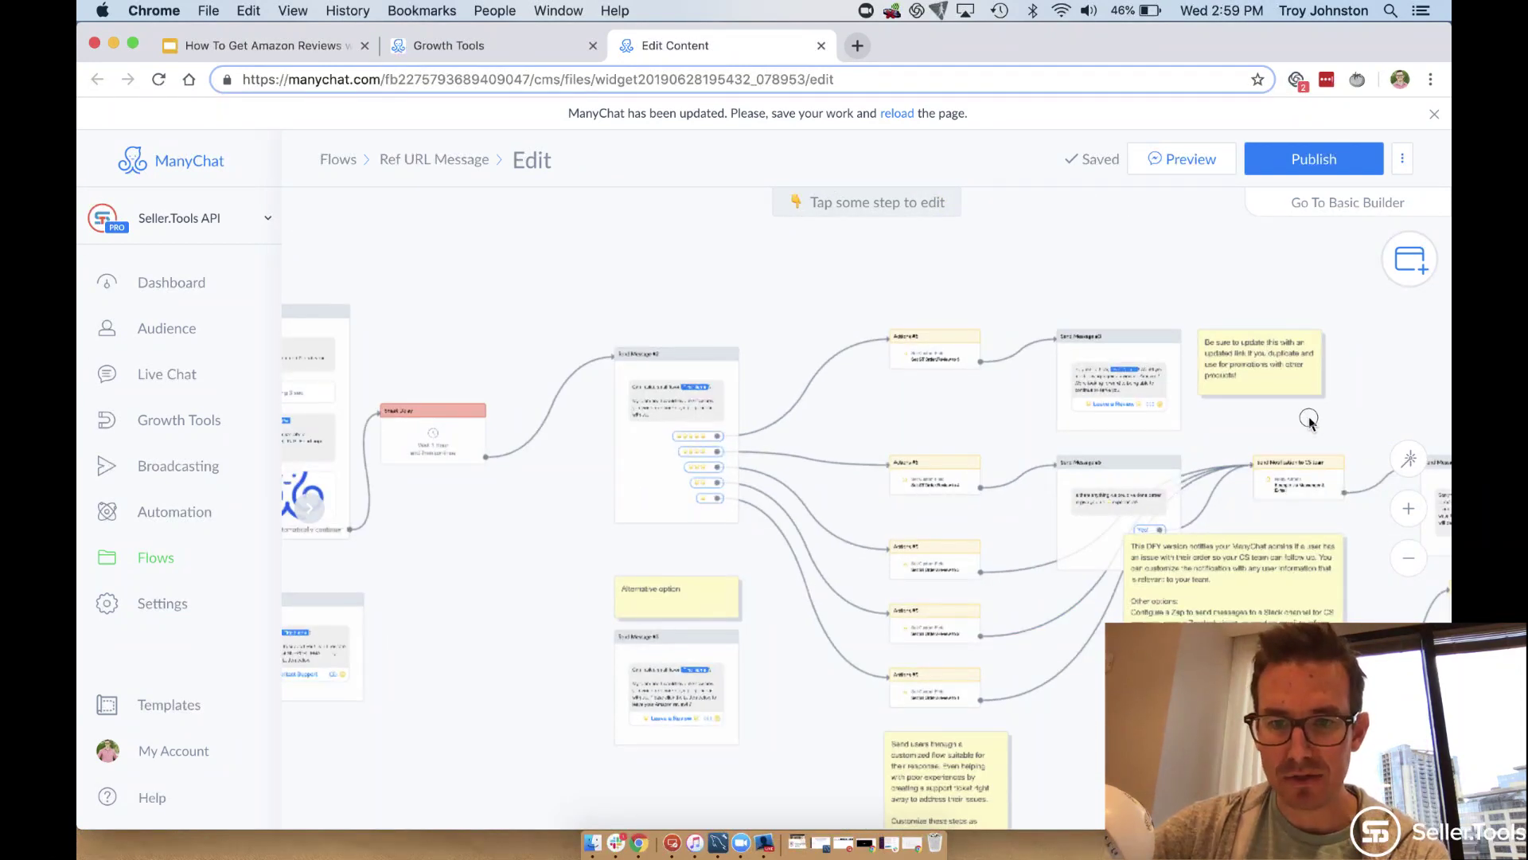
{"action": "scroll", "coordinate": [1202, 379], "scroll_direction": "right", "scroll_amount": 2}
{"action": "scroll", "coordinate": [1202, 379], "scroll_direction": "right", "scroll_amount": 2}
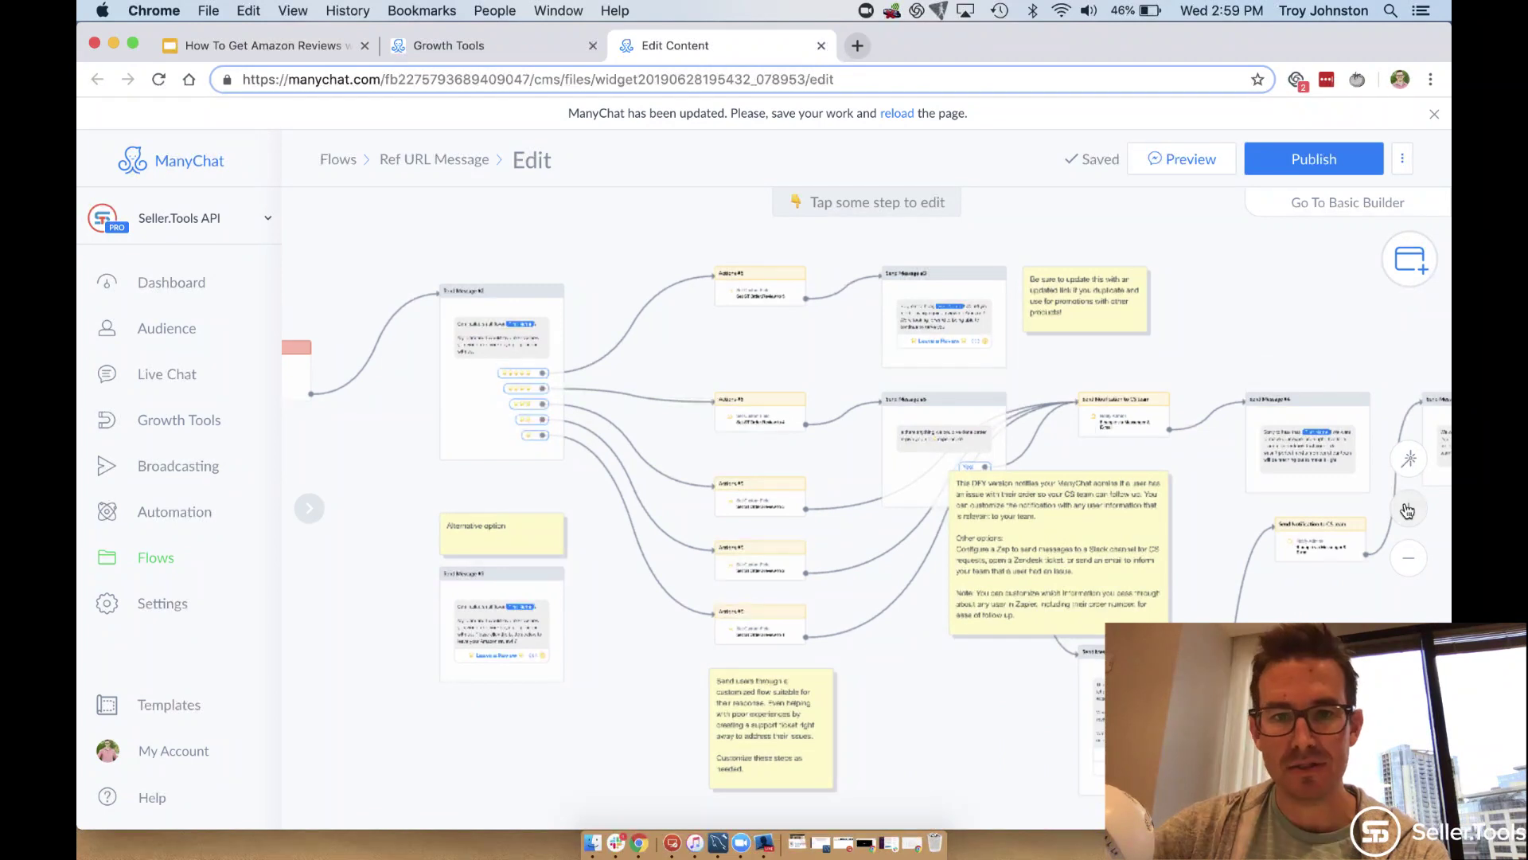
{"action": "scroll", "coordinate": [1173, 430], "scroll_direction": "up", "scroll_amount": 5}
{"action": "left_click_drag", "start_coordinate": [829, 389], "coordinate": [1098, 608]}
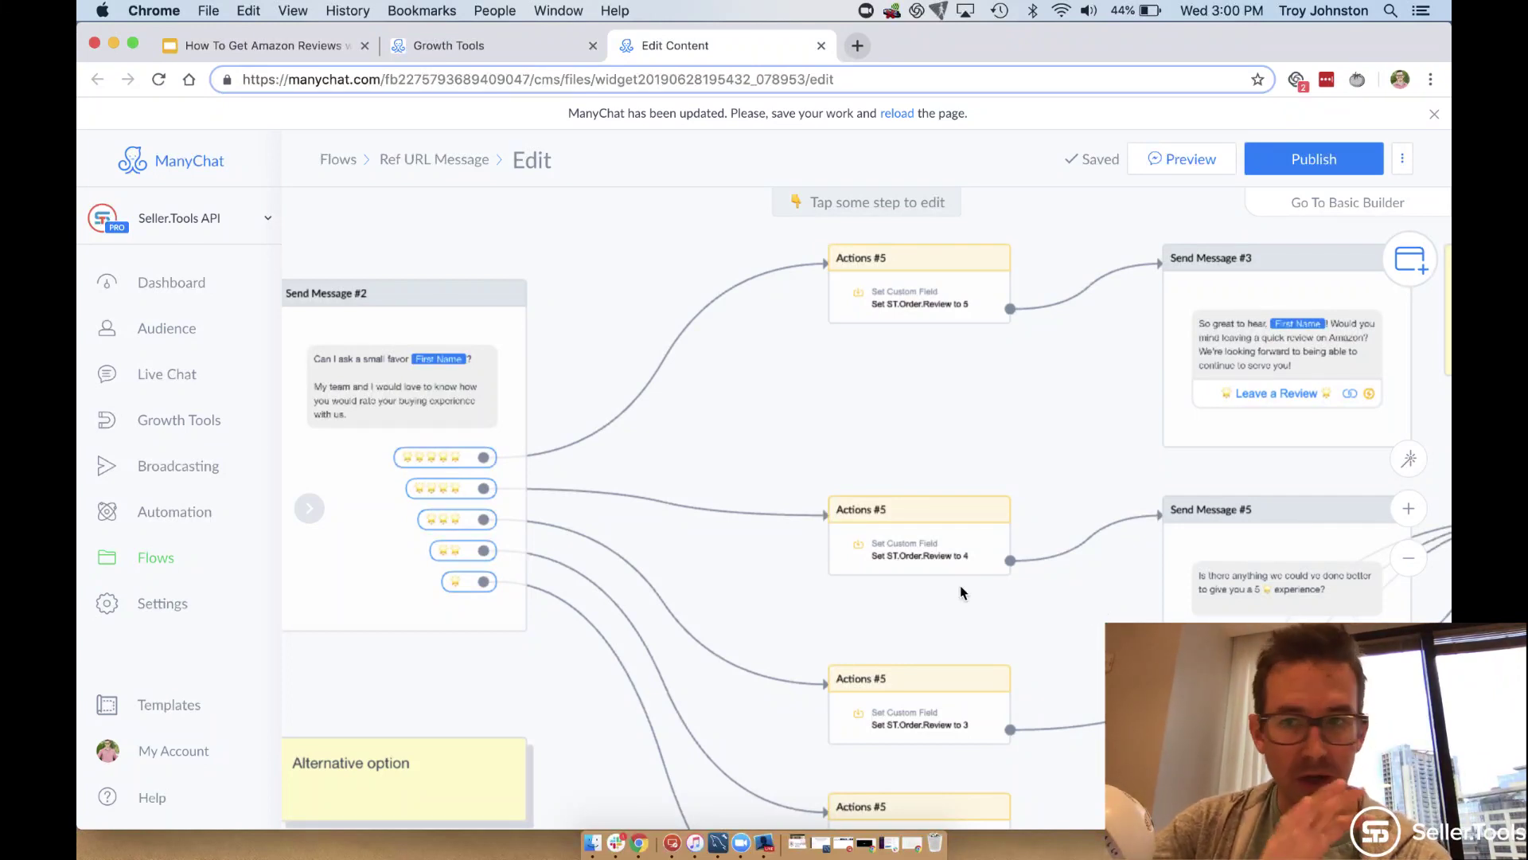
Bring the lower-rating Actions branches into view and shift the yellow DFY note right
{"action": "mouse_move", "coordinate": [1276, 360]}
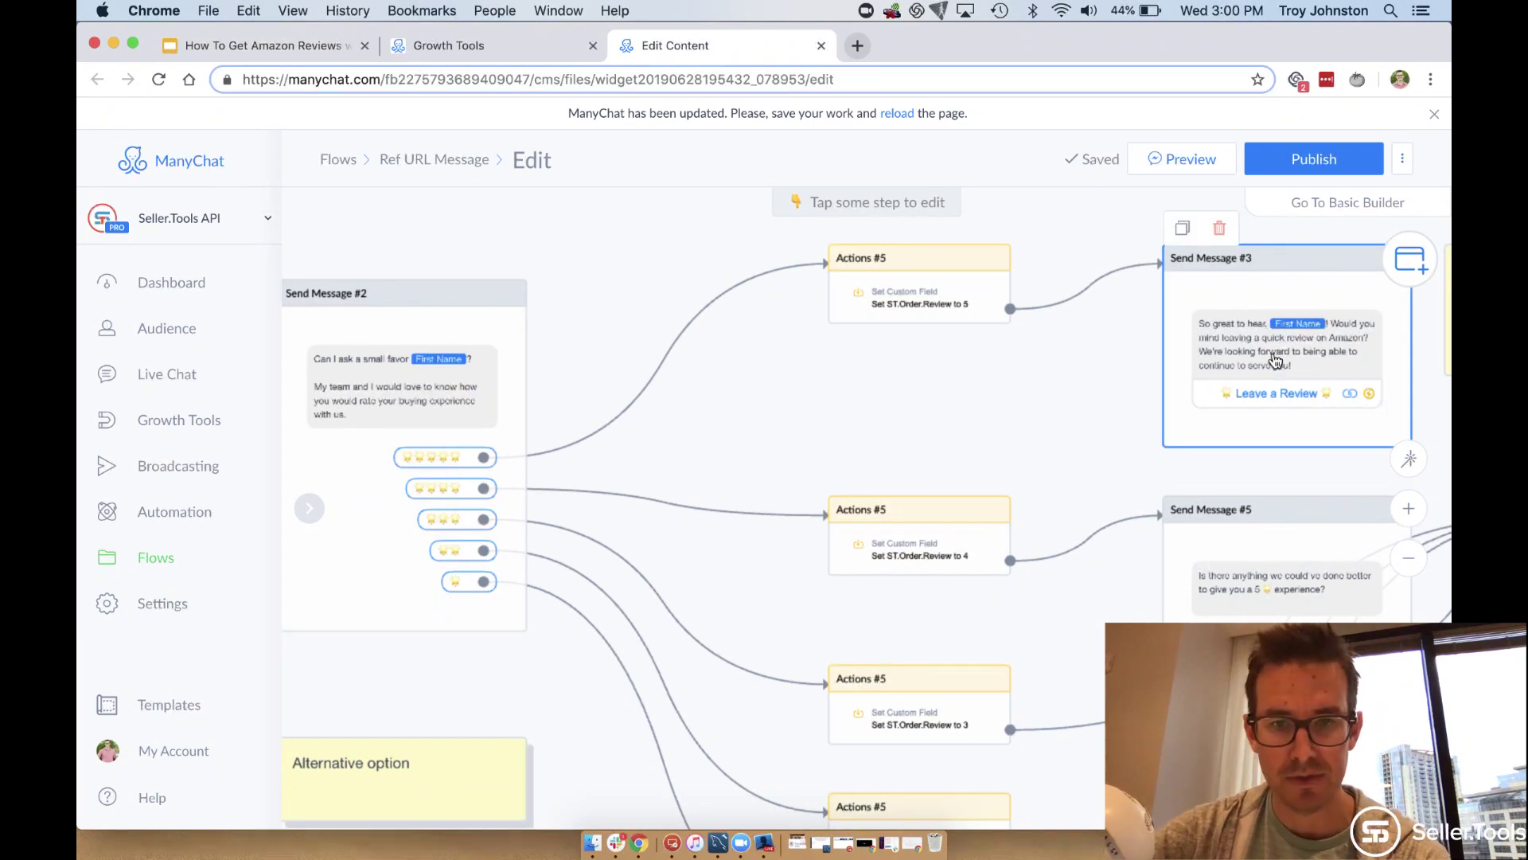
{"action": "left_click_drag", "start_coordinate": [1092, 637], "coordinate": [831, 389]}
{"action": "mouse_move", "coordinate": [1189, 562]}
{"action": "left_click_drag", "start_coordinate": [1299, 579], "coordinate": [1354, 580]}
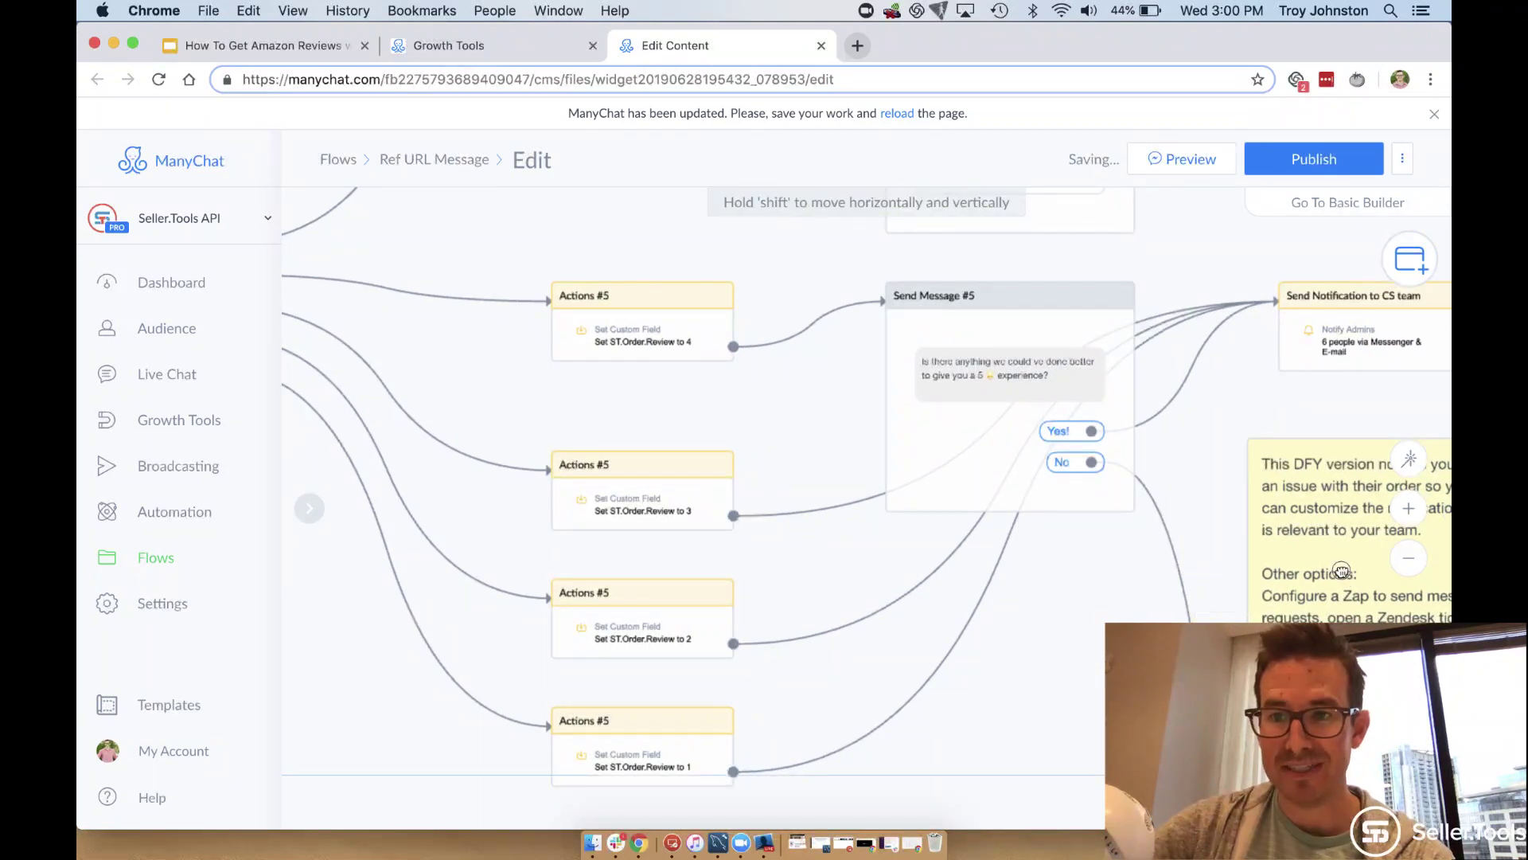
Place the yellow DFY note just below the first Send Notification to CS team step
{"action": "left_click", "coordinate": [1408, 557]}
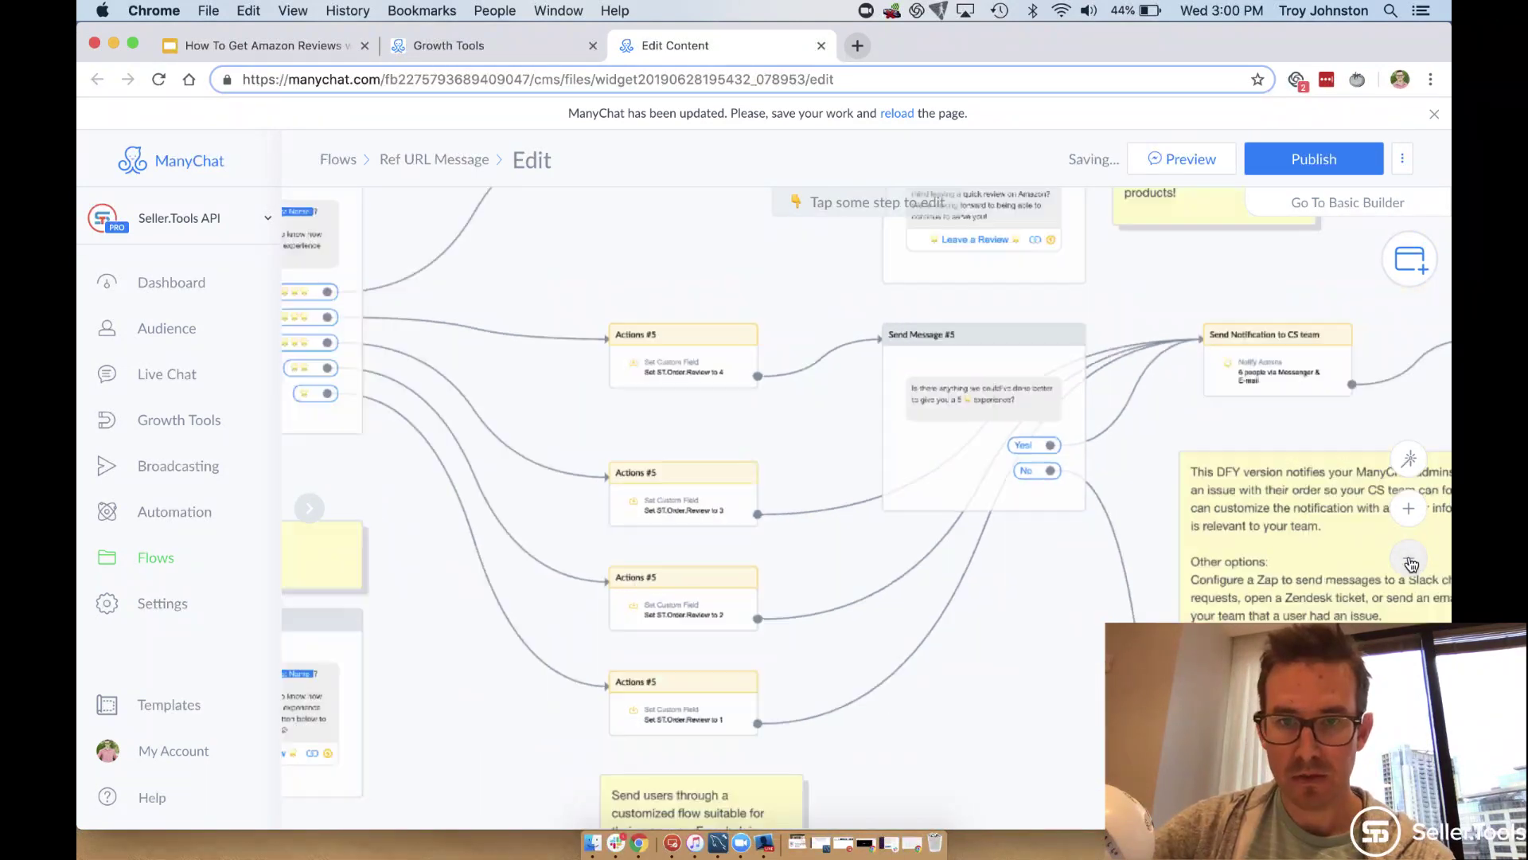
{"action": "left_click", "coordinate": [1408, 556]}
{"action": "scroll", "coordinate": [1162, 390], "scroll_direction": "down", "scroll_amount": 1}
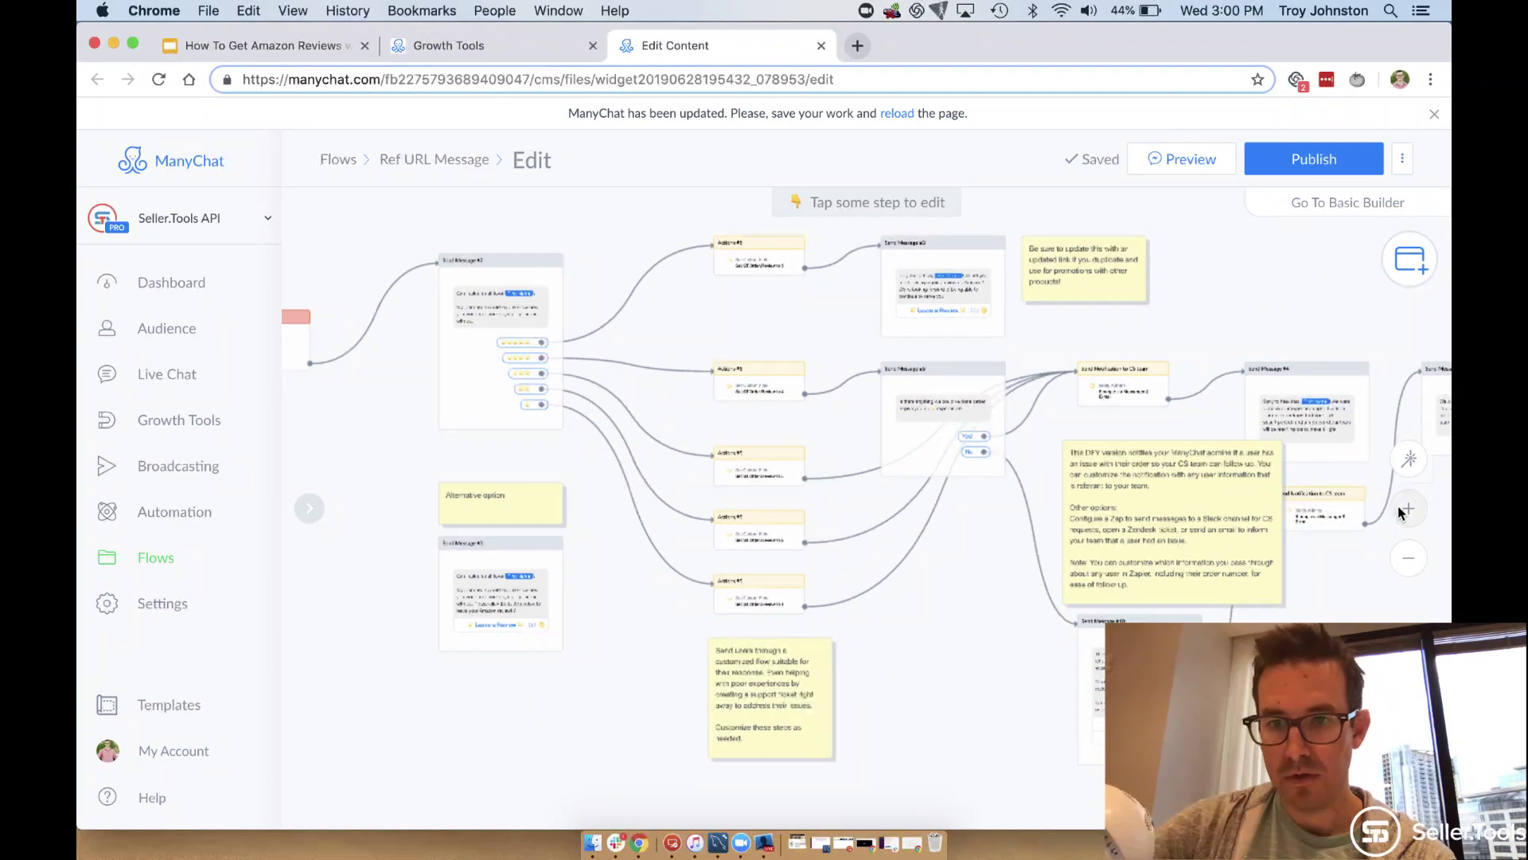
{"action": "left_click", "coordinate": [1400, 511]}
{"action": "left_click", "coordinate": [1400, 510]}
{"action": "left_click_drag", "start_coordinate": [1069, 635], "coordinate": [1034, 545]}
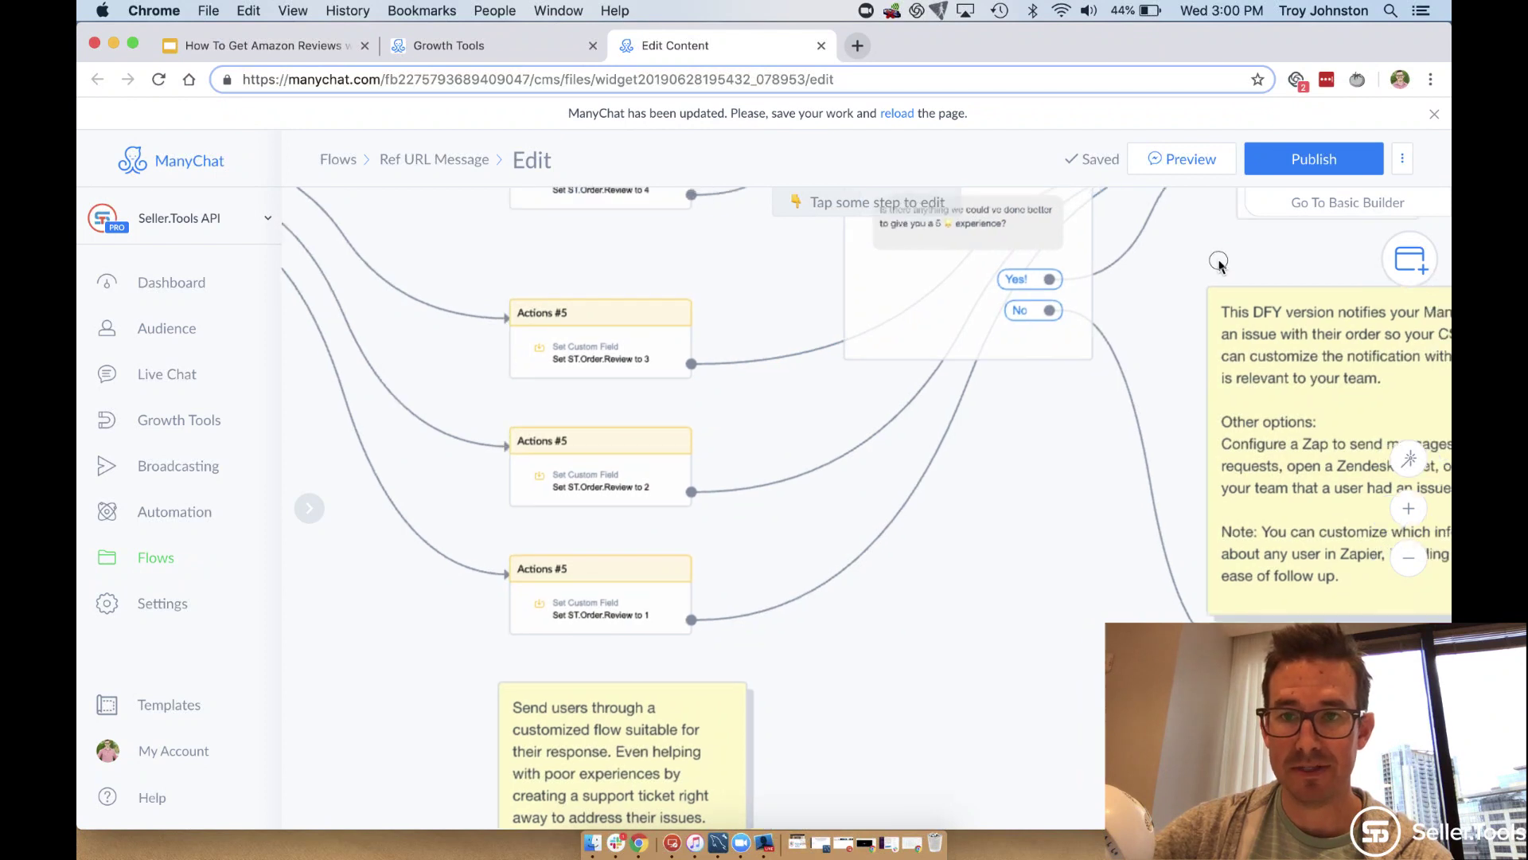
{"action": "scroll", "coordinate": [1215, 263], "scroll_direction": "right", "scroll_amount": 10}
{"action": "scroll", "coordinate": [1215, 263], "scroll_direction": "up", "scroll_amount": 6}
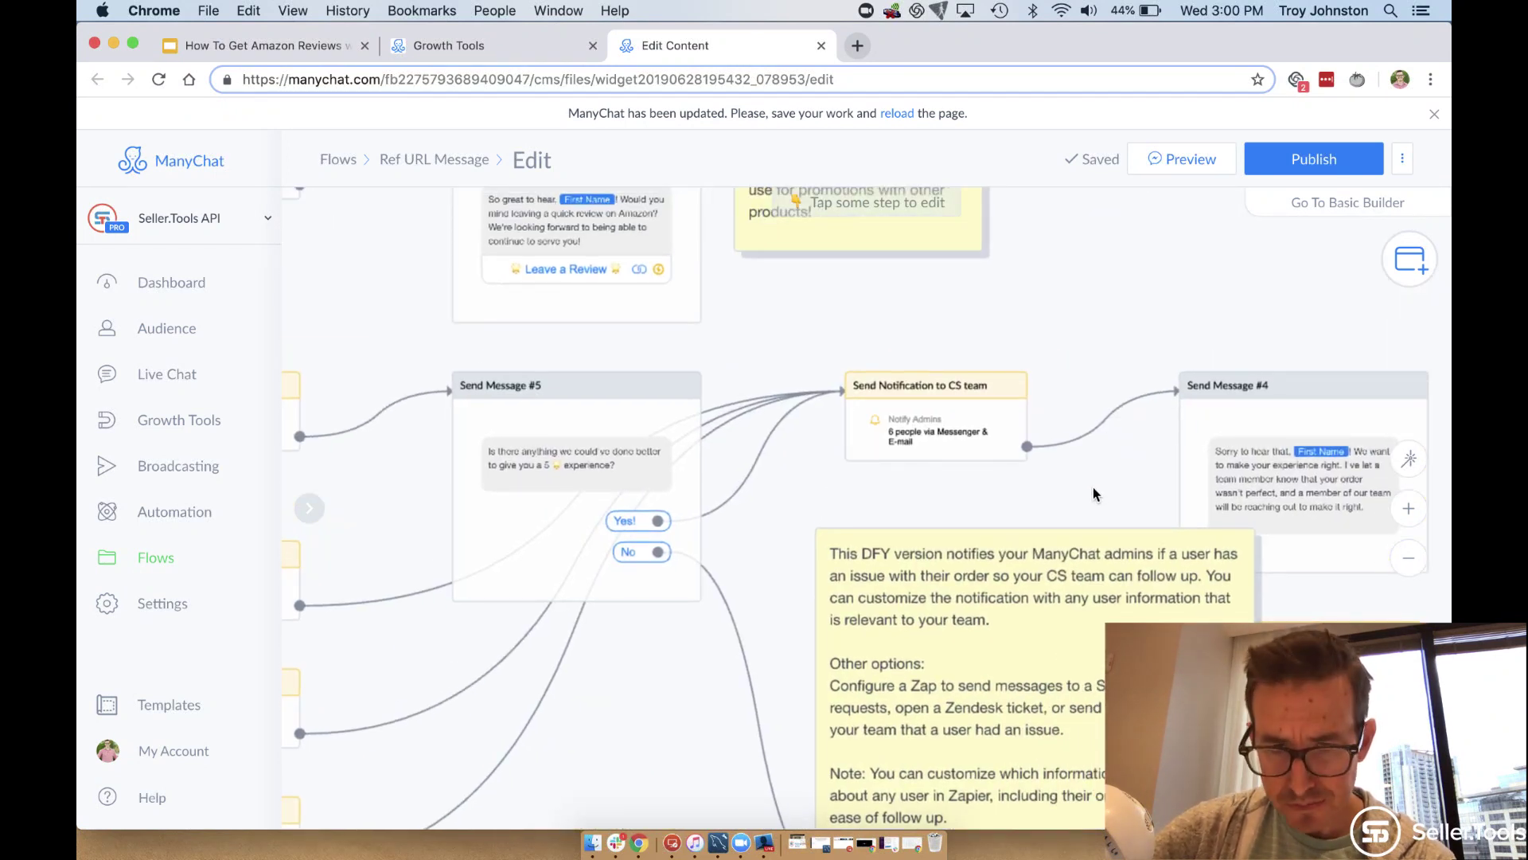
{"action": "left_click_drag", "start_coordinate": [1092, 488], "coordinate": [955, 375]}
{"action": "left_click_drag", "start_coordinate": [985, 477], "coordinate": [901, 456]}
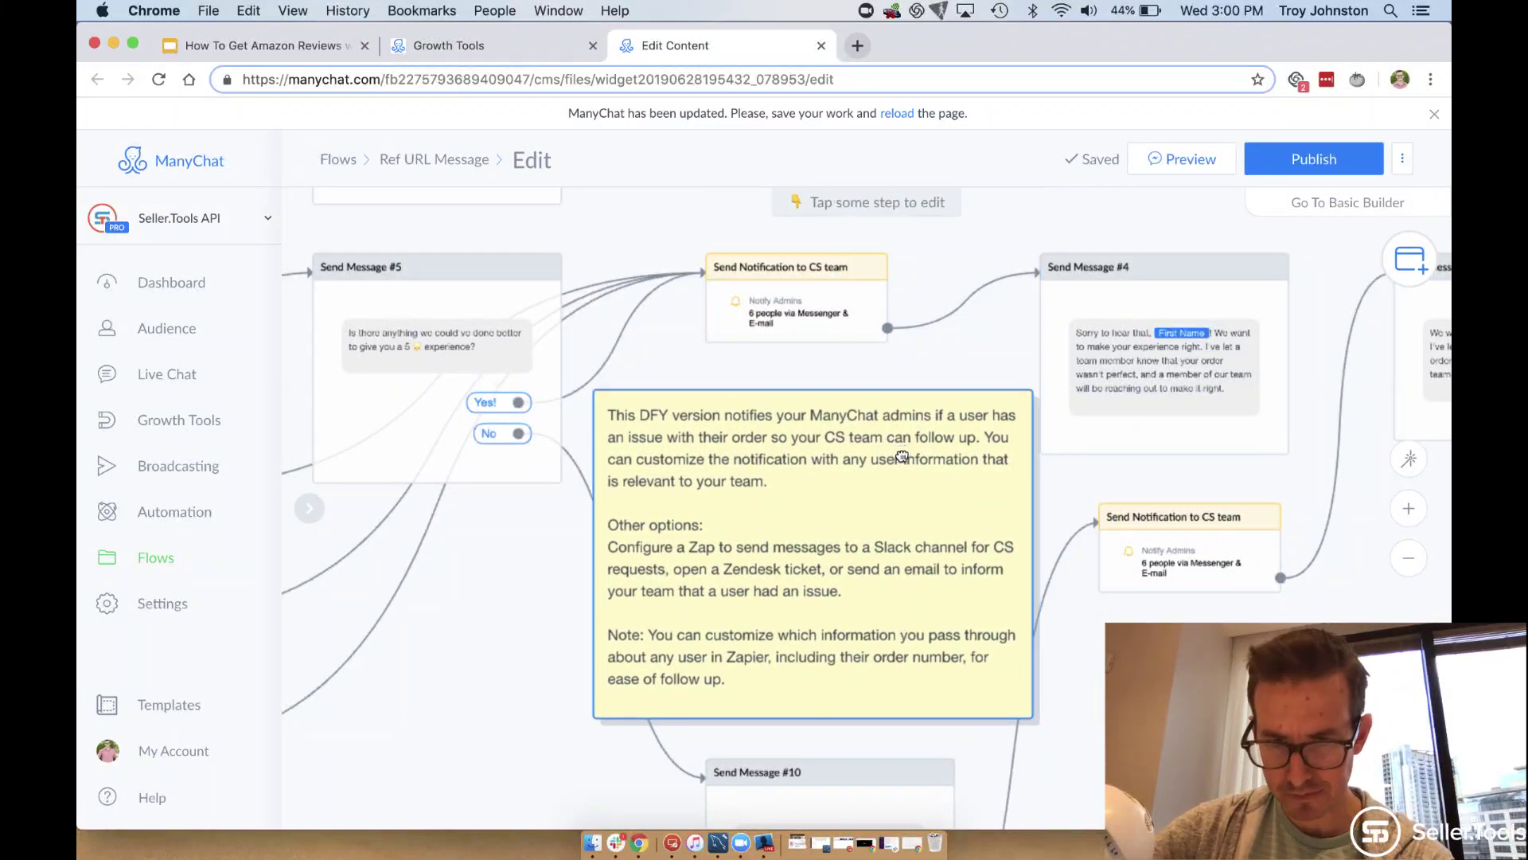
{"action": "scroll", "coordinate": [1038, 613], "scroll_direction": "right", "scroll_amount": 6}
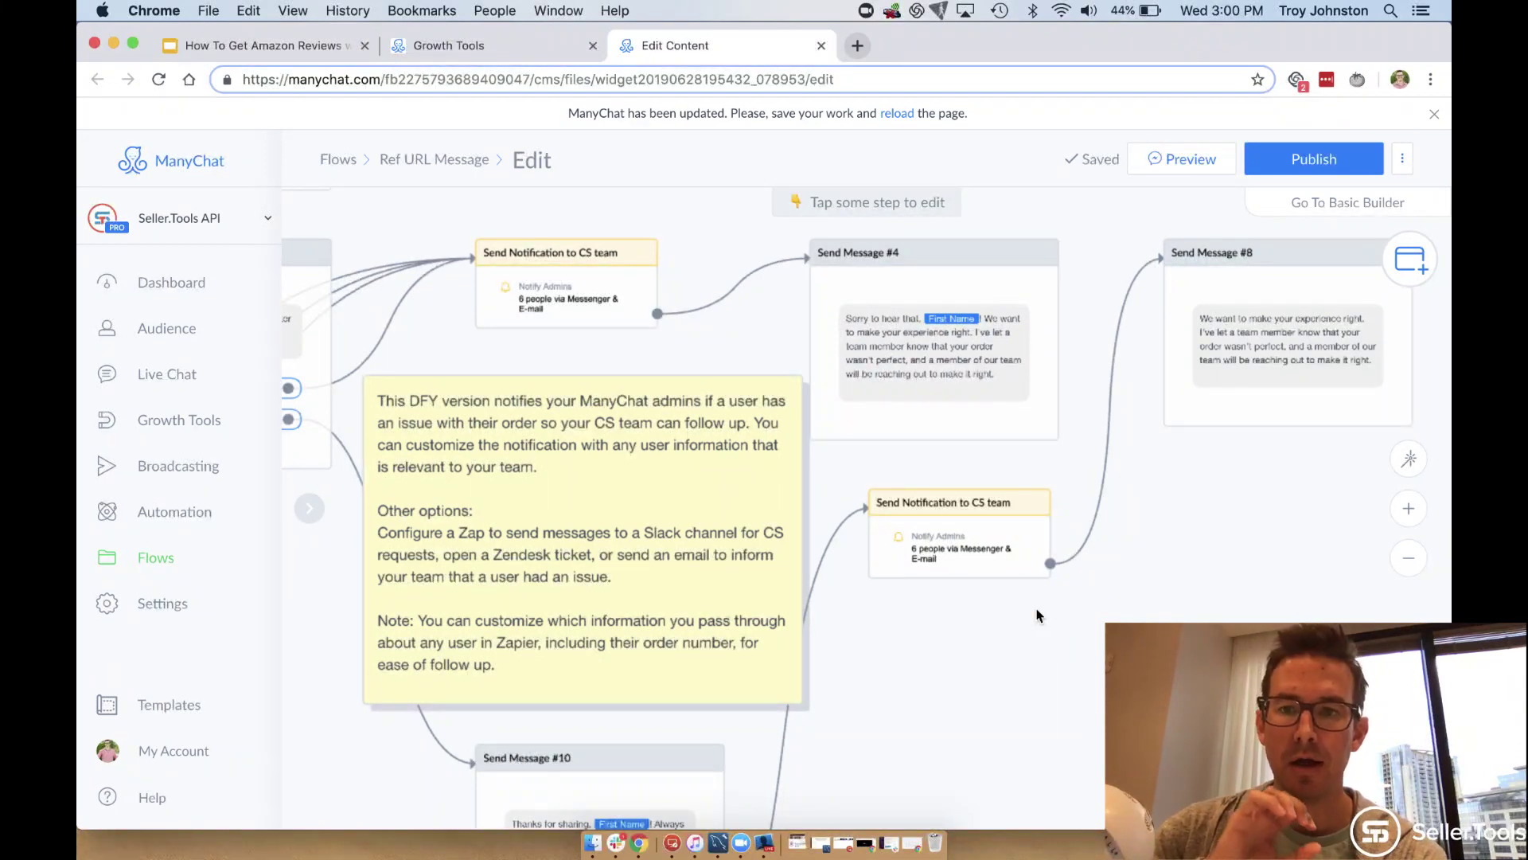
{"action": "left_click", "coordinate": [1409, 558]}
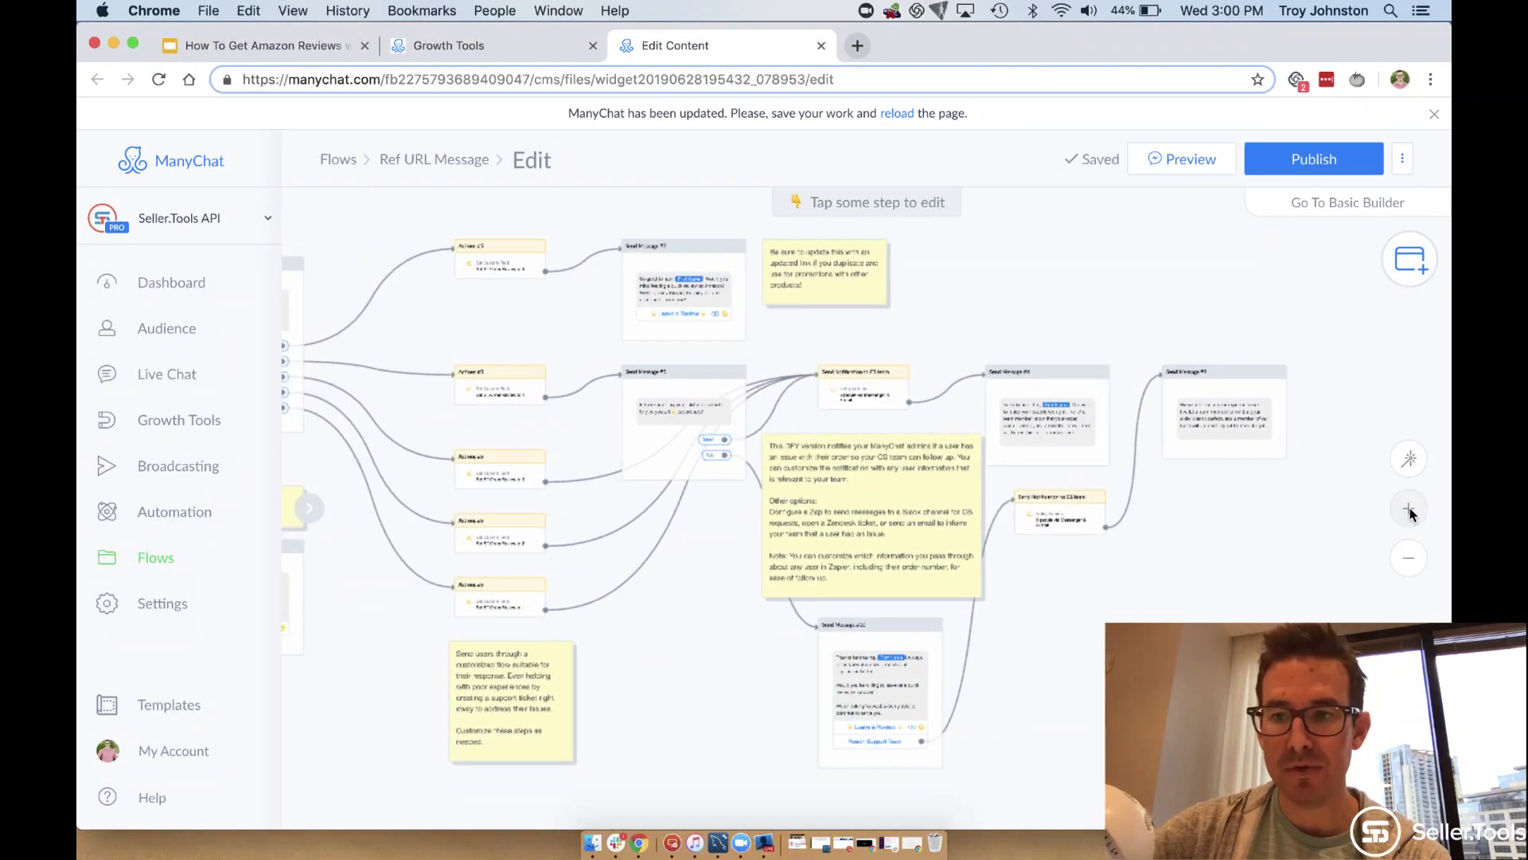
{"action": "left_click", "coordinate": [1409, 507]}
{"action": "scroll", "coordinate": [1170, 586], "scroll_direction": "down", "scroll_amount": 5}
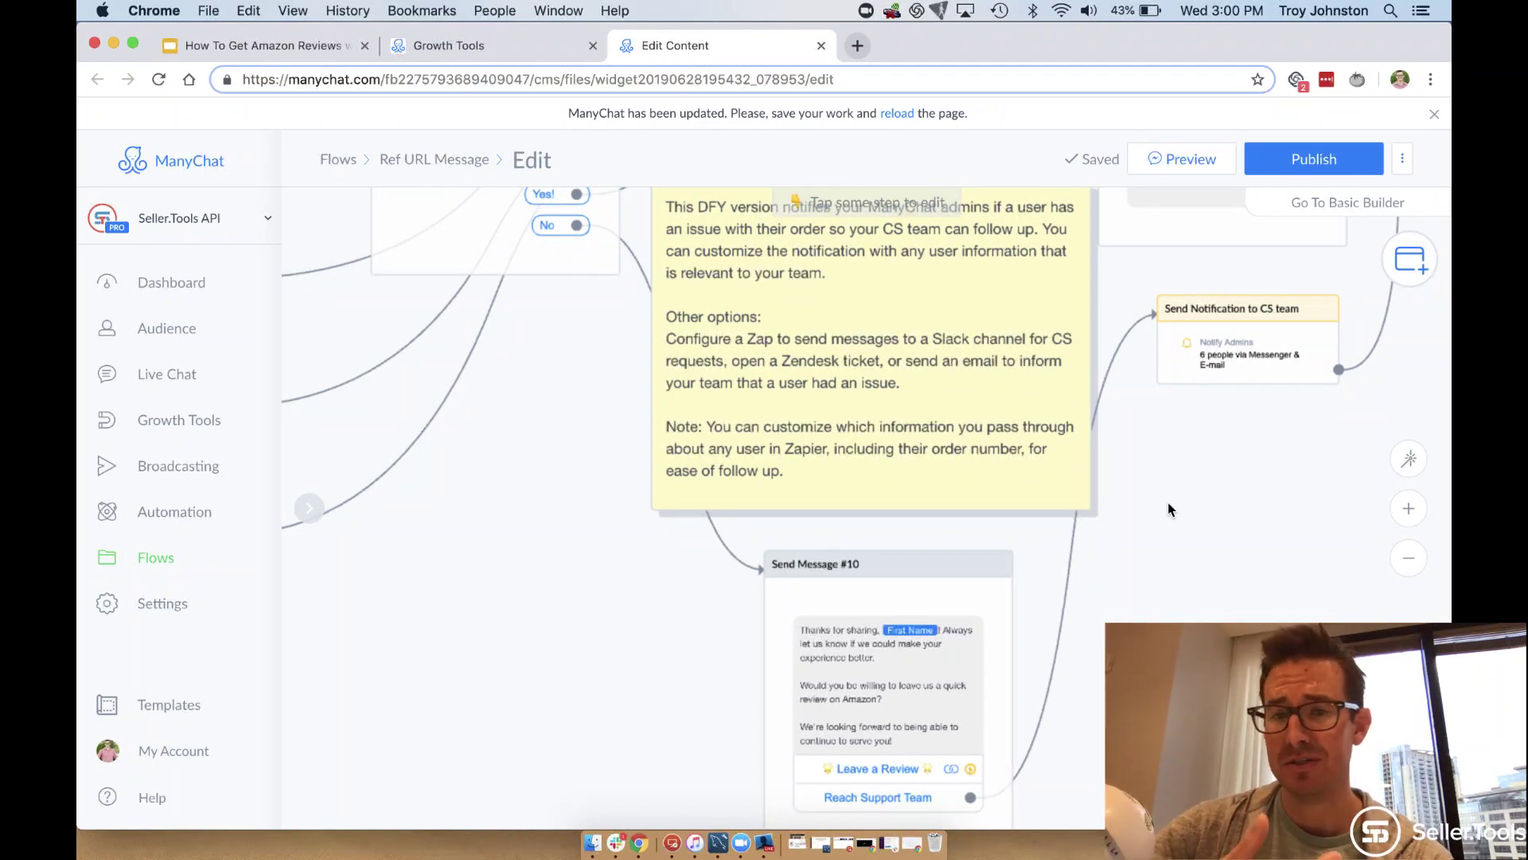
{"action": "left_click_drag", "start_coordinate": [538, 562], "coordinate": [1083, 518]}
{"action": "left_click", "coordinate": [1408, 558]}
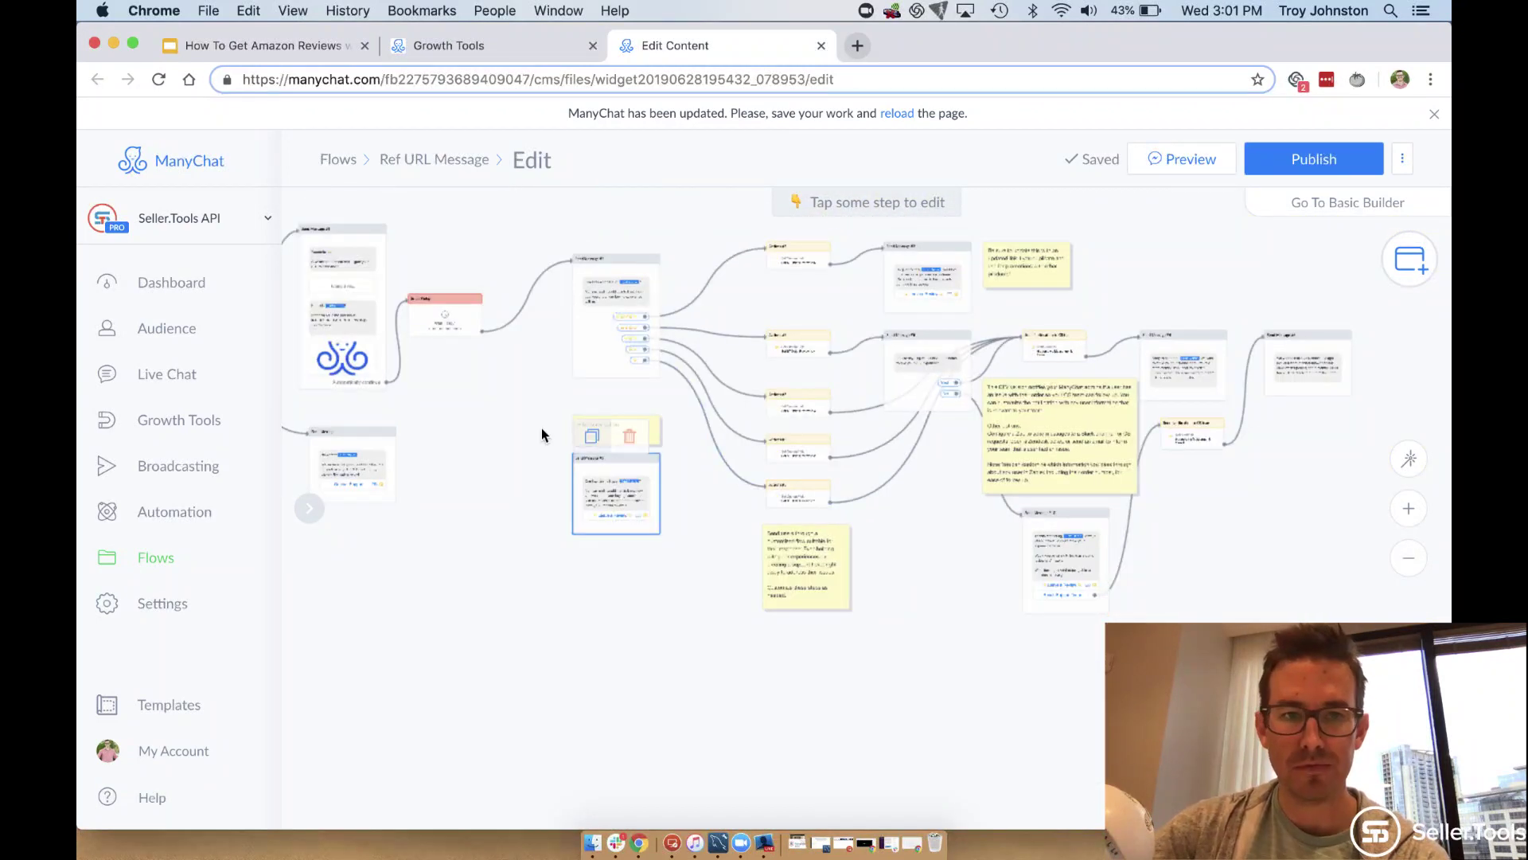
{"action": "left_click_drag", "start_coordinate": [541, 428], "coordinate": [759, 433]}
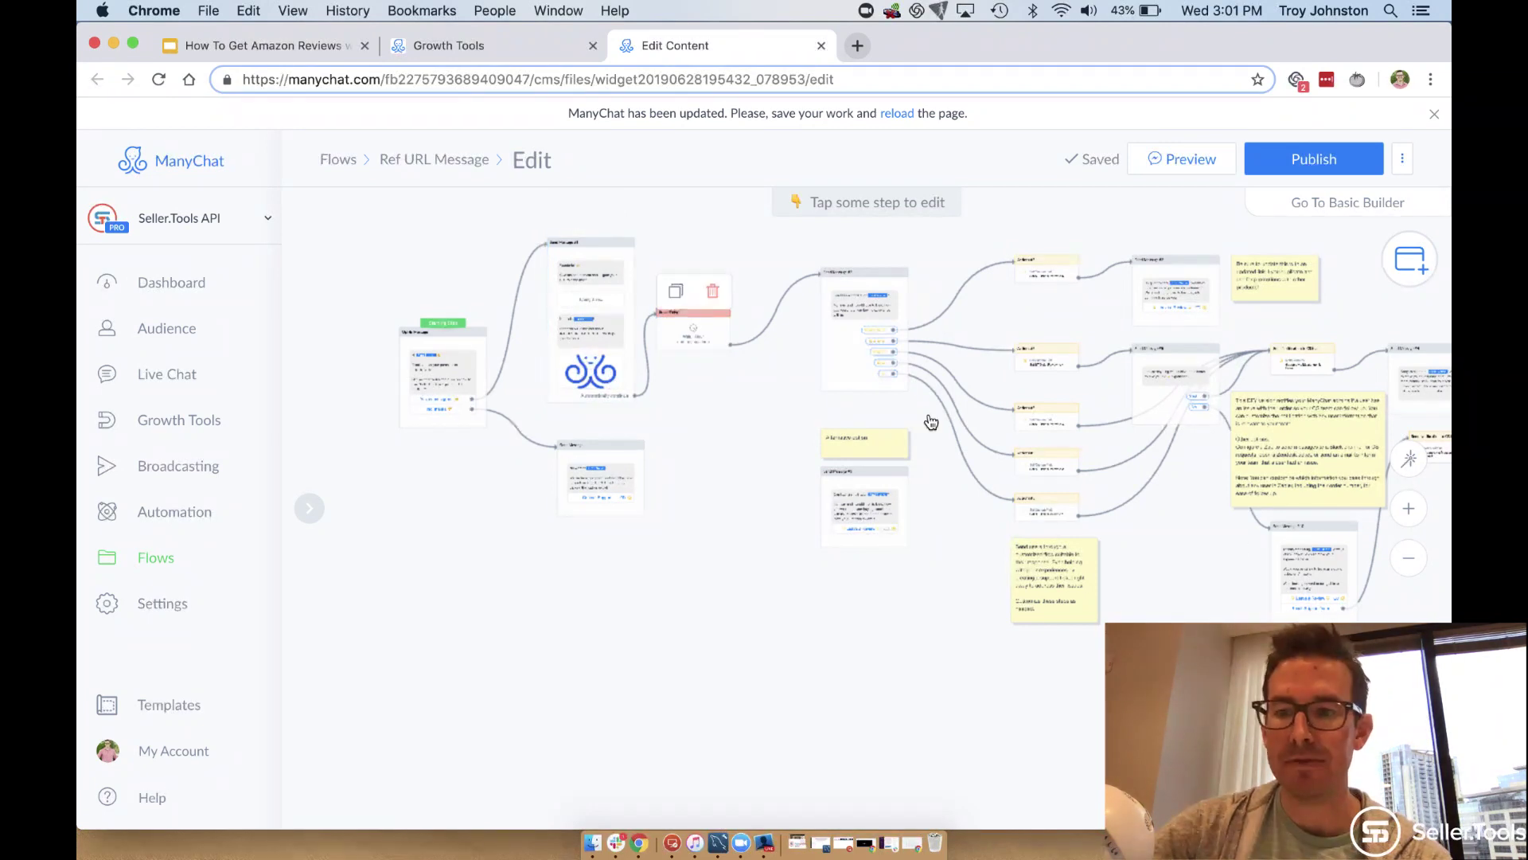
{"action": "left_click", "coordinate": [1408, 508]}
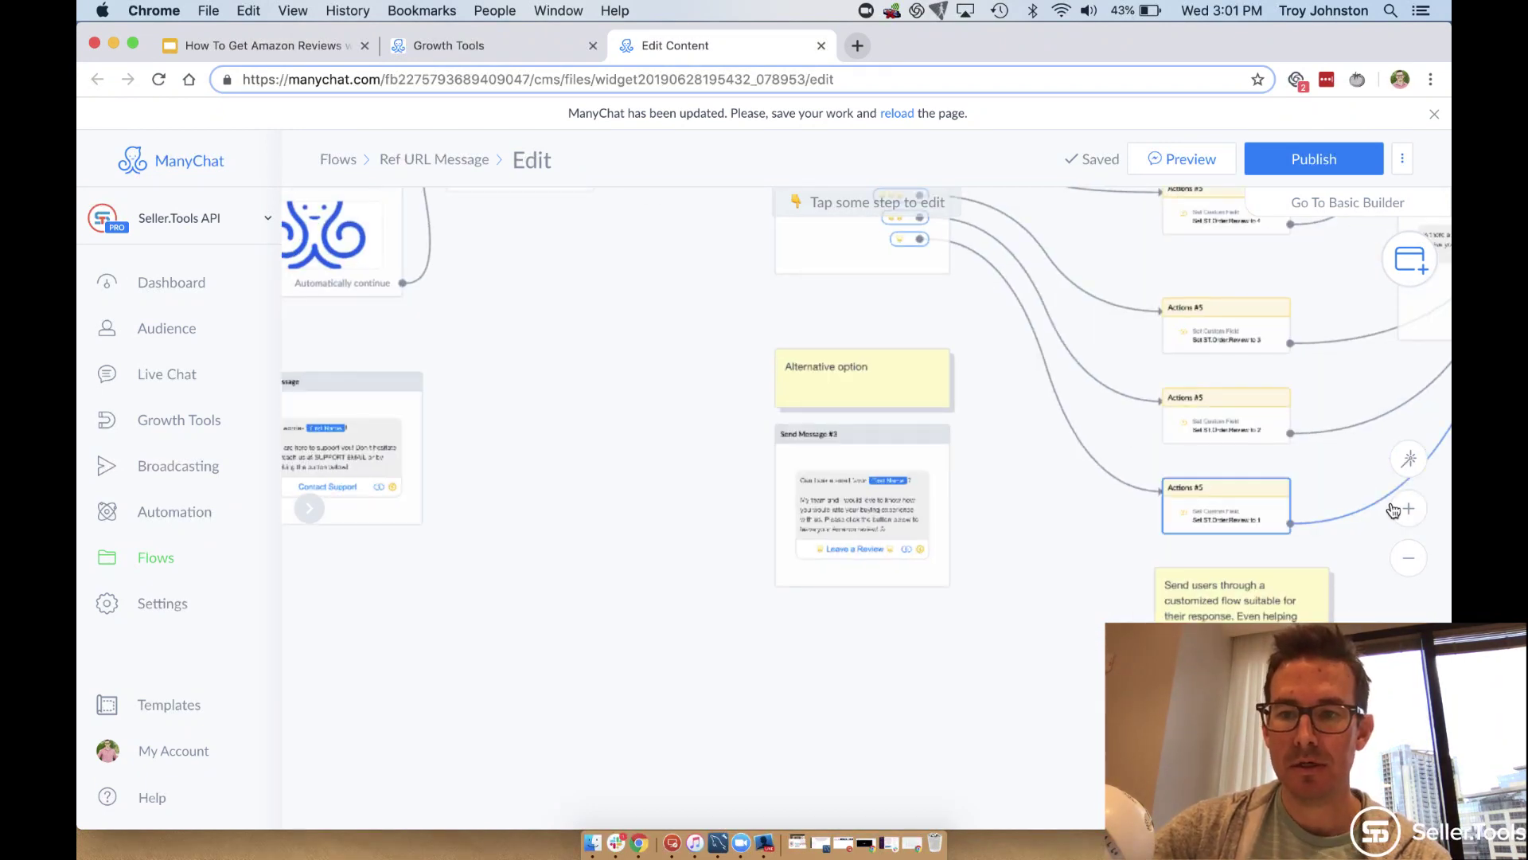
{"action": "scroll", "coordinate": [1058, 396], "scroll_direction": "up", "scroll_amount": 5}
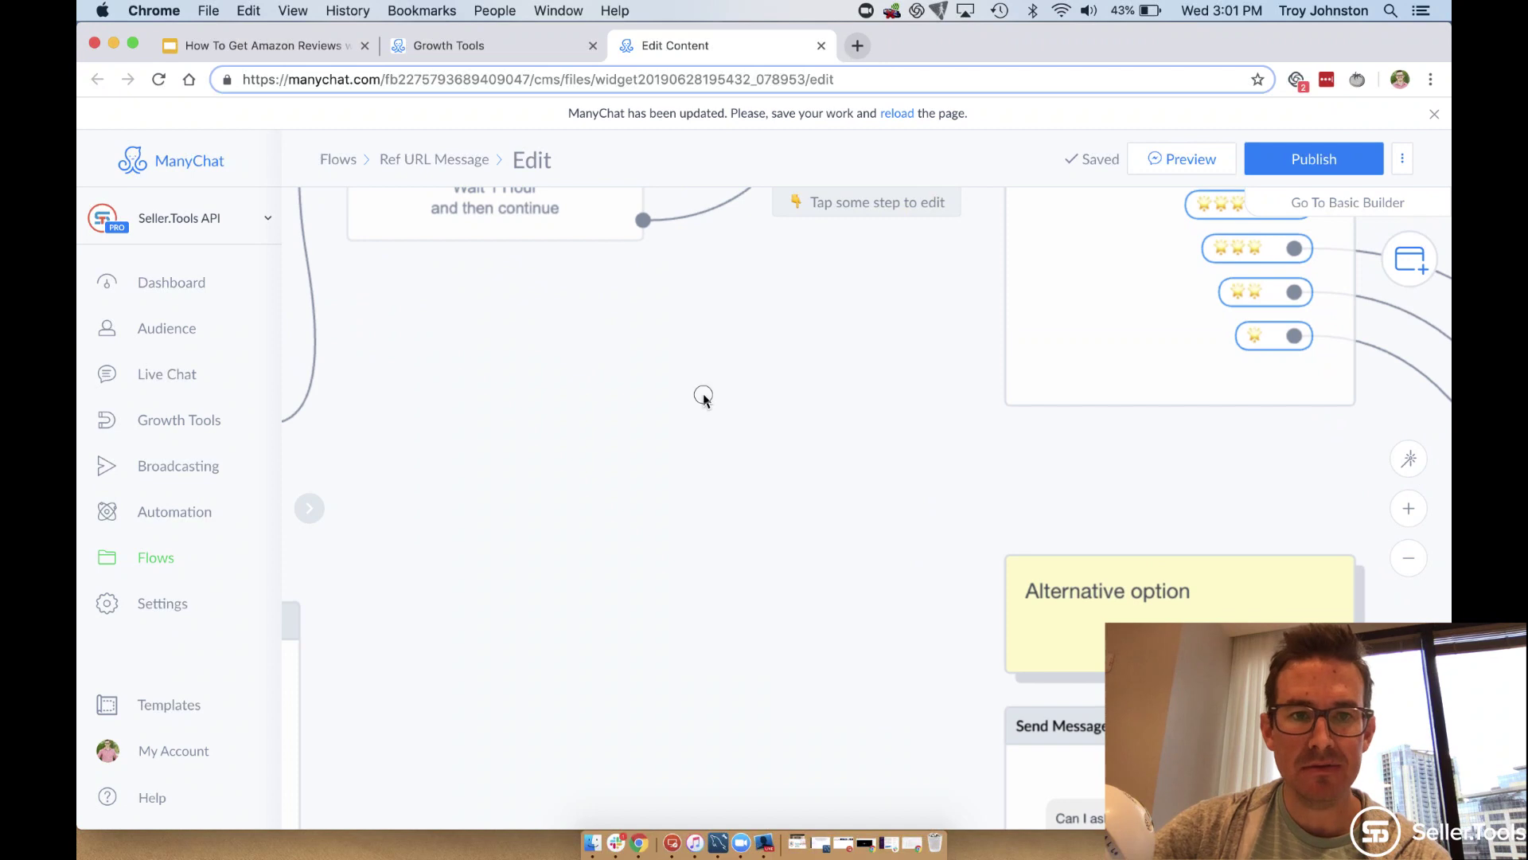
{"action": "left_click_drag", "start_coordinate": [699, 396], "coordinate": [770, 546]}
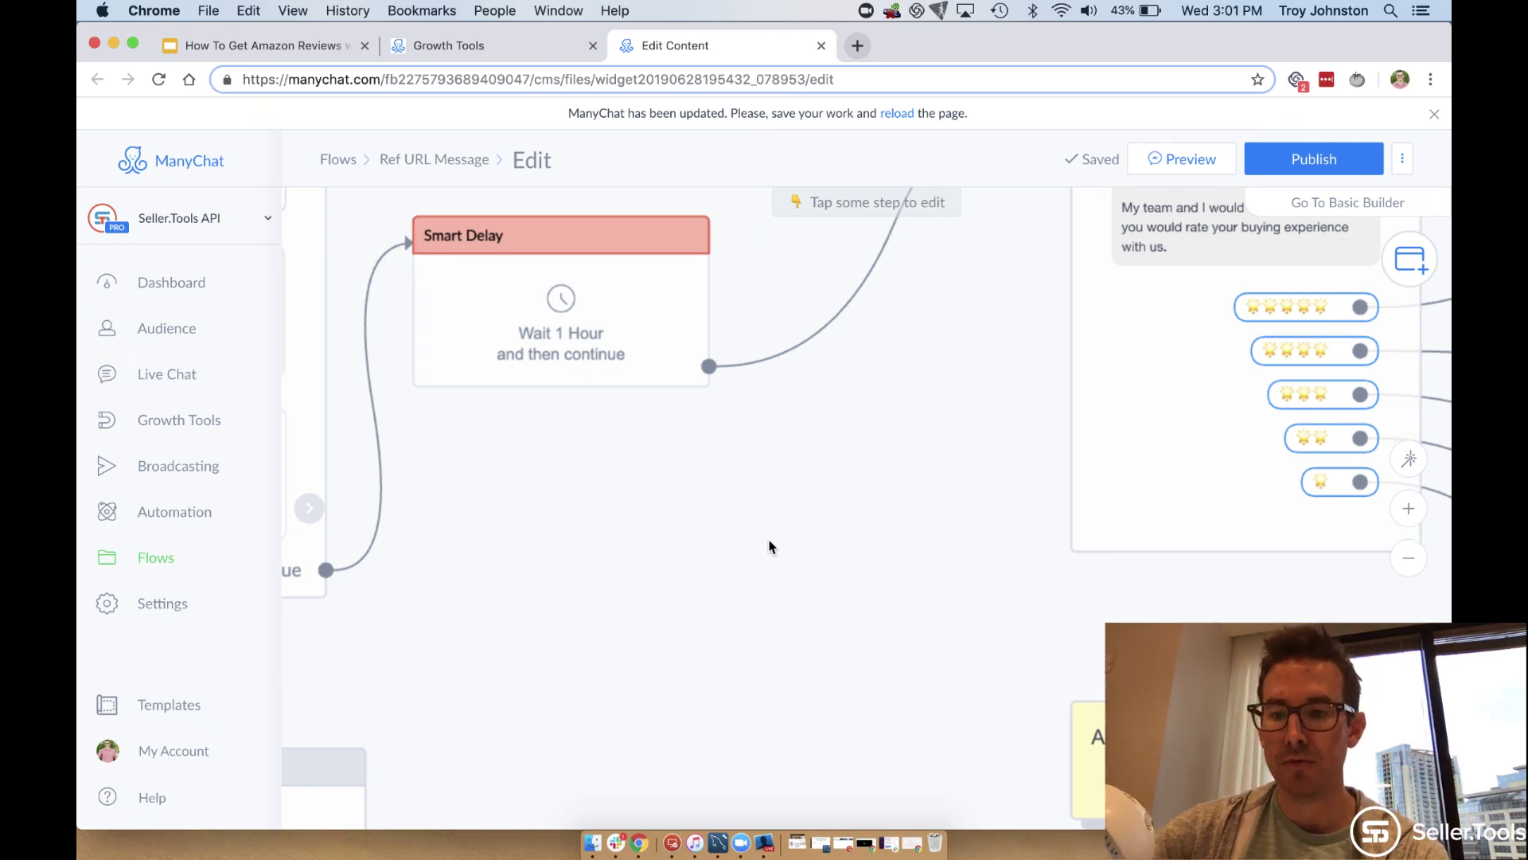
{"action": "left_click", "coordinate": [1409, 559]}
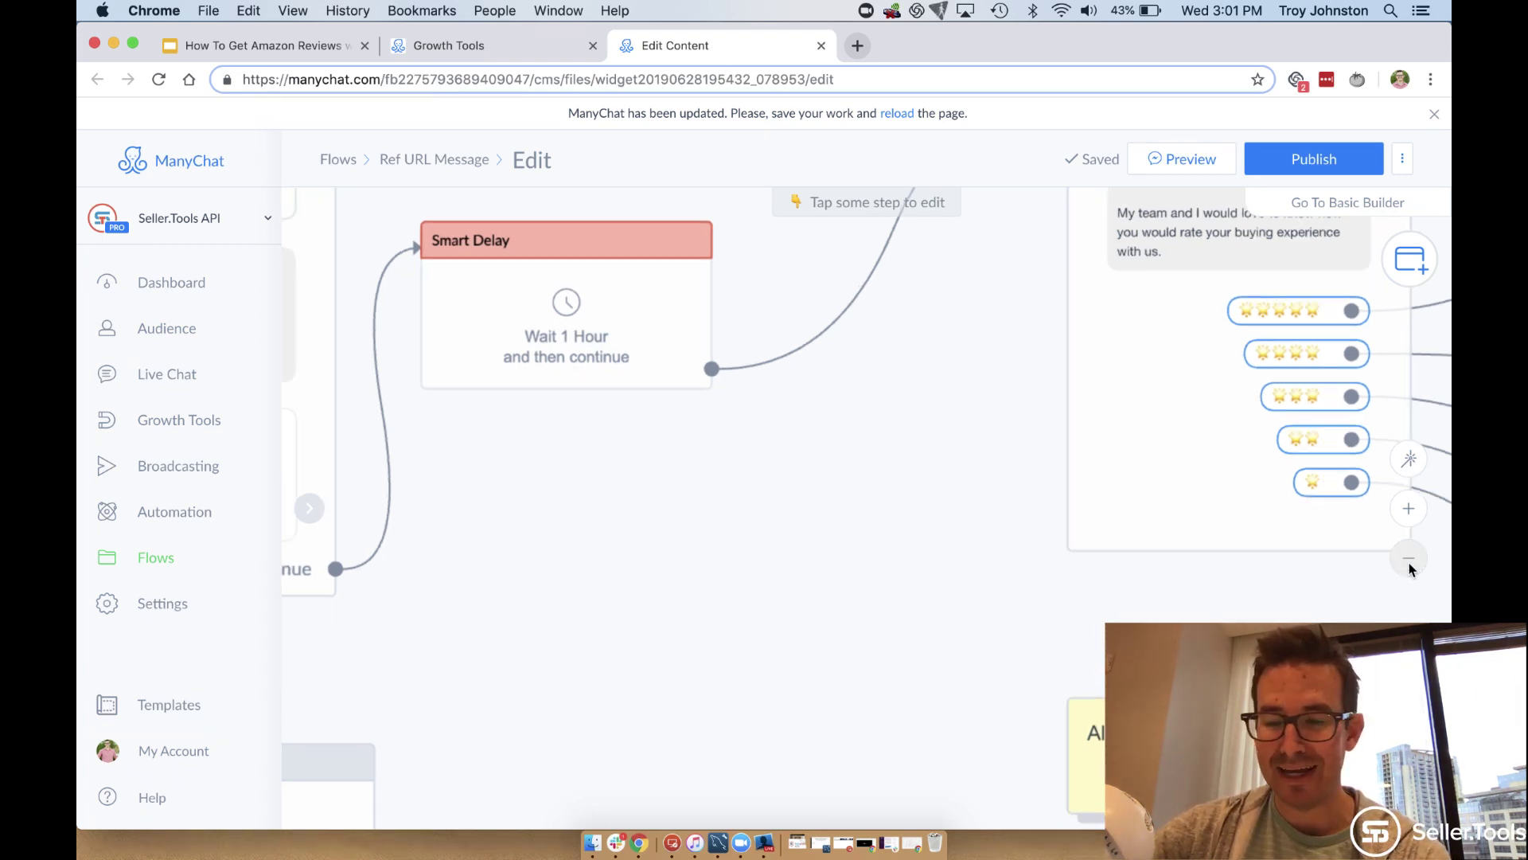
{"action": "left_click", "coordinate": [1409, 559]}
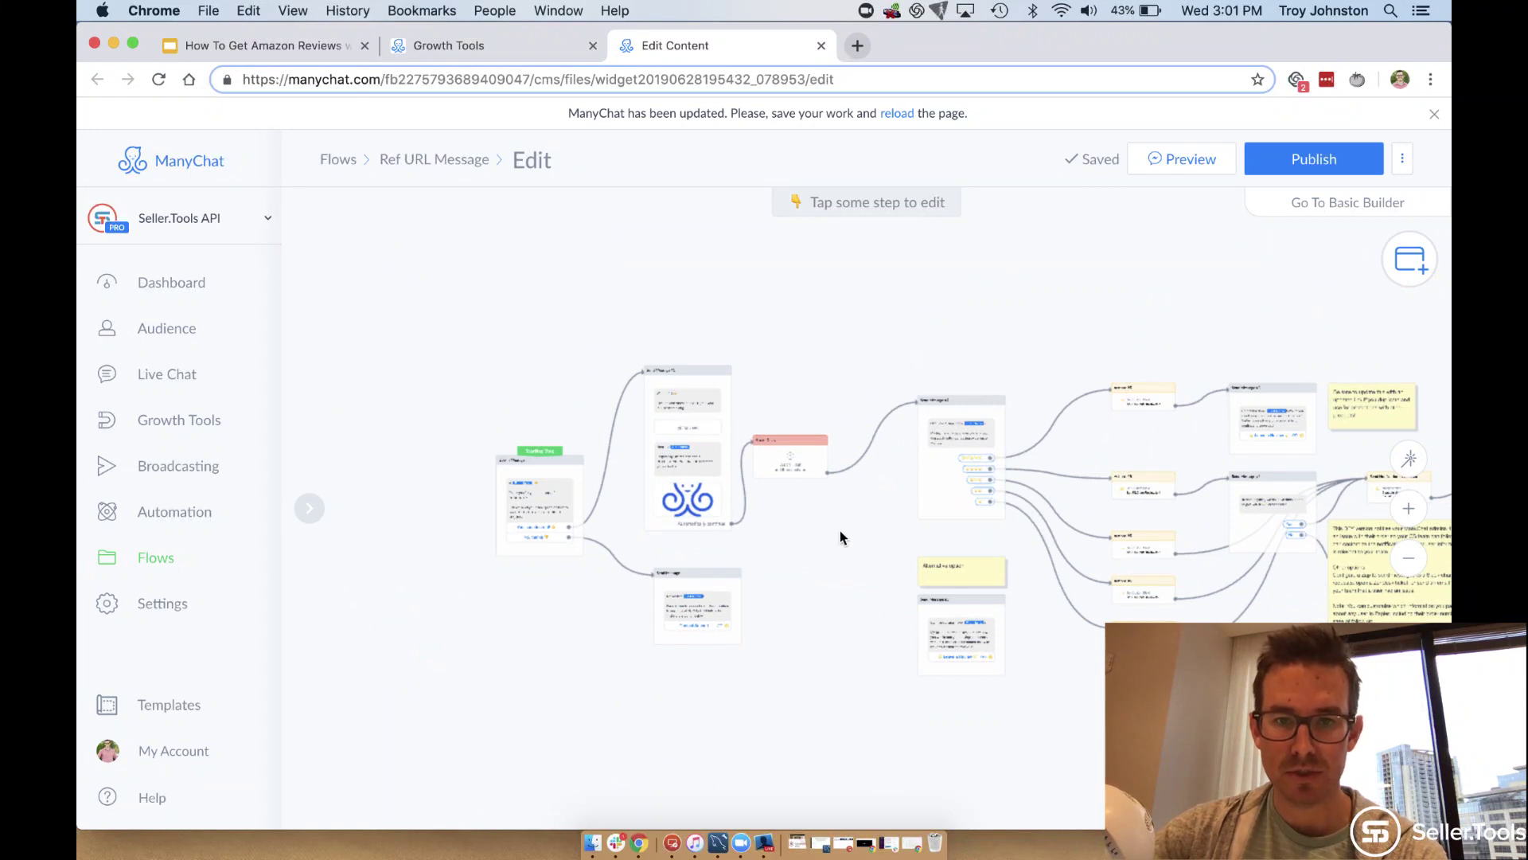
{"action": "left_click_drag", "start_coordinate": [839, 530], "coordinate": [845, 535]}
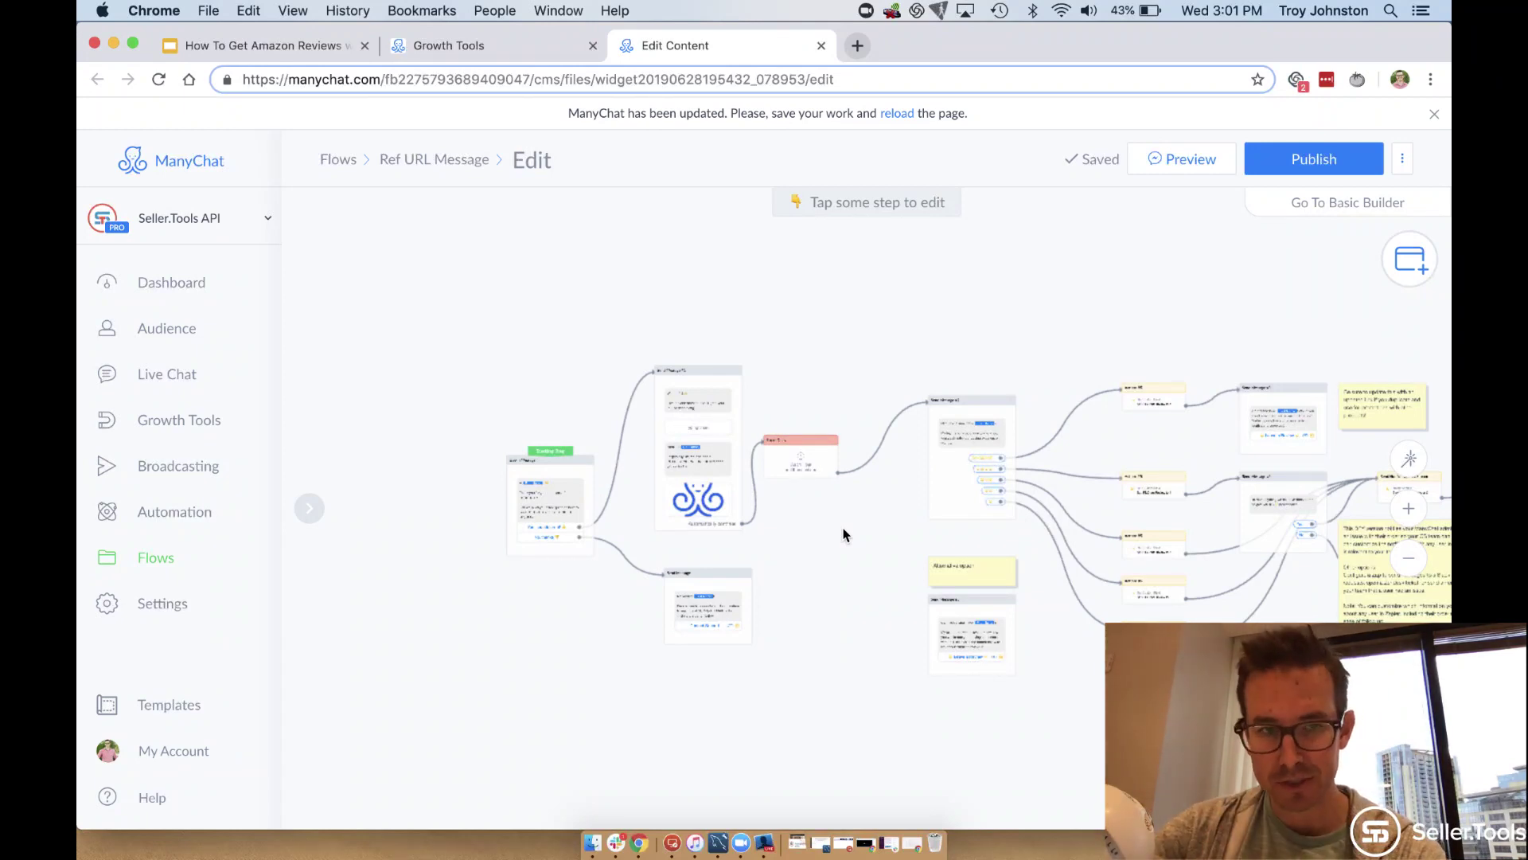
{"action": "left_click", "coordinate": [445, 50]}
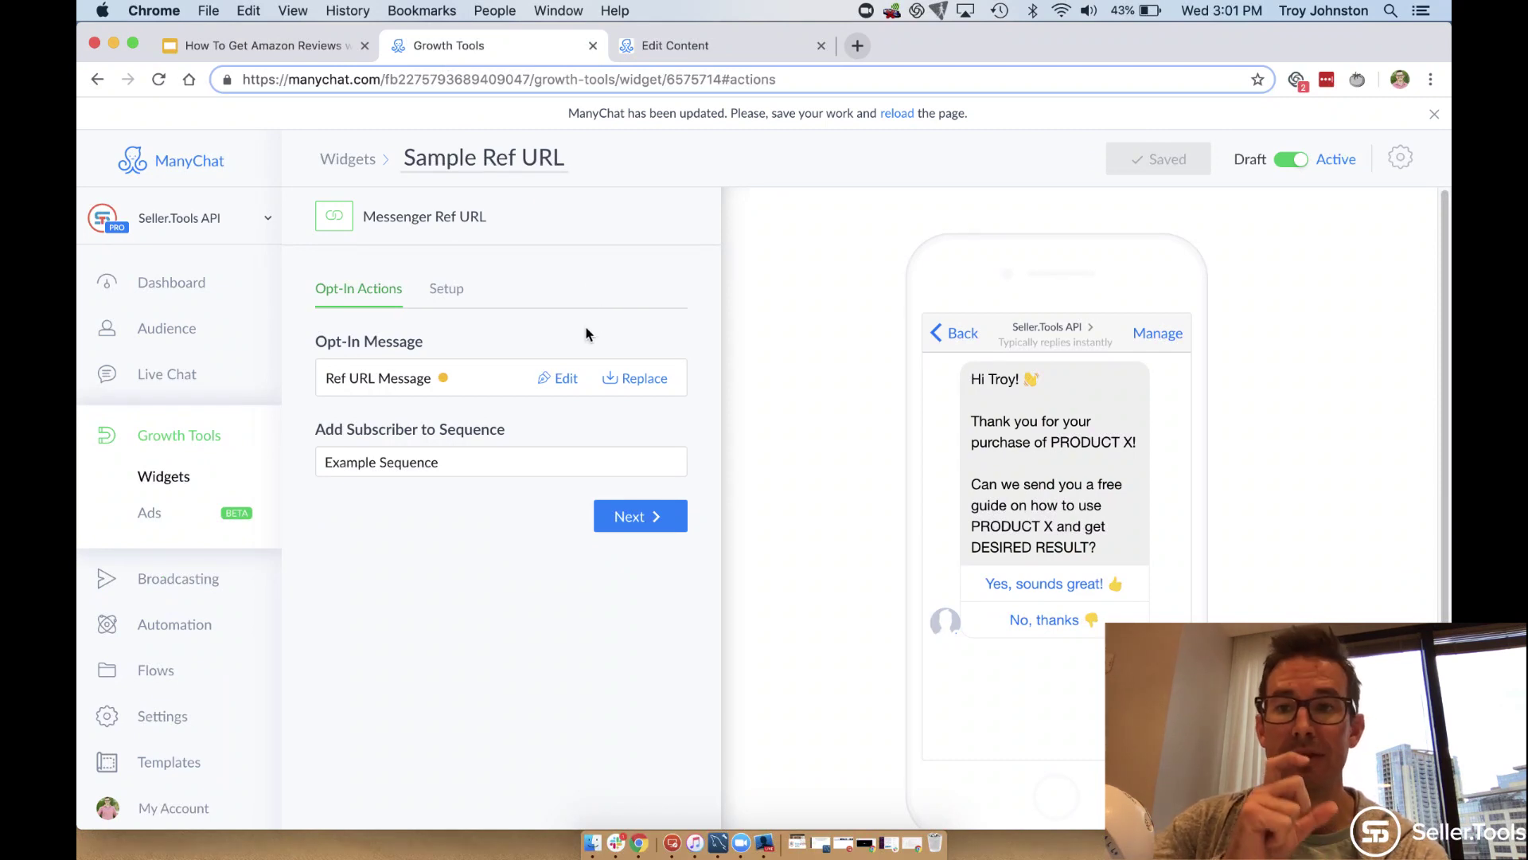